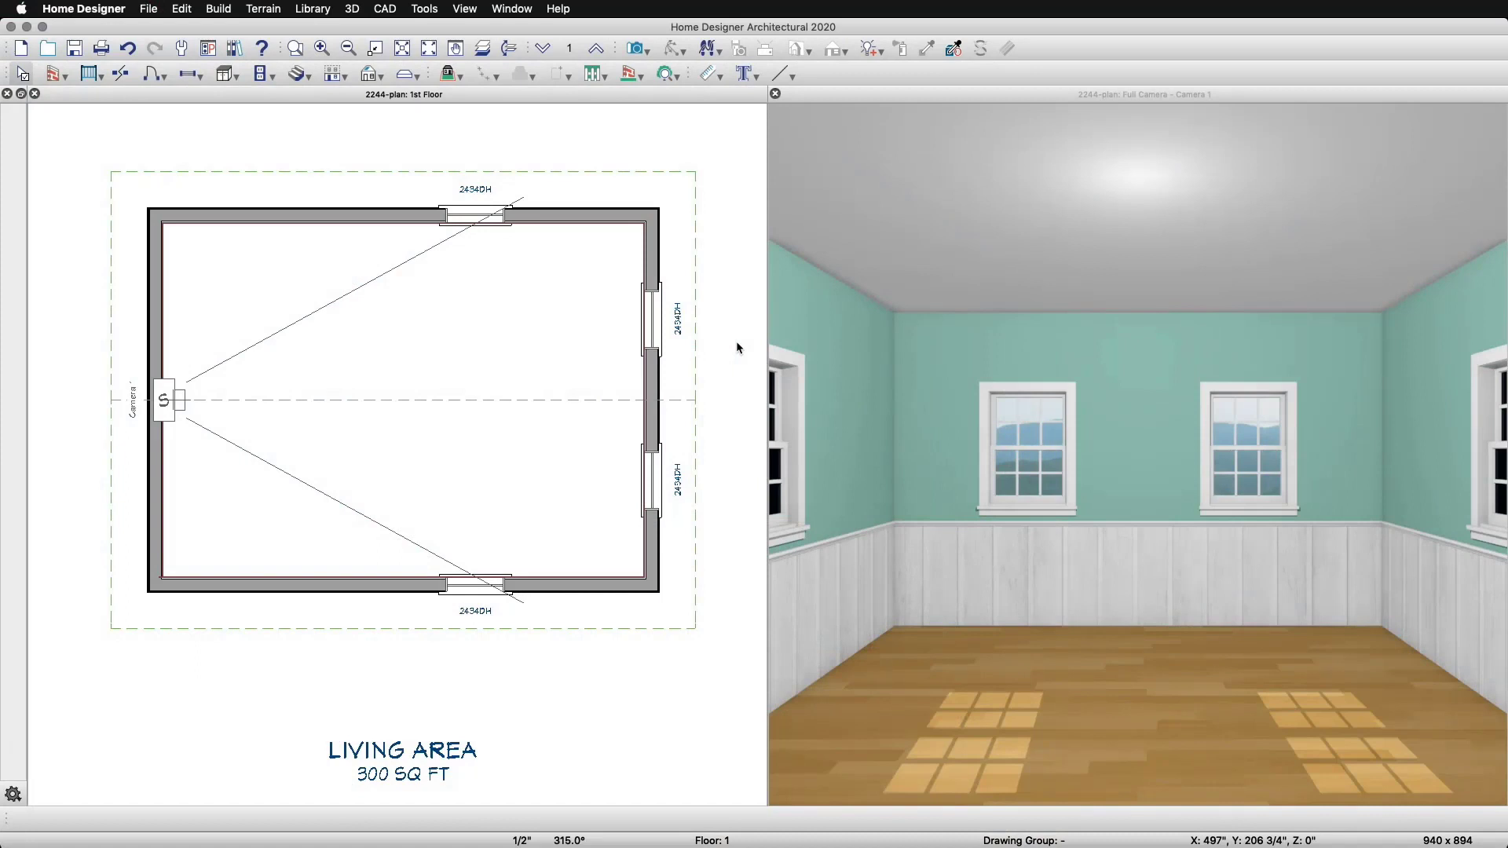
# Turn off Flat Ceiling Over This Room for the living area so its ceiling vaults
pyautogui.click(545, 325)
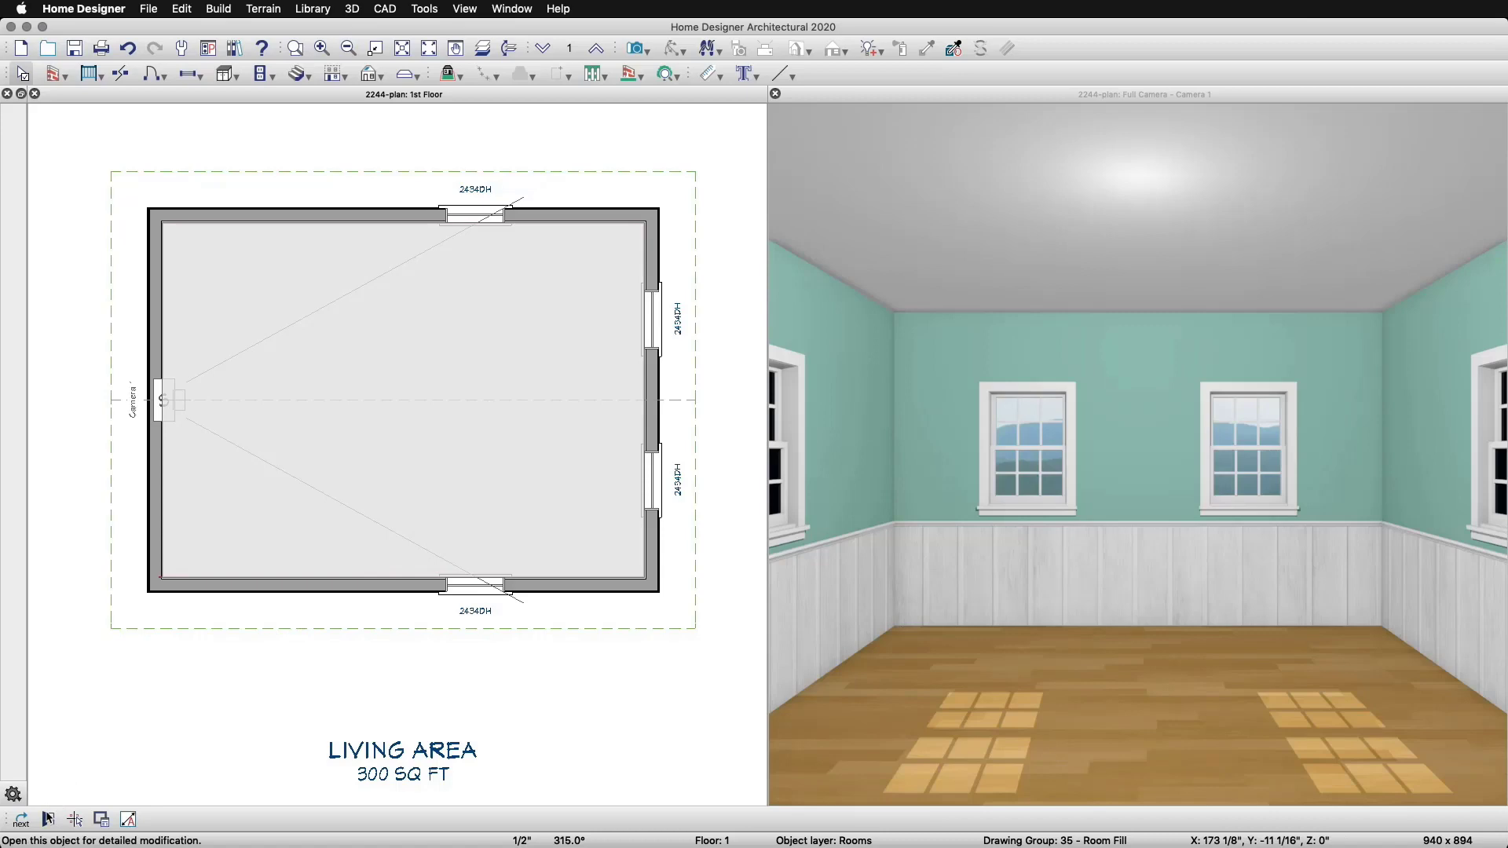
pyautogui.click(23, 94)
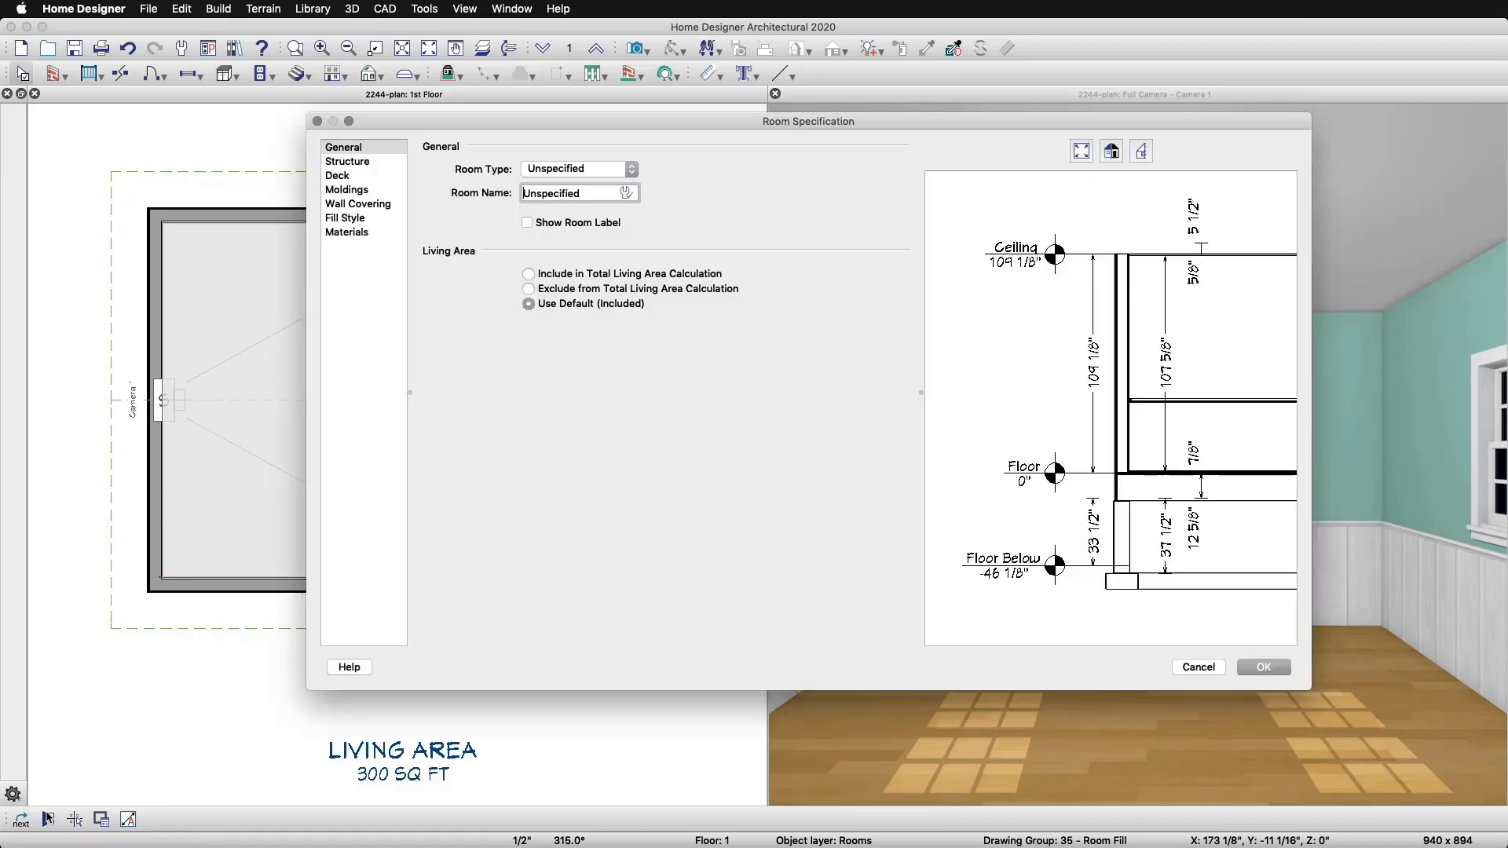
pyautogui.click(346, 162)
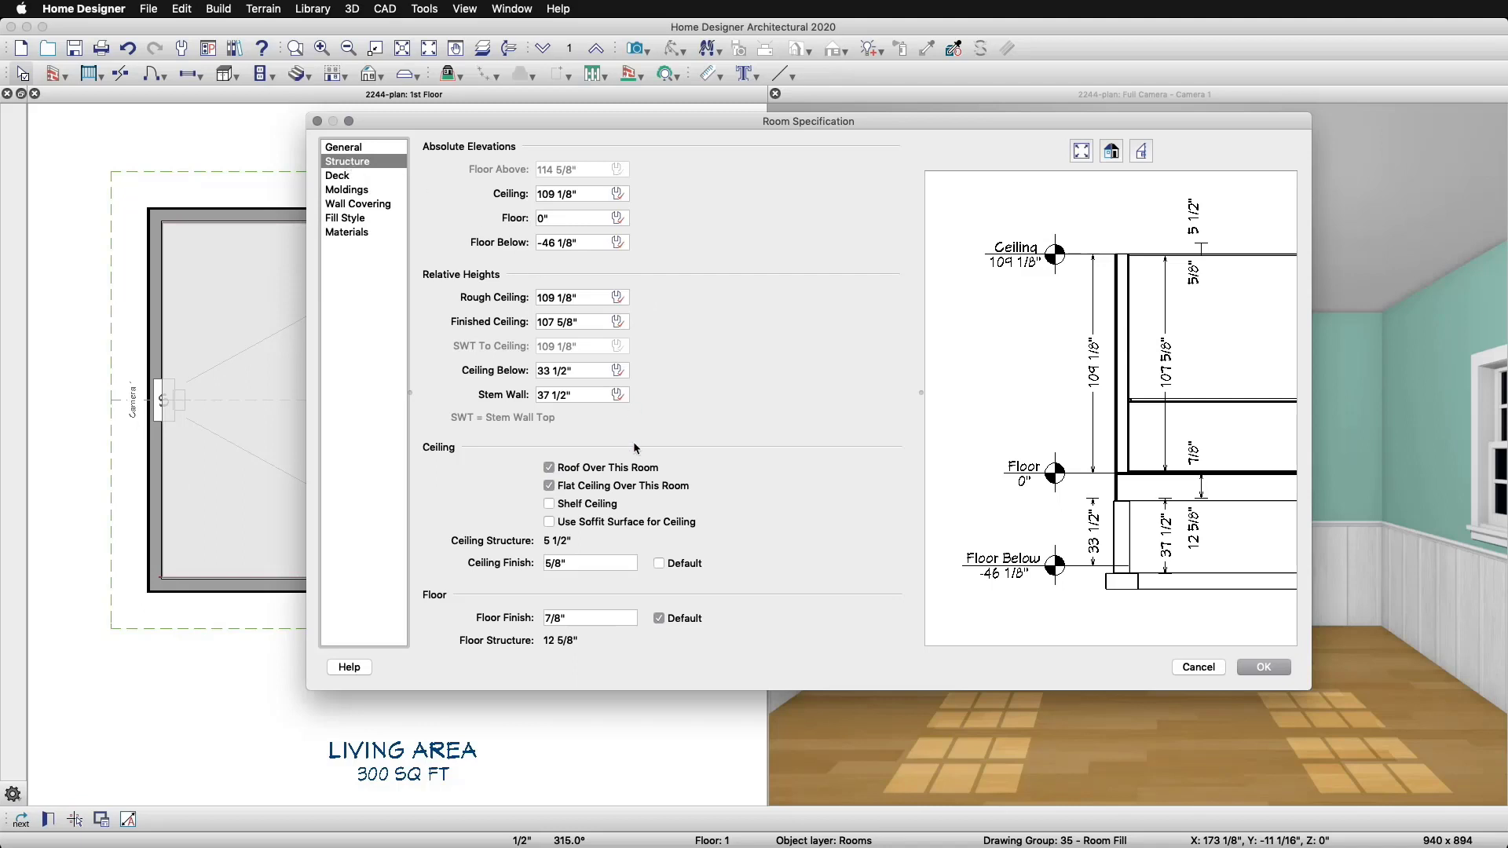
pyautogui.click(549, 486)
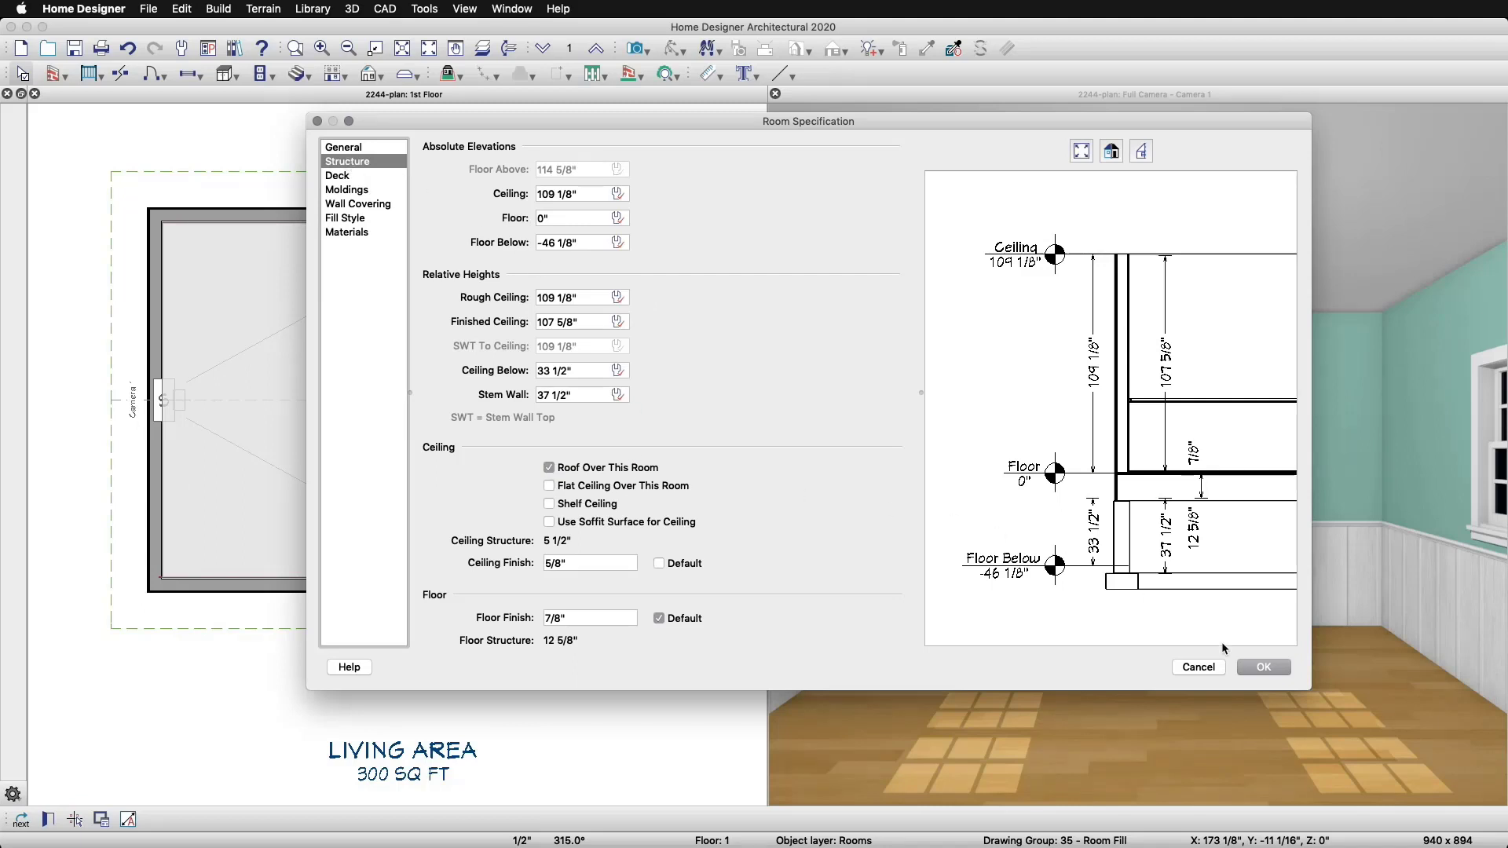
pyautogui.click(1264, 667)
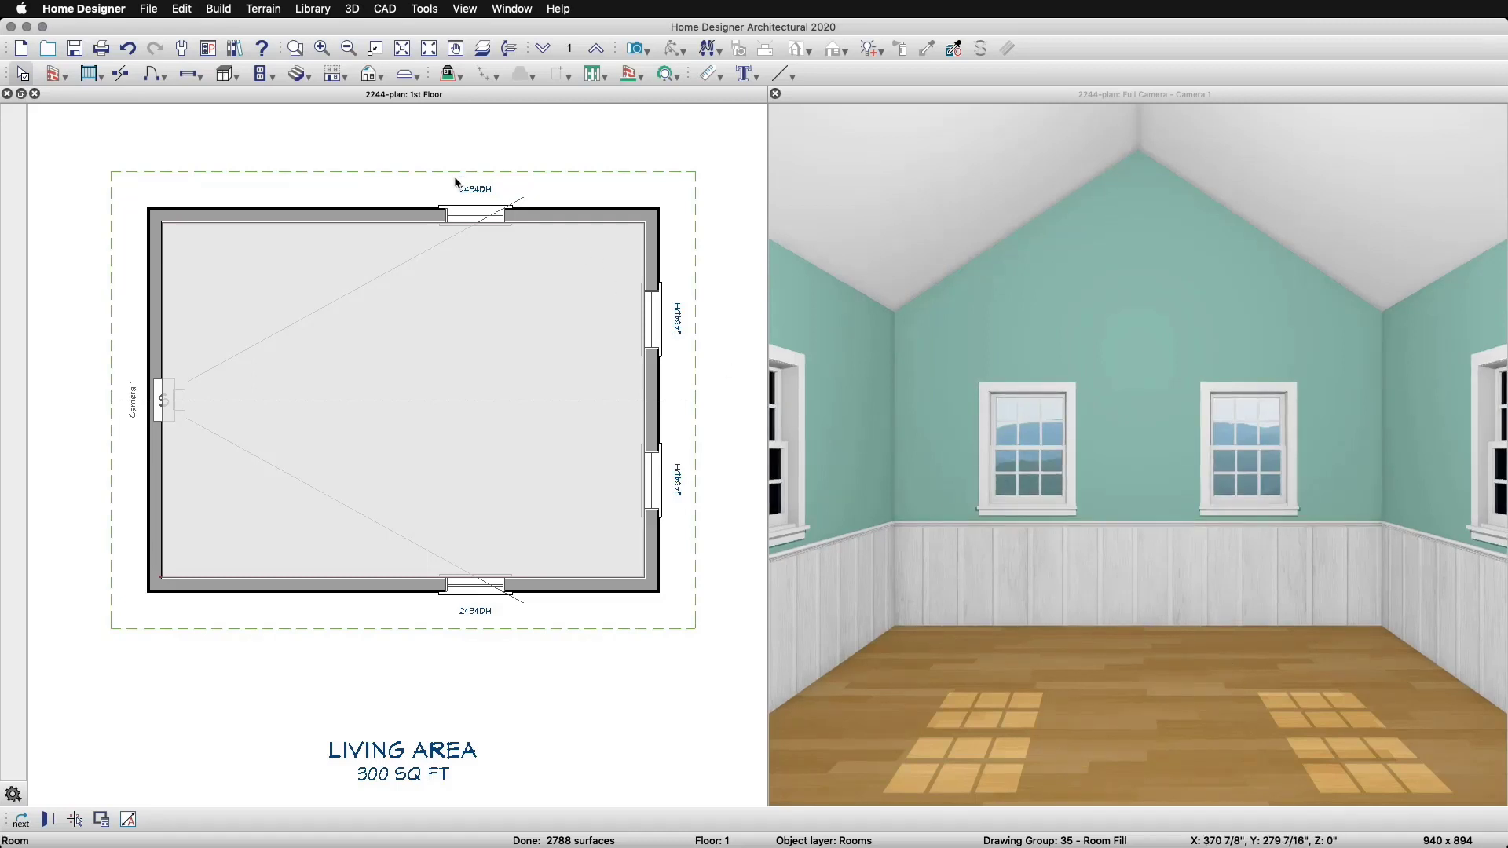
# Rebuild the roof with Build Roof at a 6 in 12 pitch
pyautogui.click(218, 8)
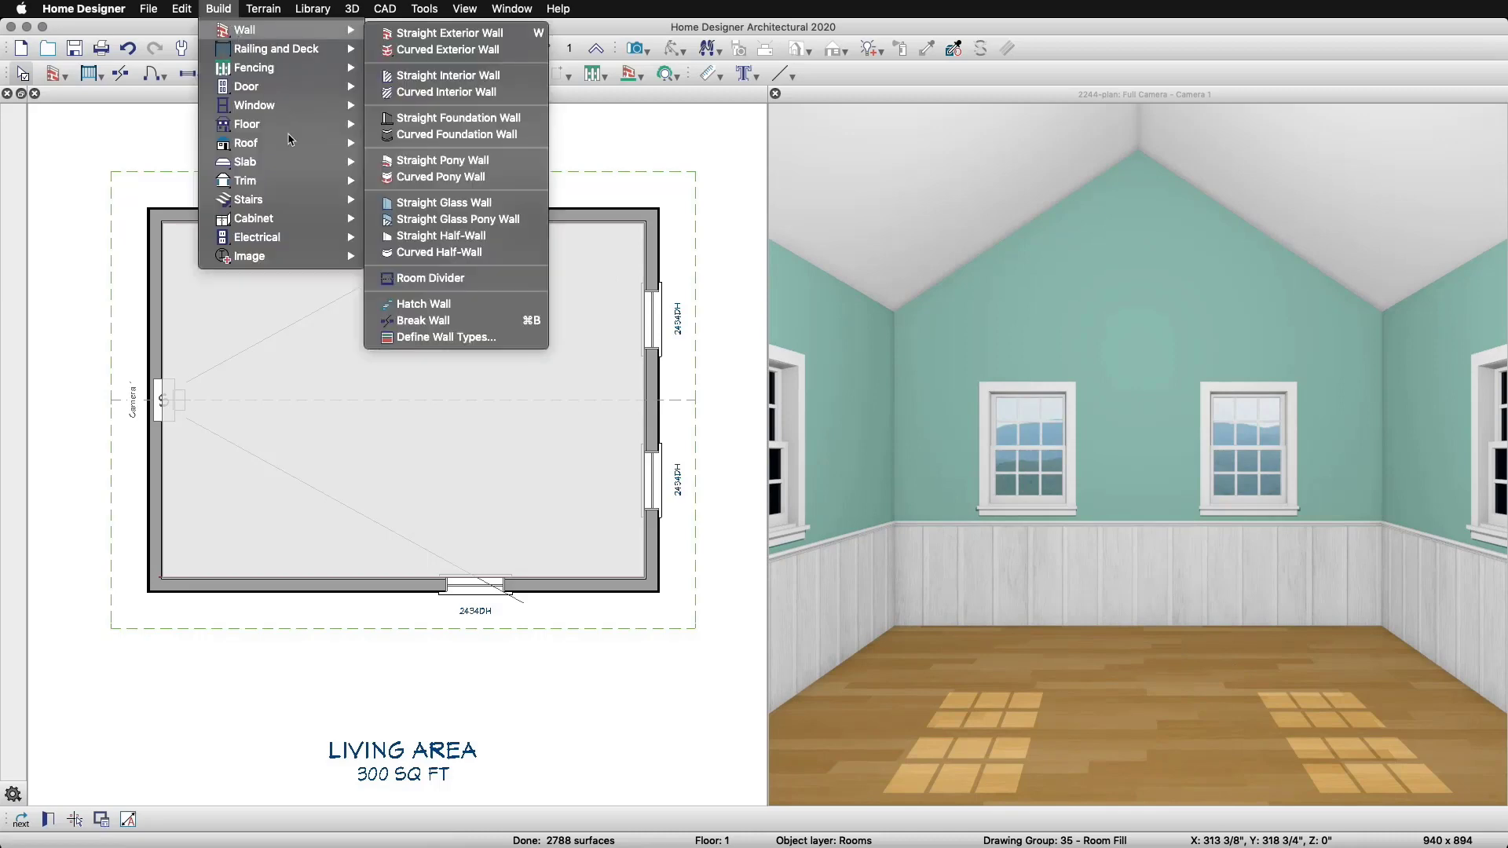
pyautogui.moveTo(246, 143)
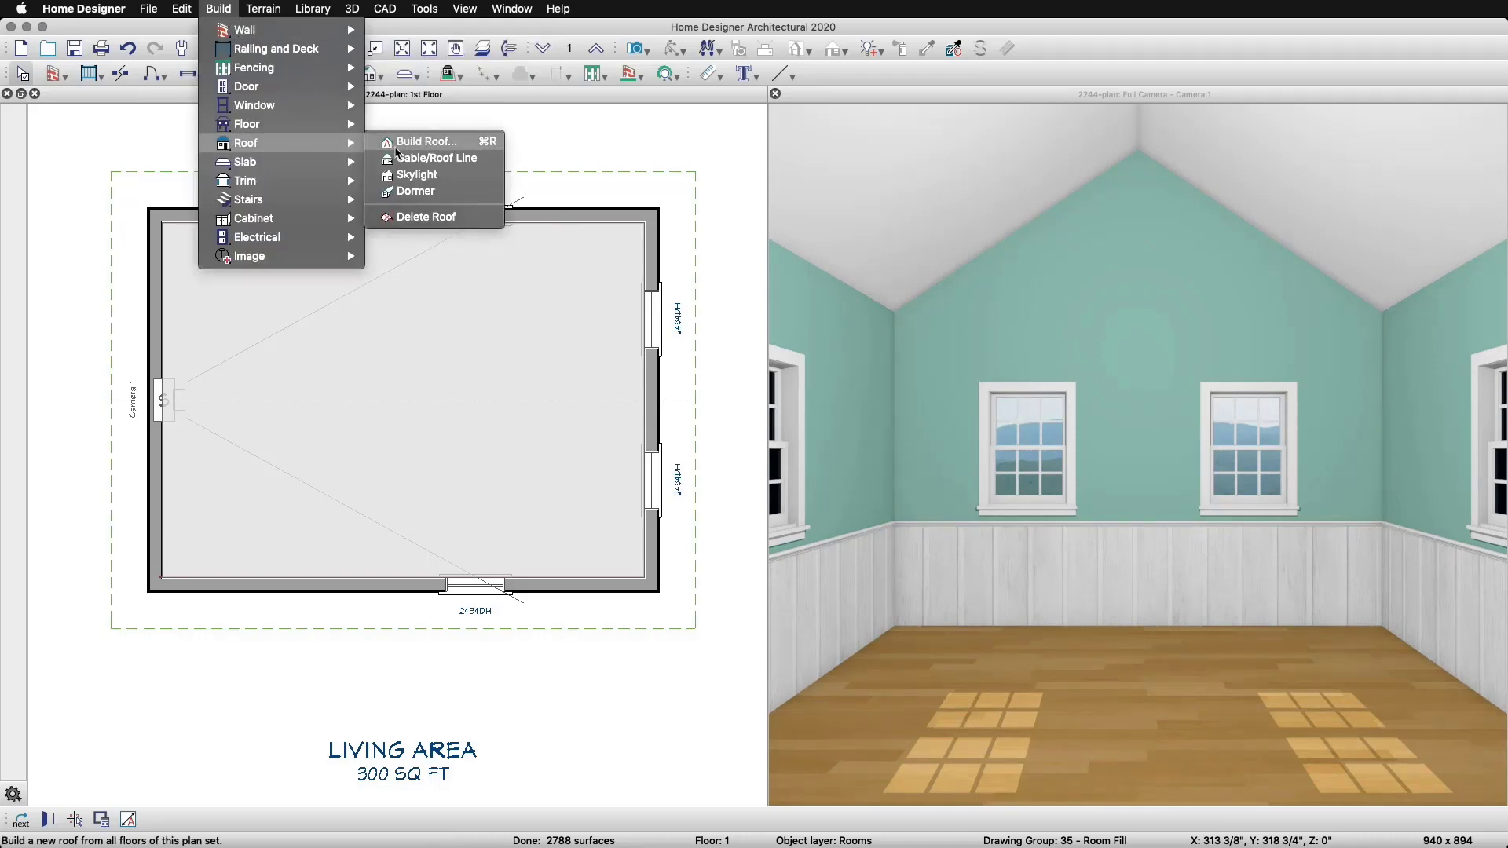
pyautogui.click(421, 141)
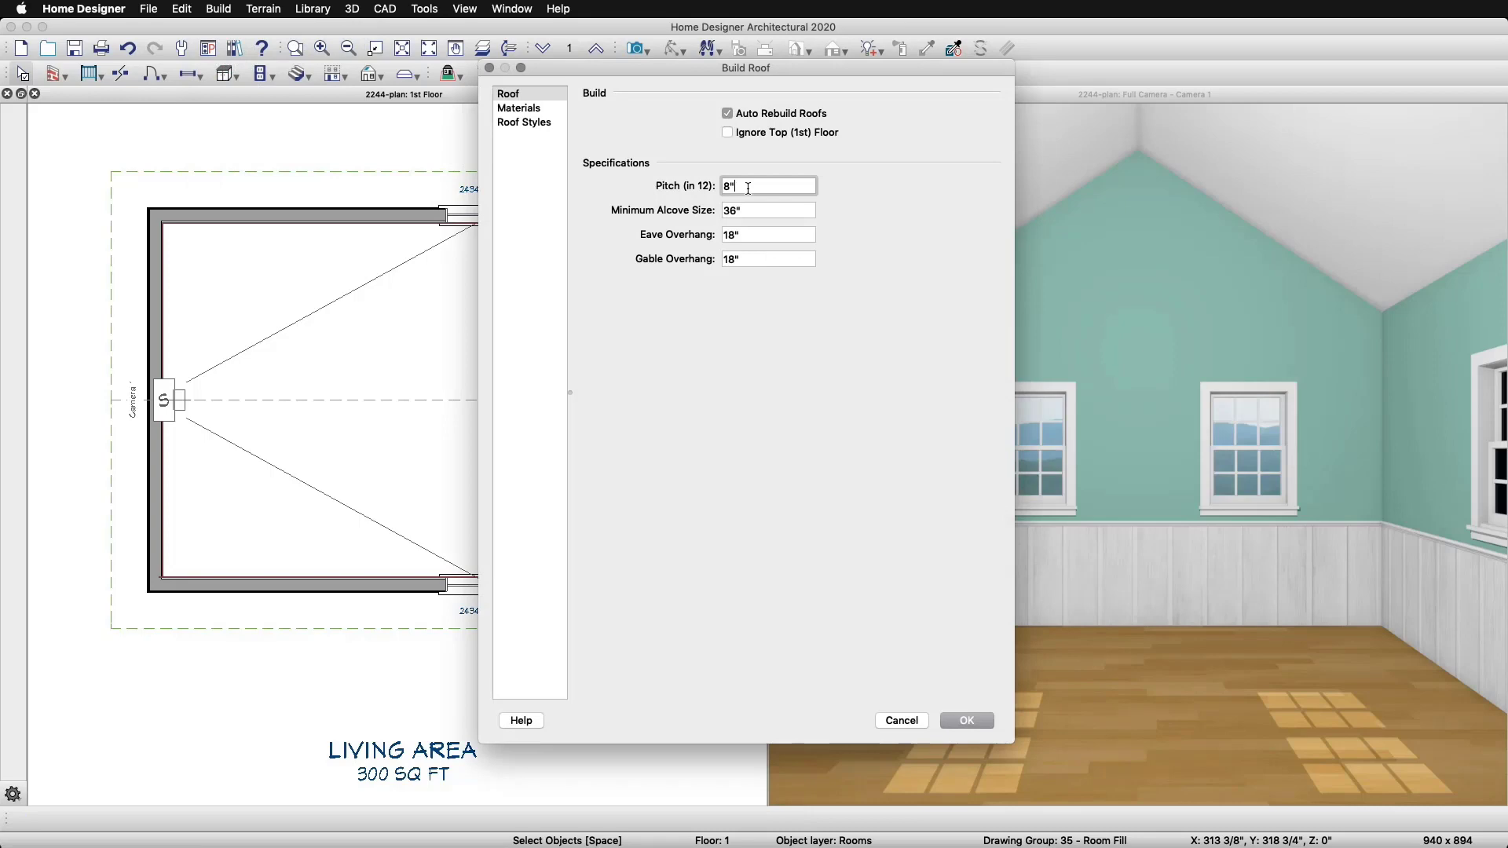
pyautogui.doubleClick(748, 186)
pyautogui.write('6')
pyautogui.click(965, 720)
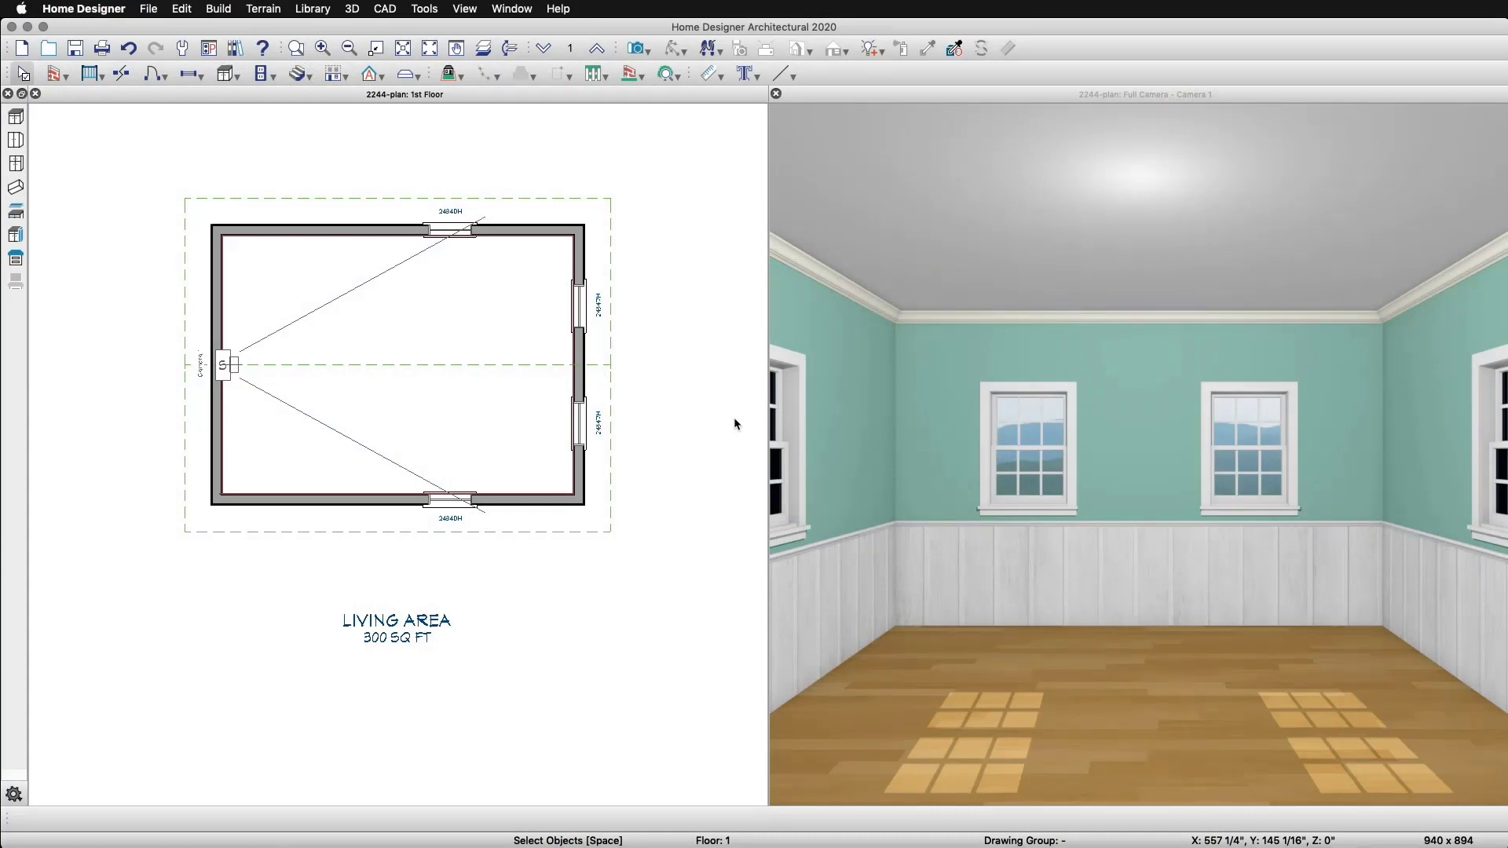
# Place a soffit by the top wall and stretch it across the wall's full length
pyautogui.click(240, 78)
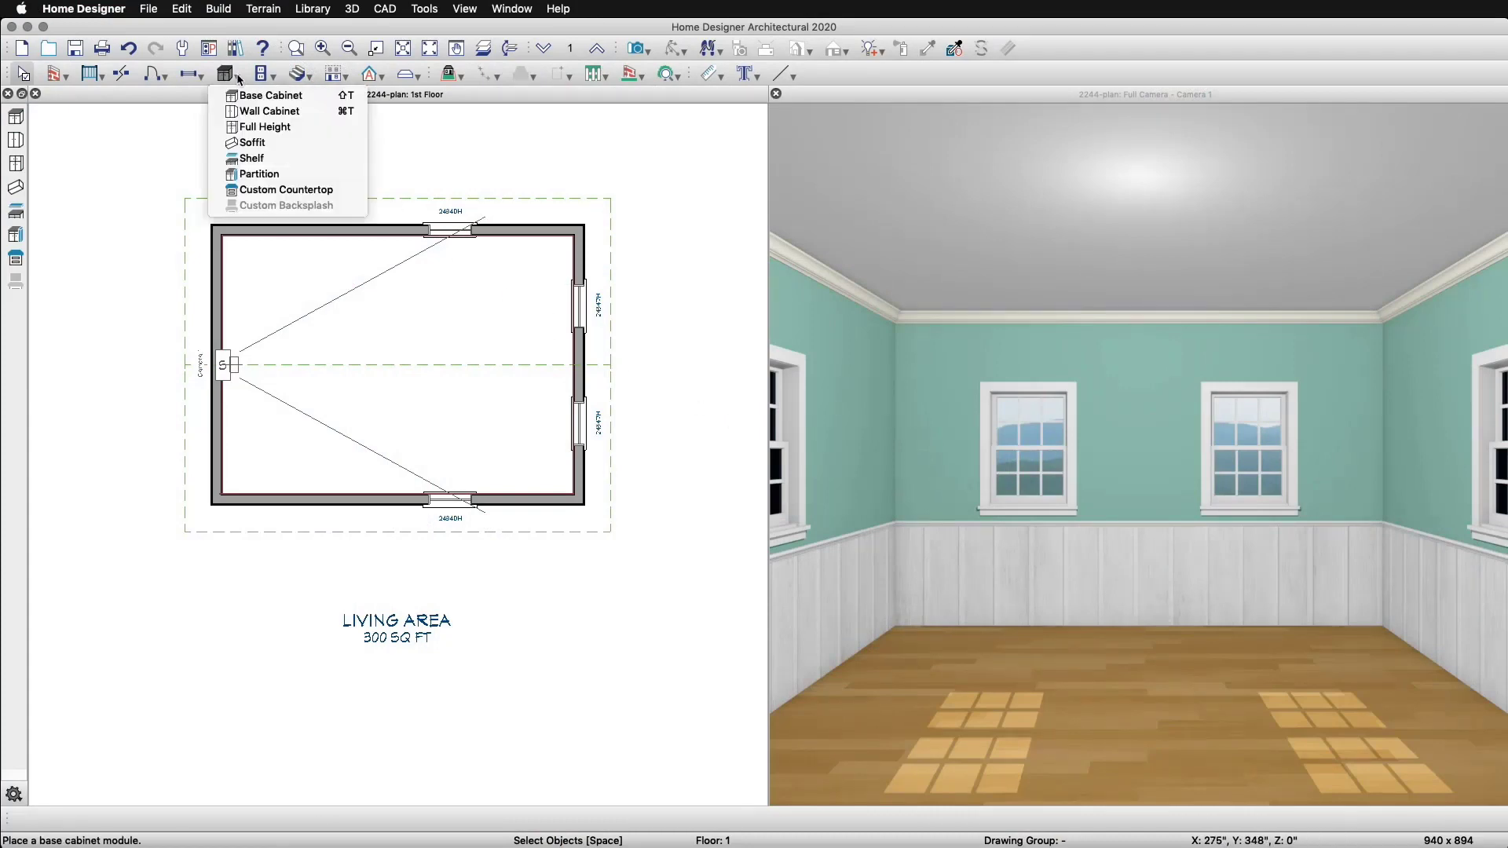
pyautogui.click(265, 144)
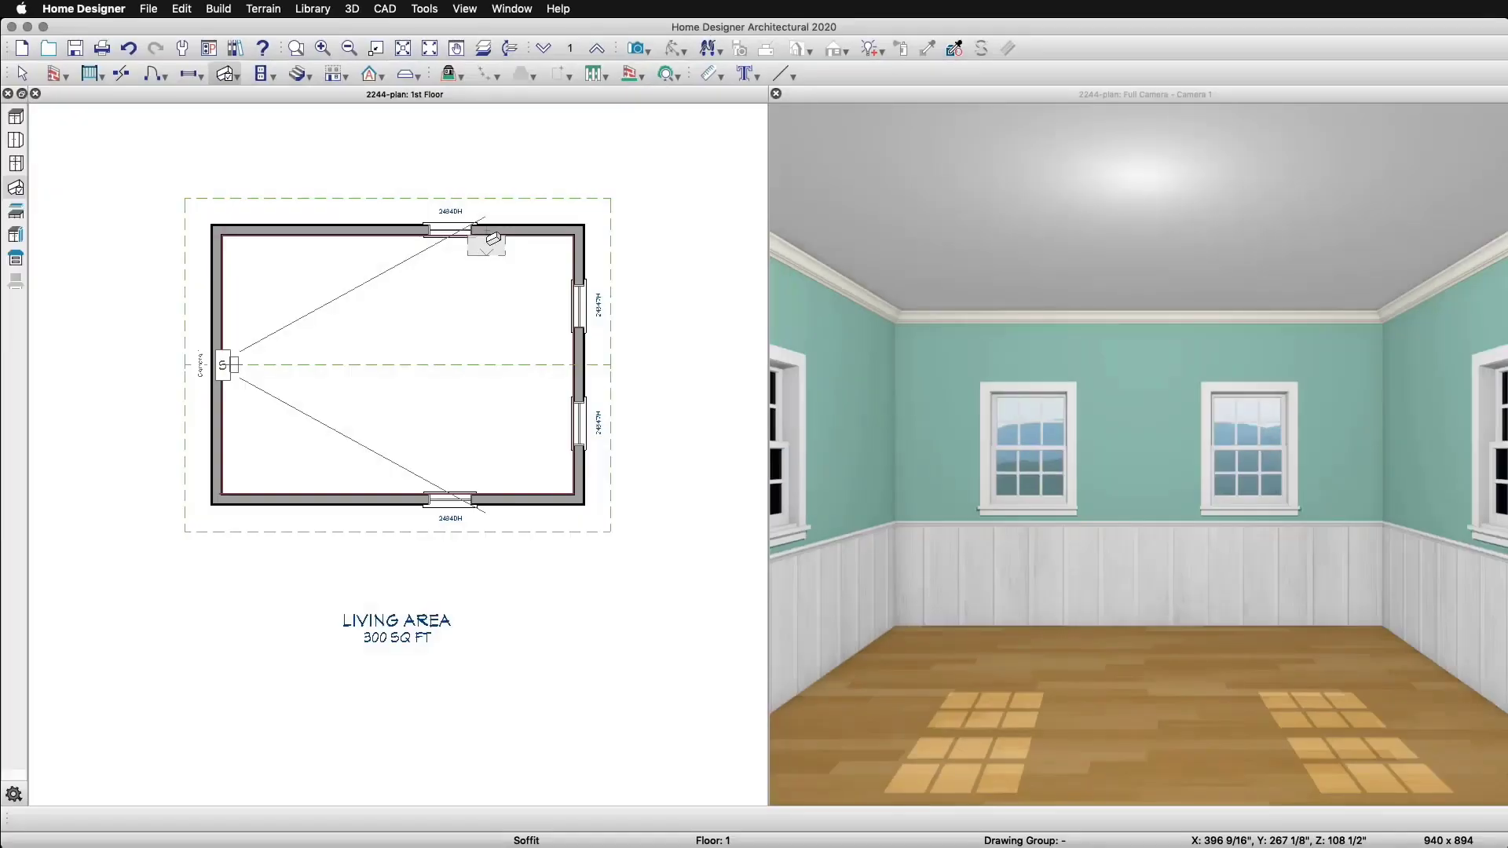
pyautogui.click(493, 240)
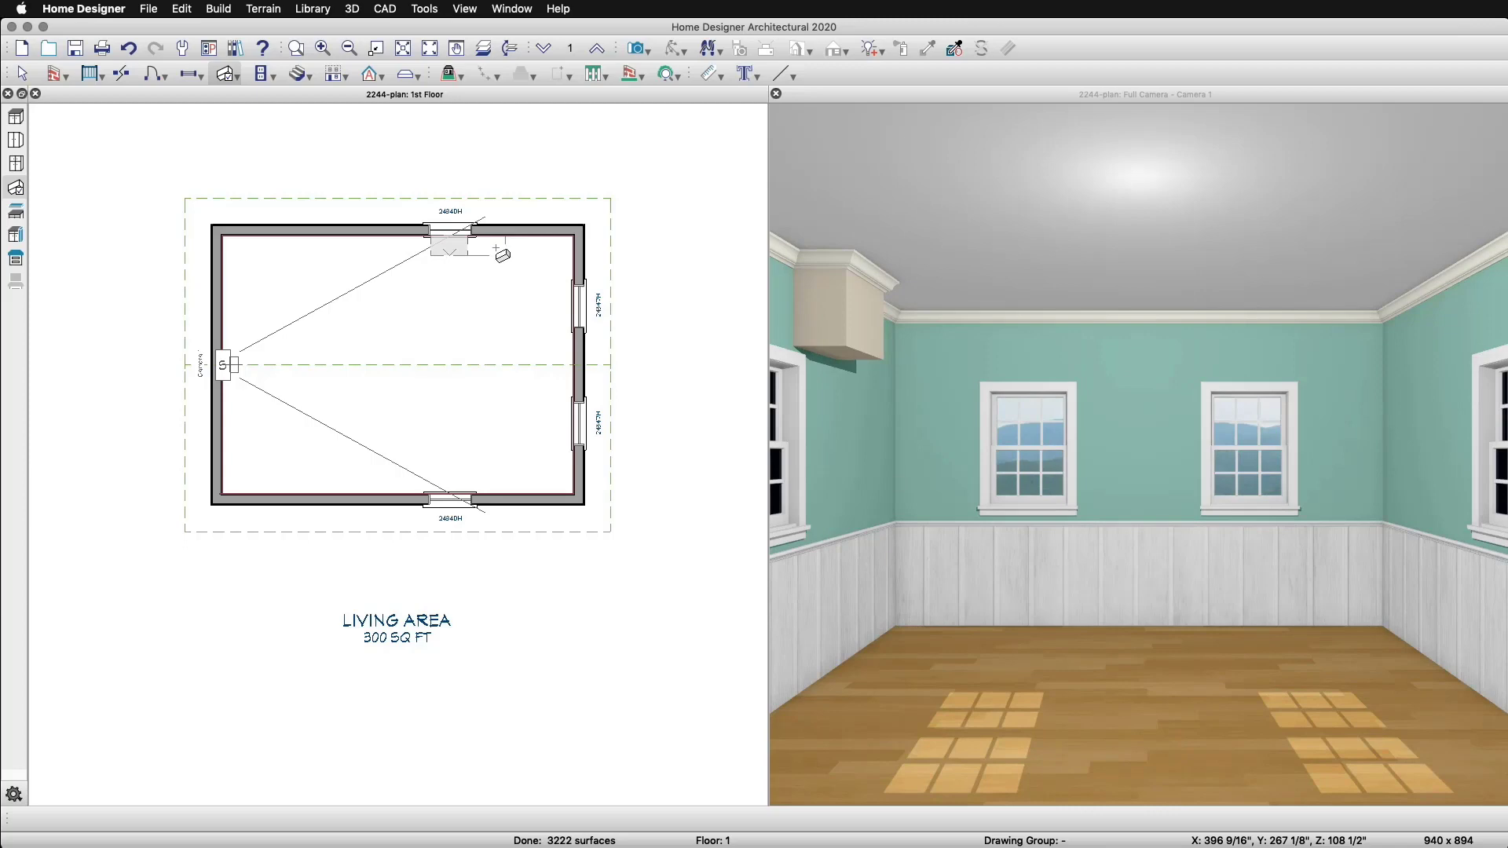
pyautogui.click(492, 248)
pyautogui.moveTo(514, 246); pyautogui.dragTo(572, 244)
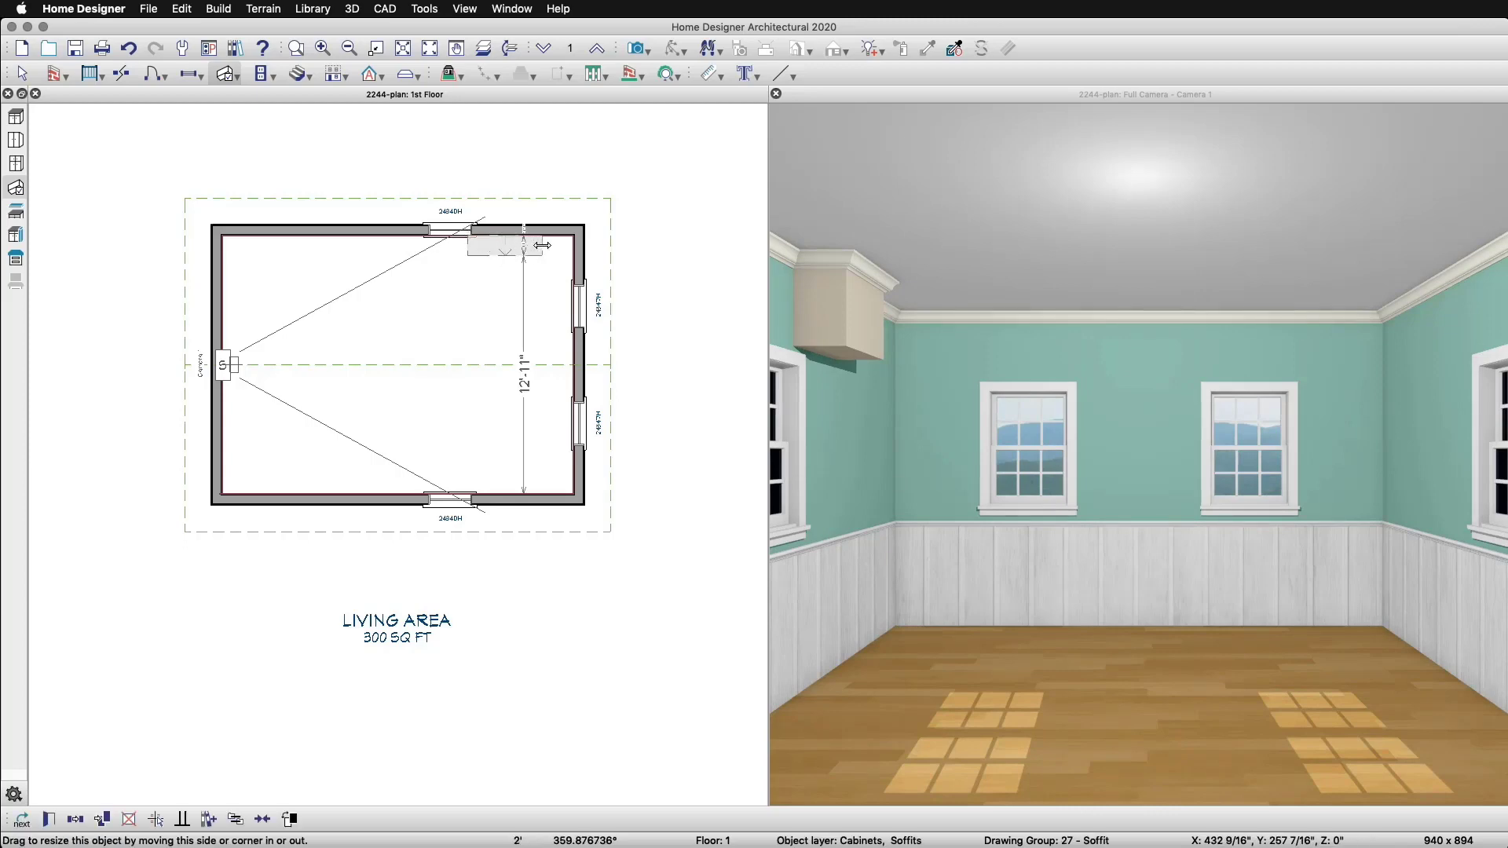
pyautogui.moveTo(469, 245); pyautogui.dragTo(218, 247)
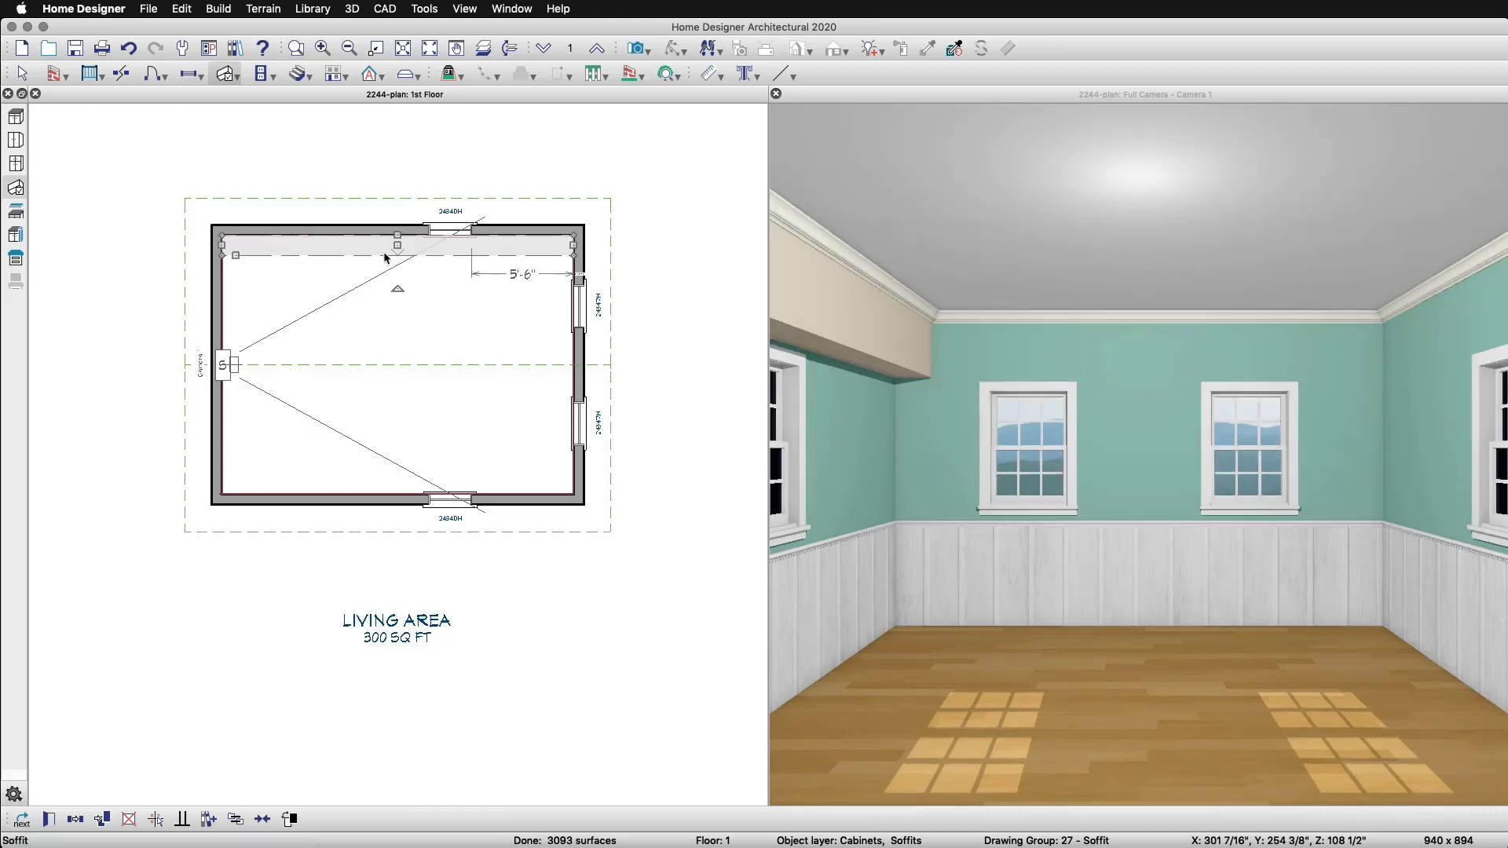
# Raise the soffit's bottom edge in the 3D camera view so it sits shallow below the ceiling
pyautogui.click(843, 285)
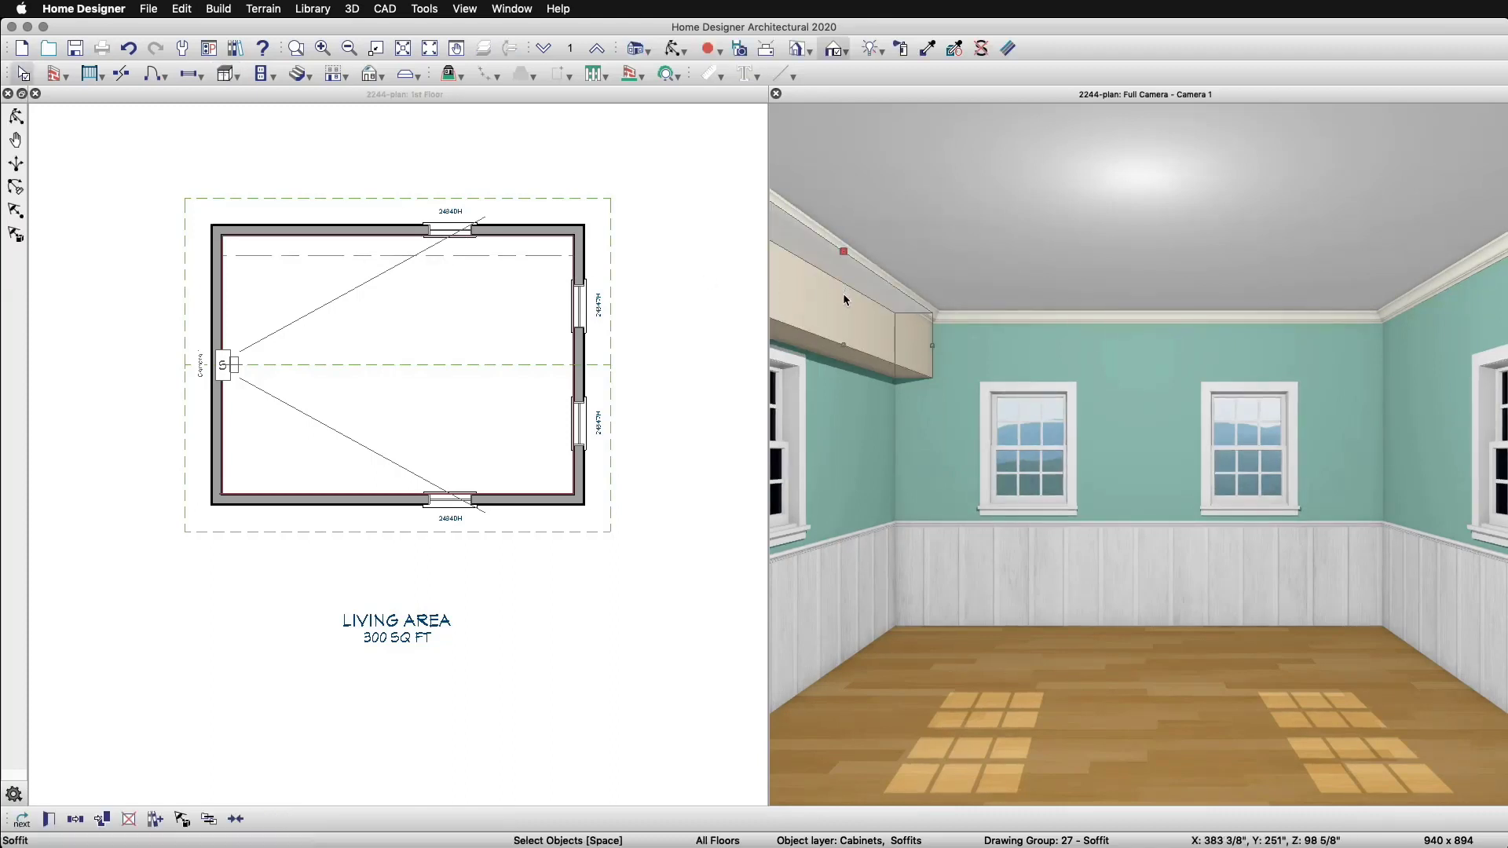
pyautogui.click(843, 336)
pyautogui.moveTo(844, 337); pyautogui.dragTo(849, 291)
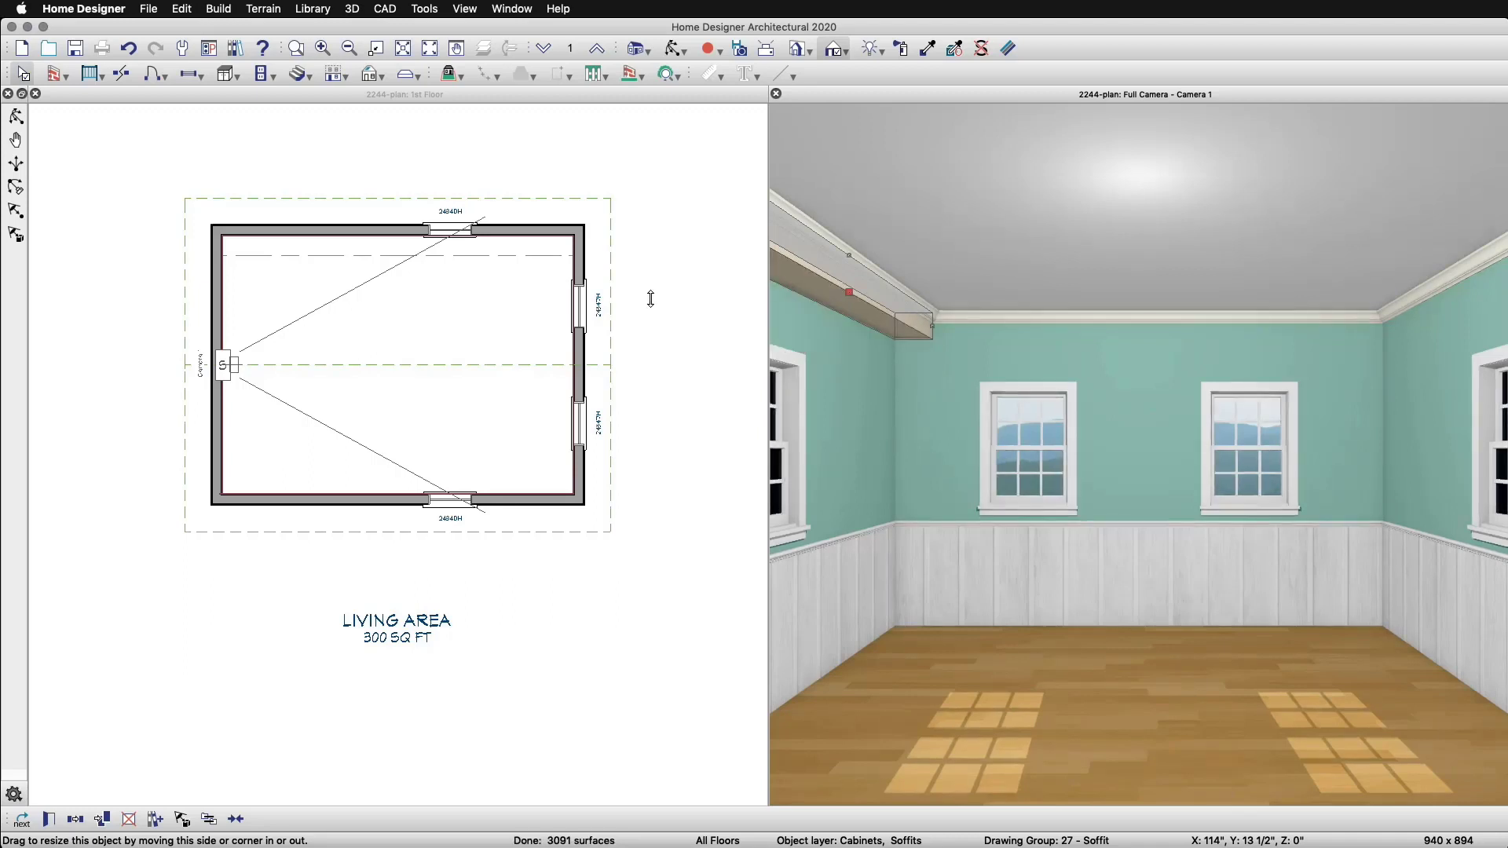
pyautogui.click(501, 302)
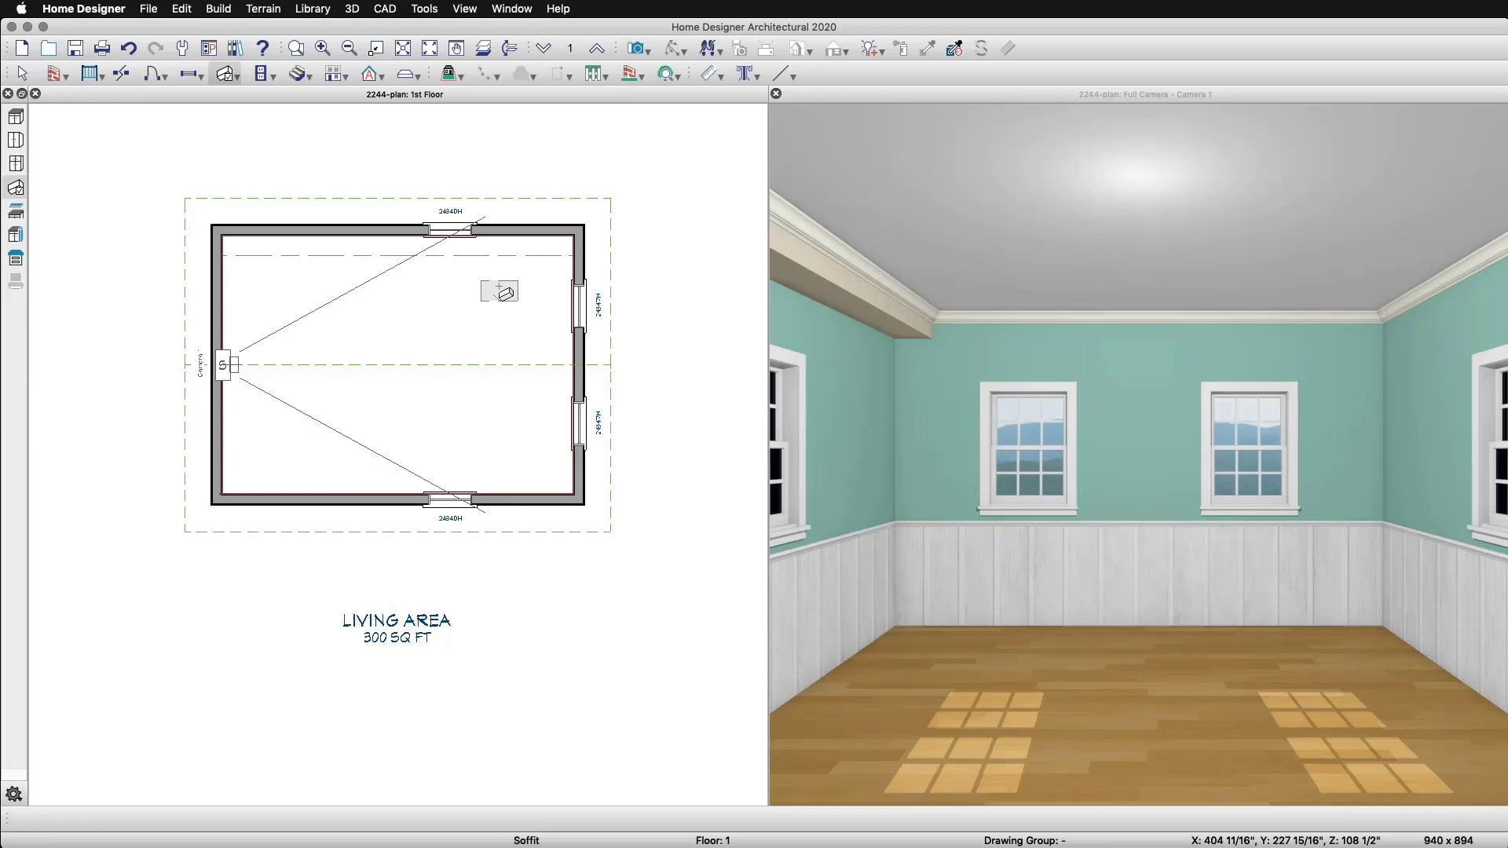
# Copy the top-wall soffit to the bottom wall and rotate the copy to face the other way
pyautogui.click(499, 249)
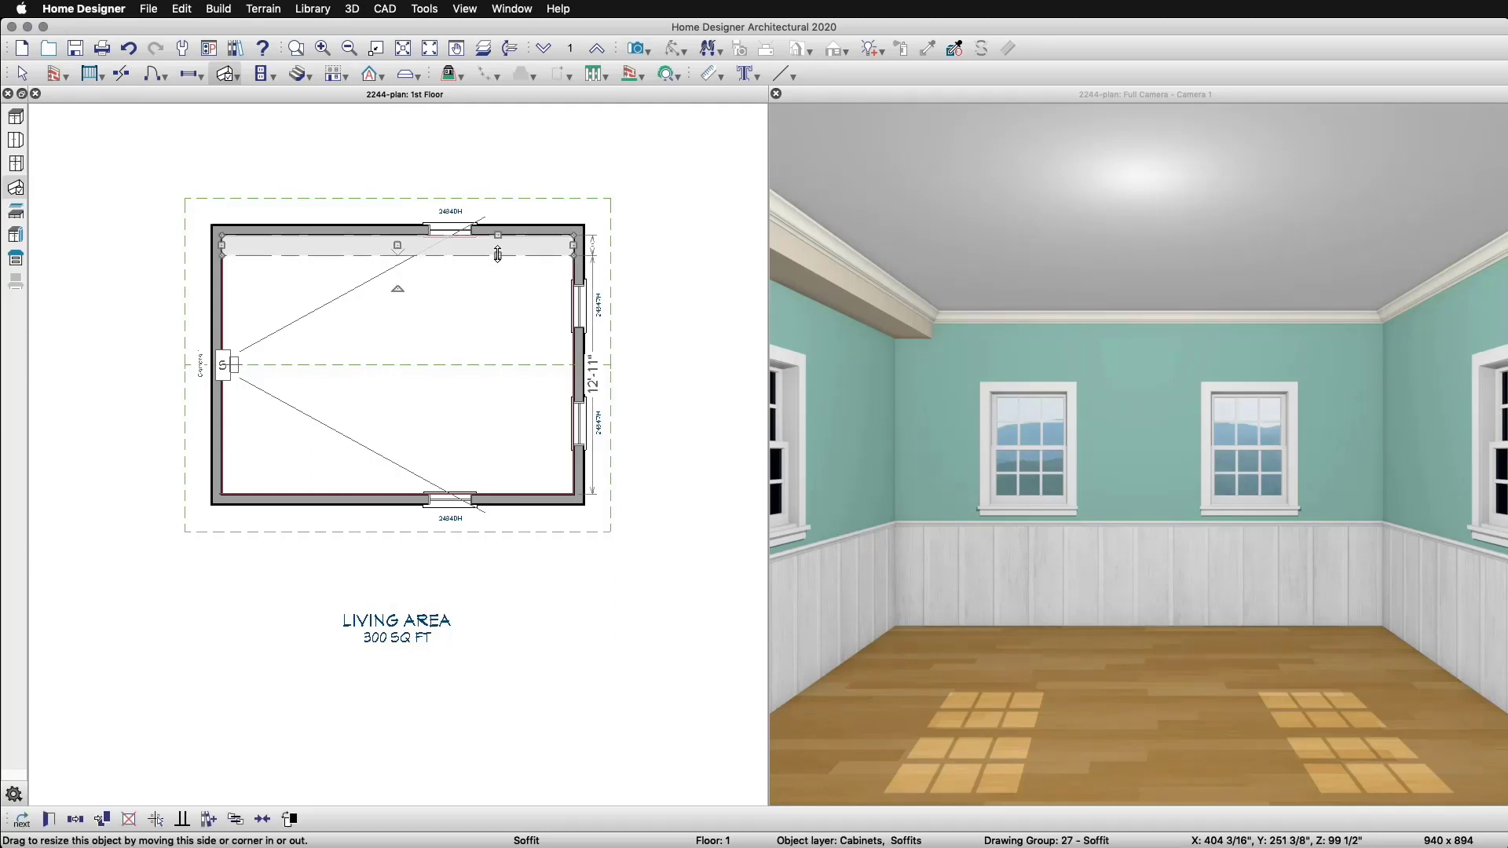
pyautogui.click(77, 819)
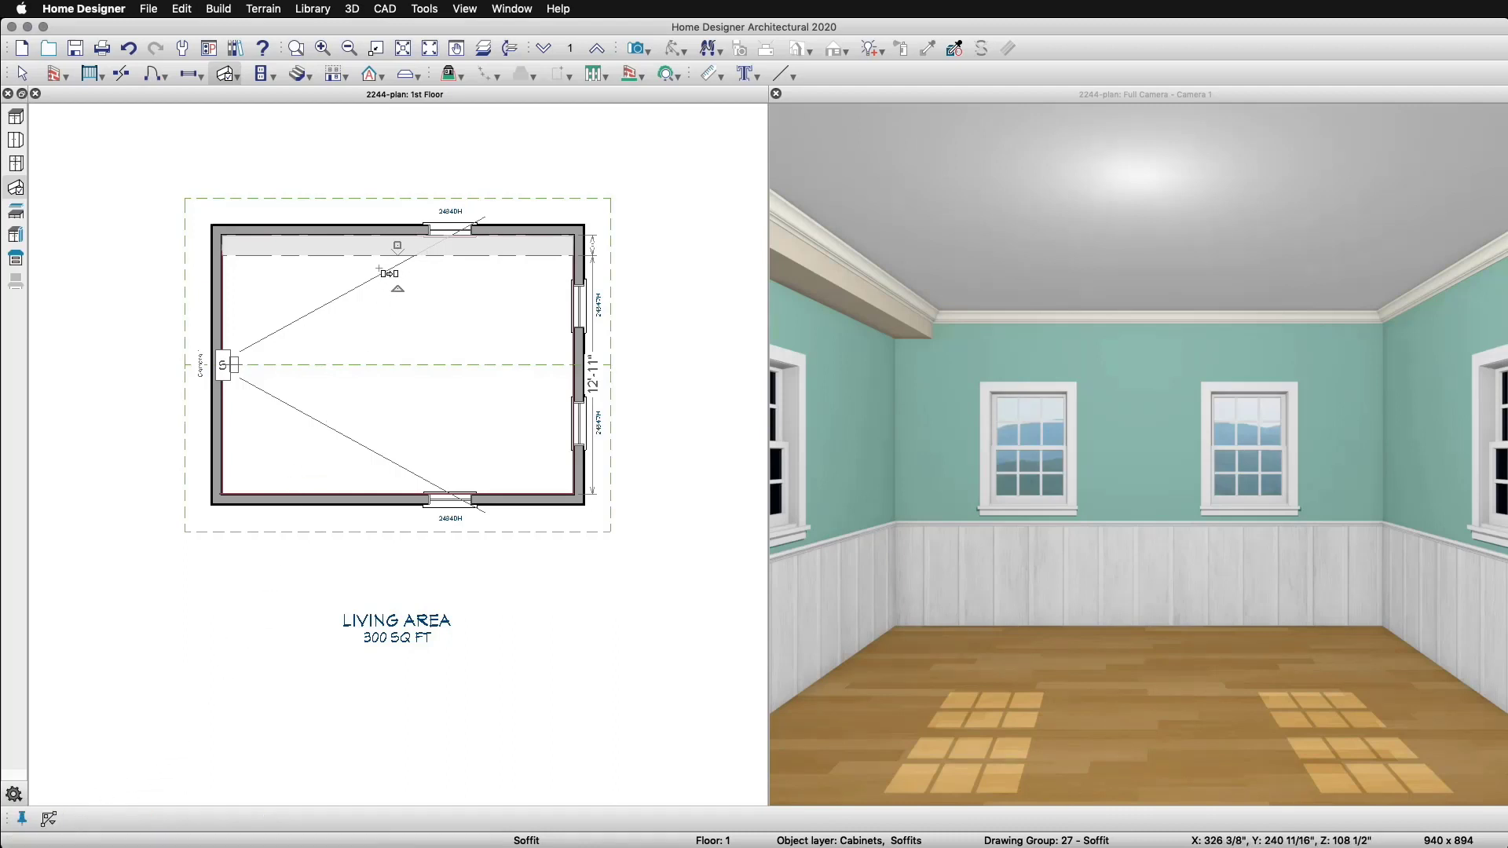
pyautogui.moveTo(394, 246); pyautogui.dragTo(375, 487)
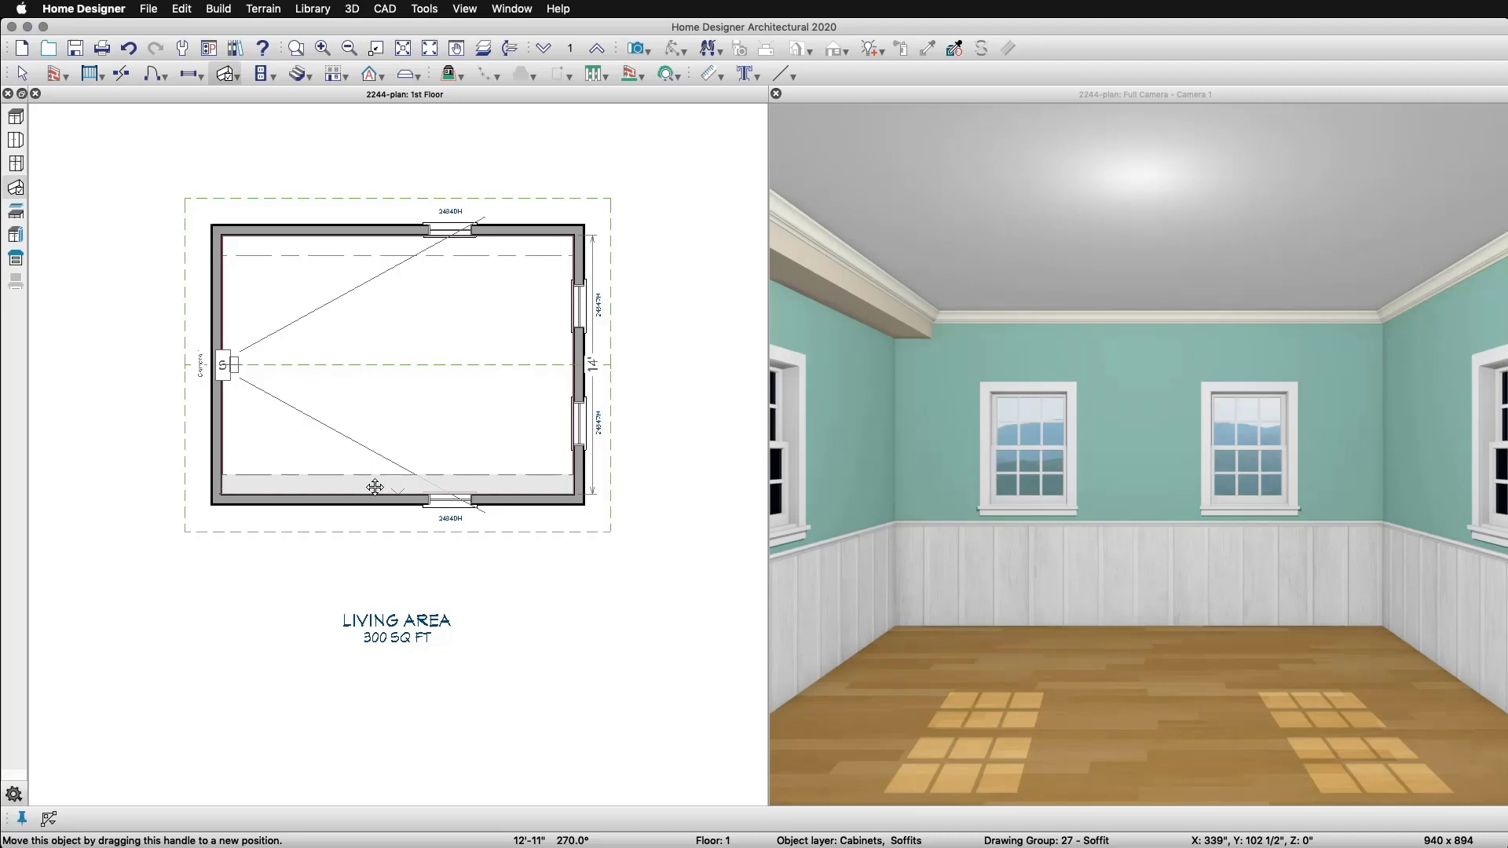
pyautogui.click(375, 487)
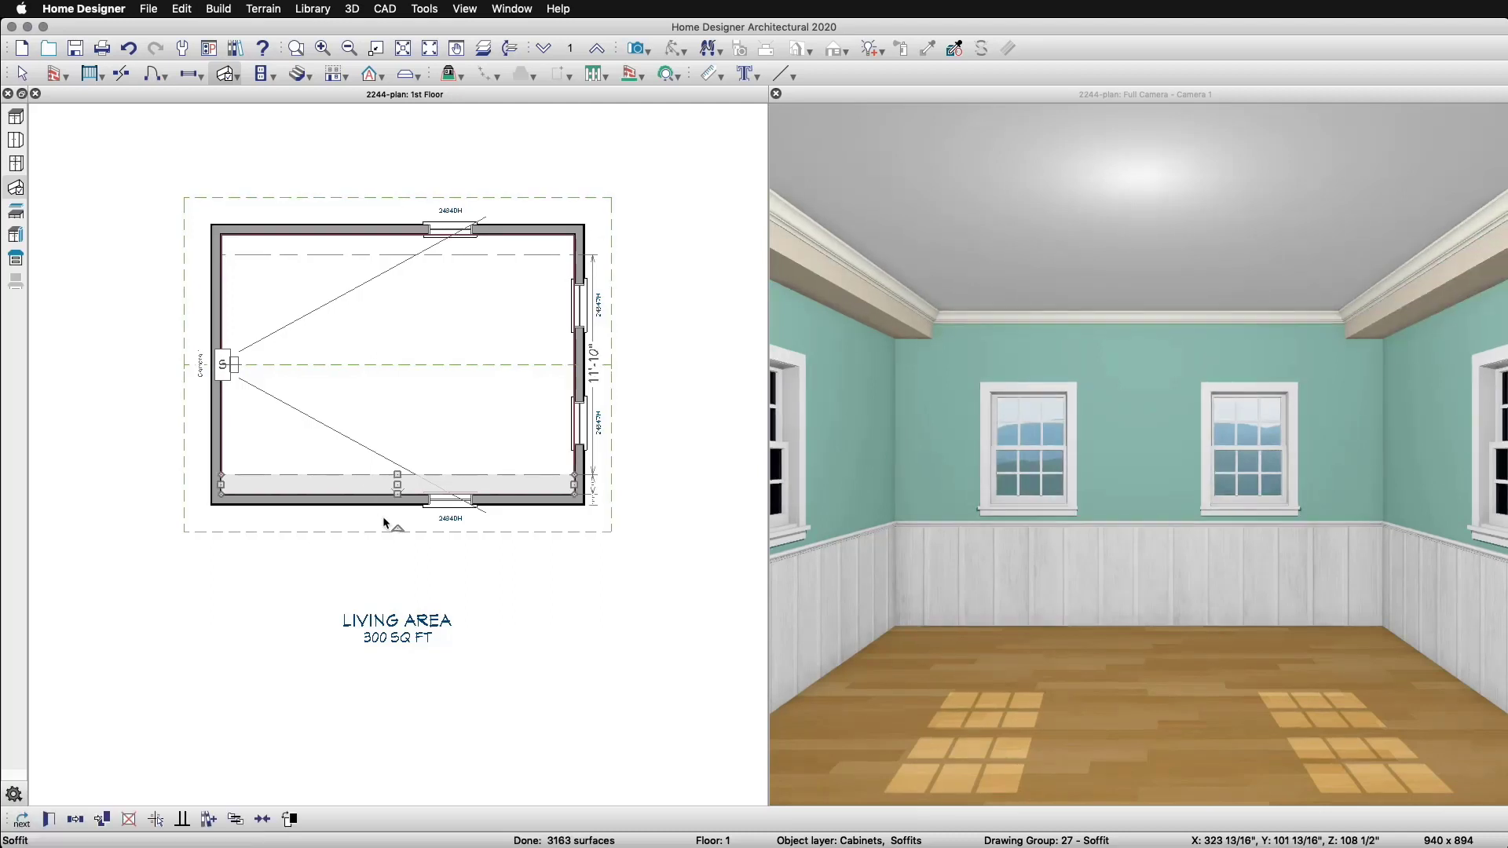
pyautogui.moveTo(396, 533); pyautogui.dragTo(397, 392)
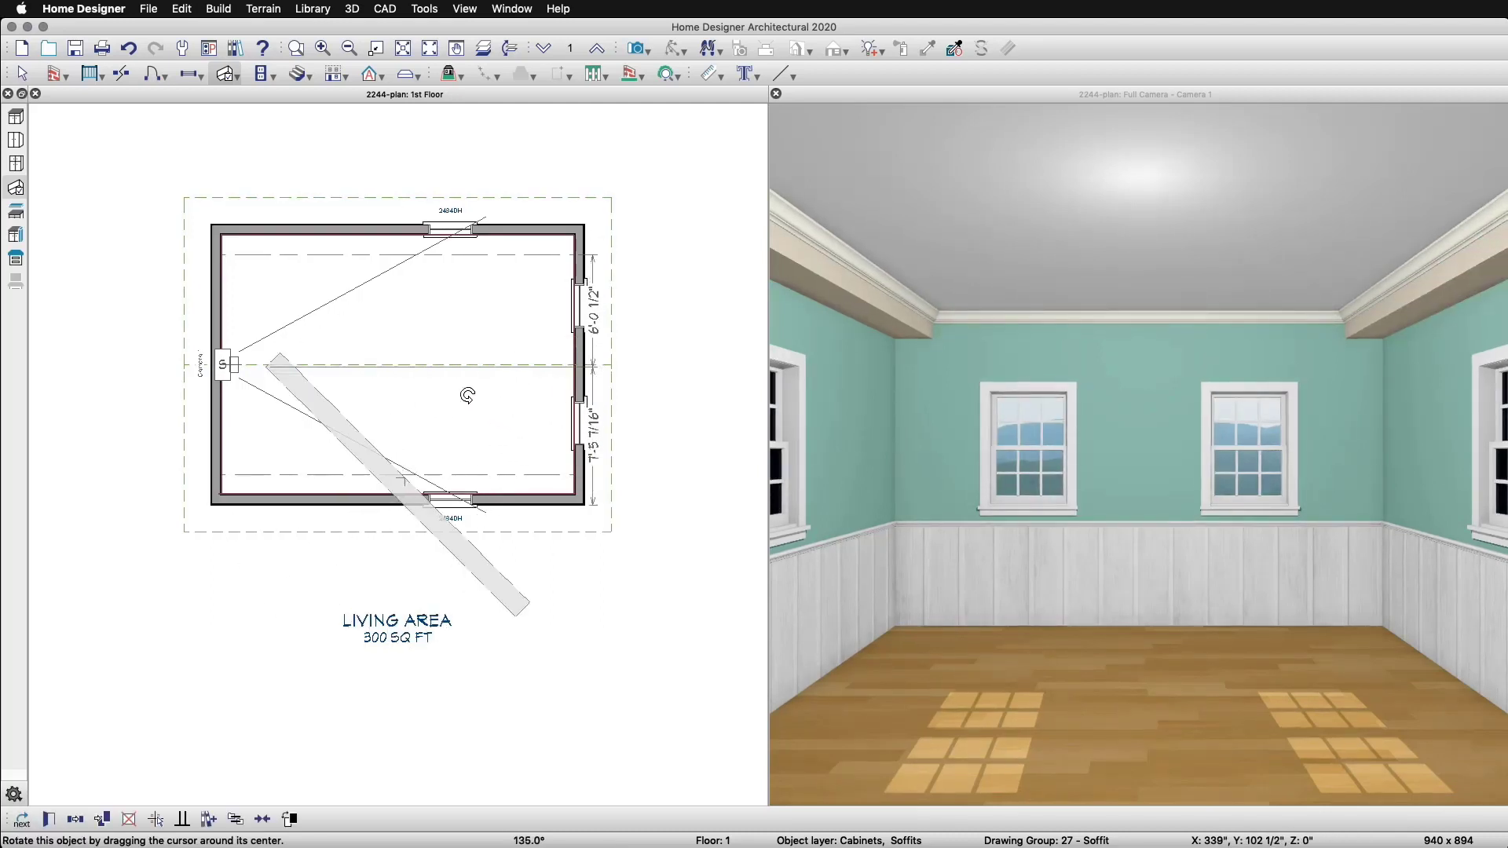
pyautogui.click(440, 406)
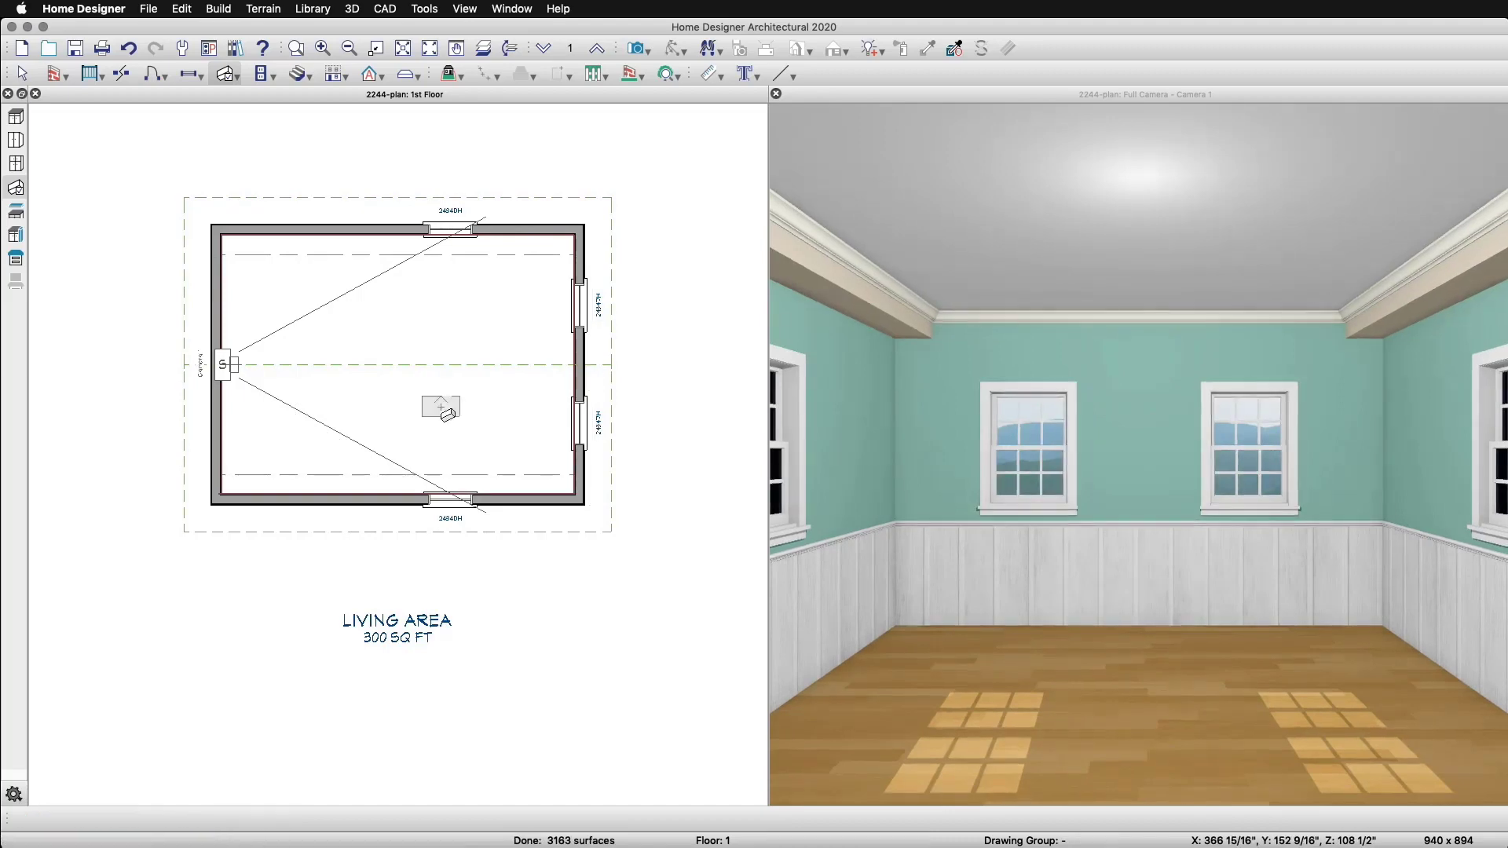
pyautogui.click(459, 484)
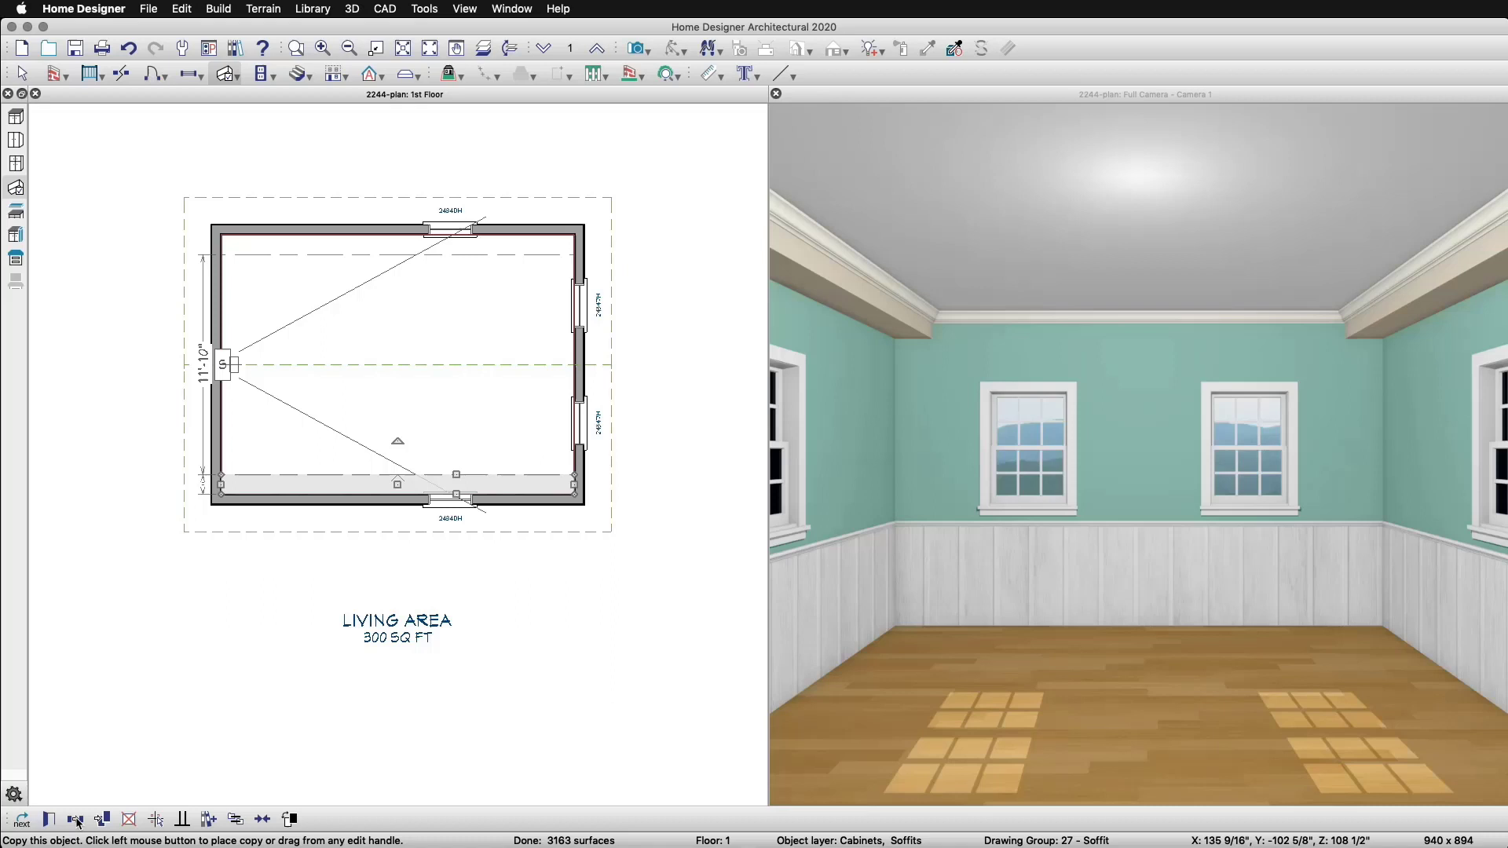
pyautogui.press('Escape')
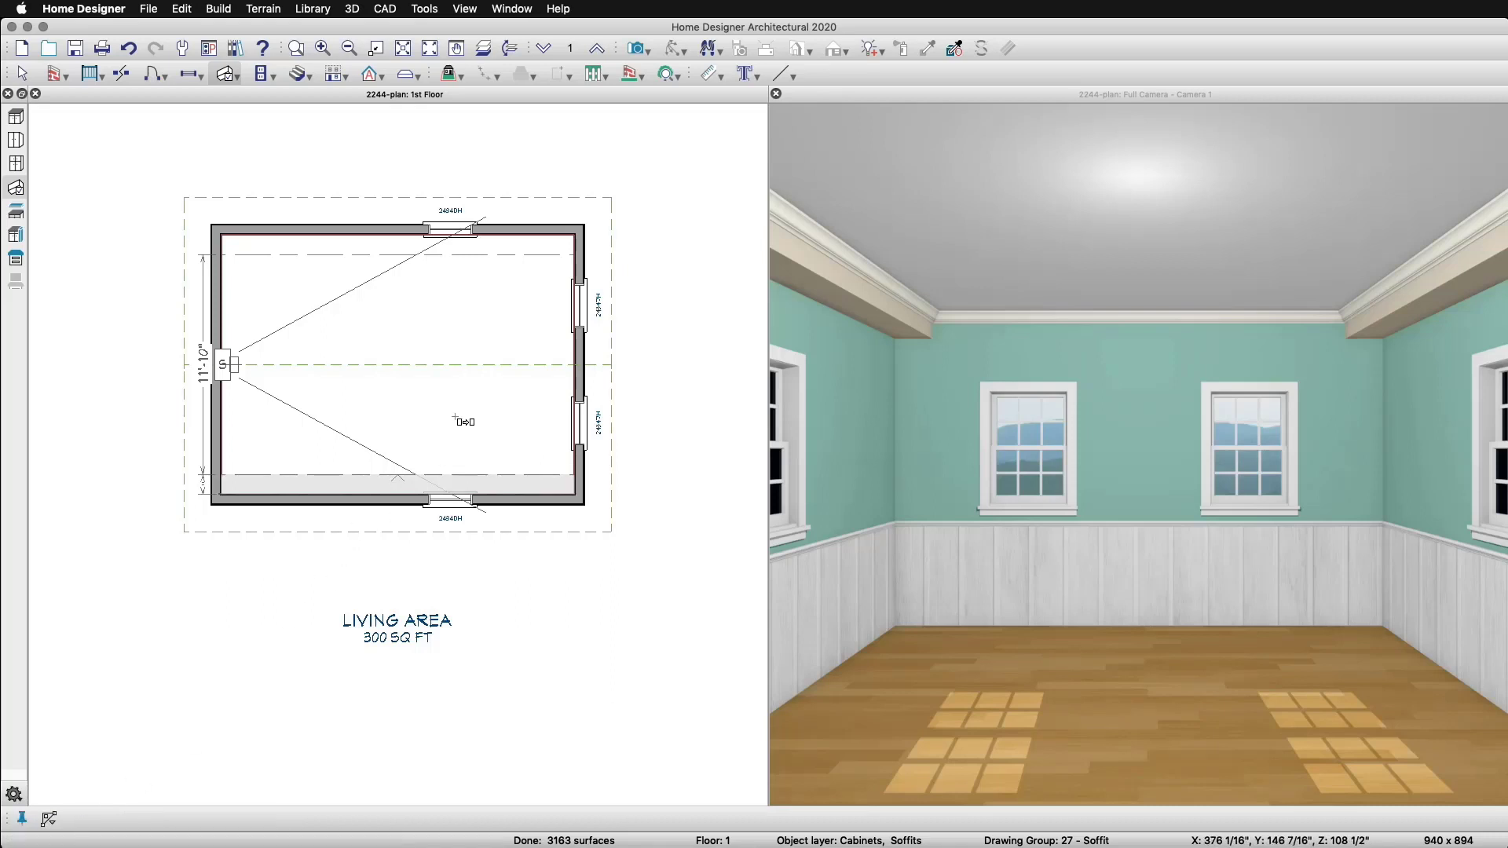
# Add a soffit beam between the top and bottom soffits and move it to the left wall
pyautogui.click(459, 419)
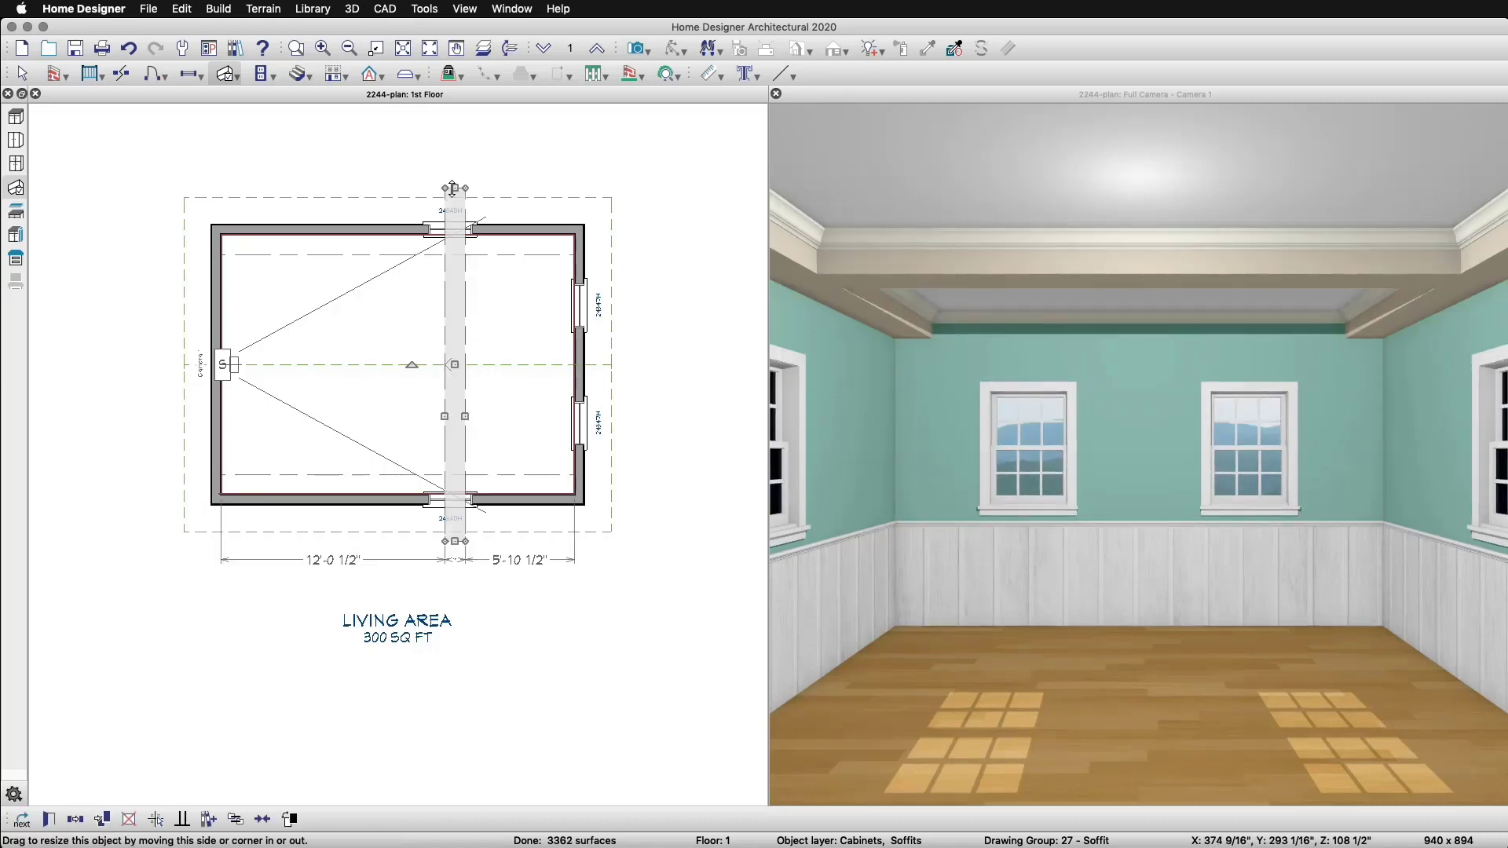
pyautogui.moveTo(450, 189); pyautogui.dragTo(451, 253)
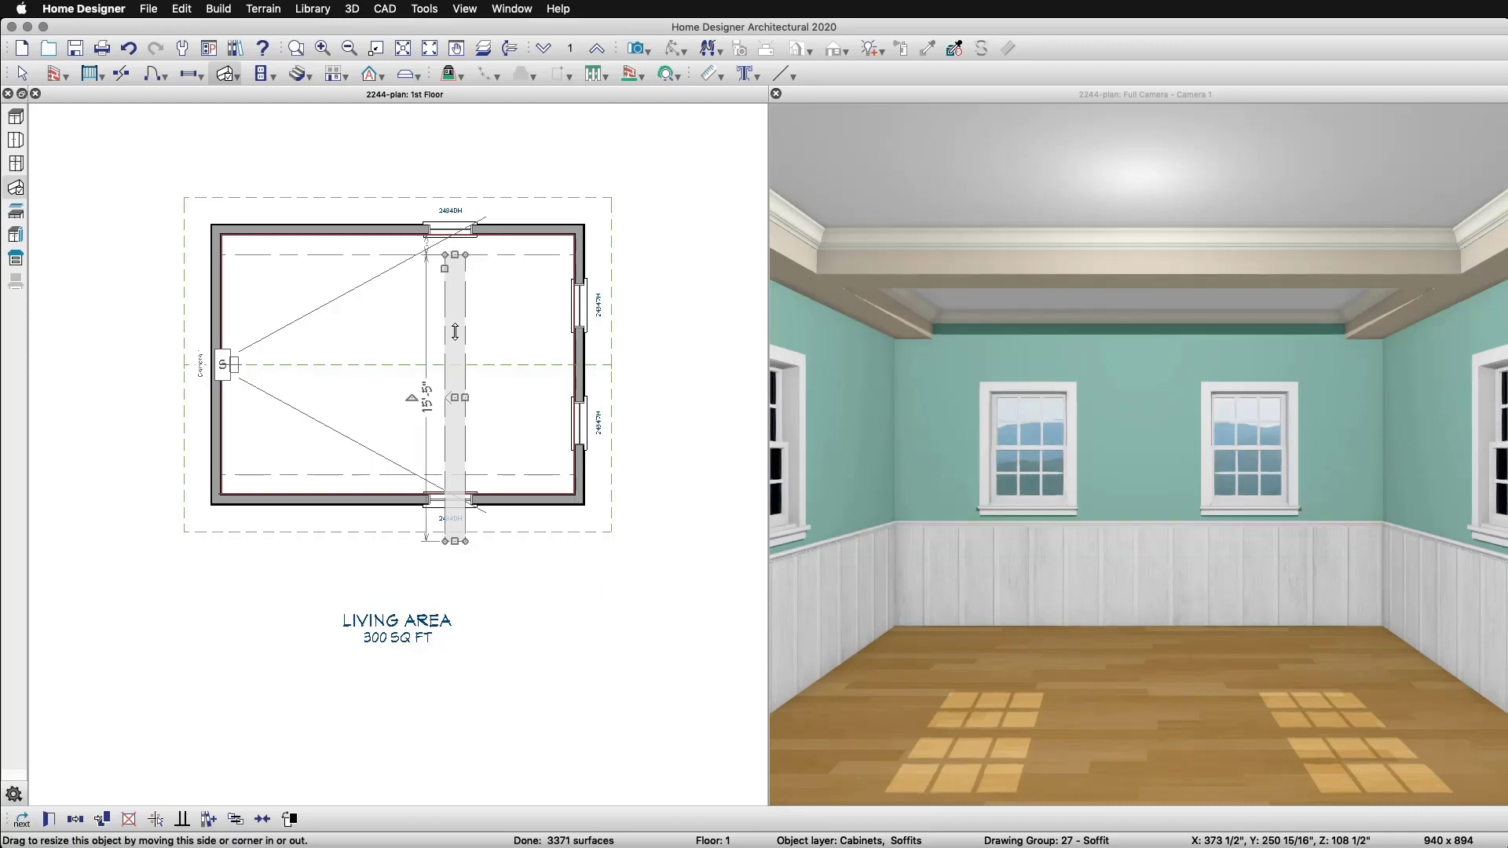
pyautogui.moveTo(457, 543); pyautogui.dragTo(459, 474)
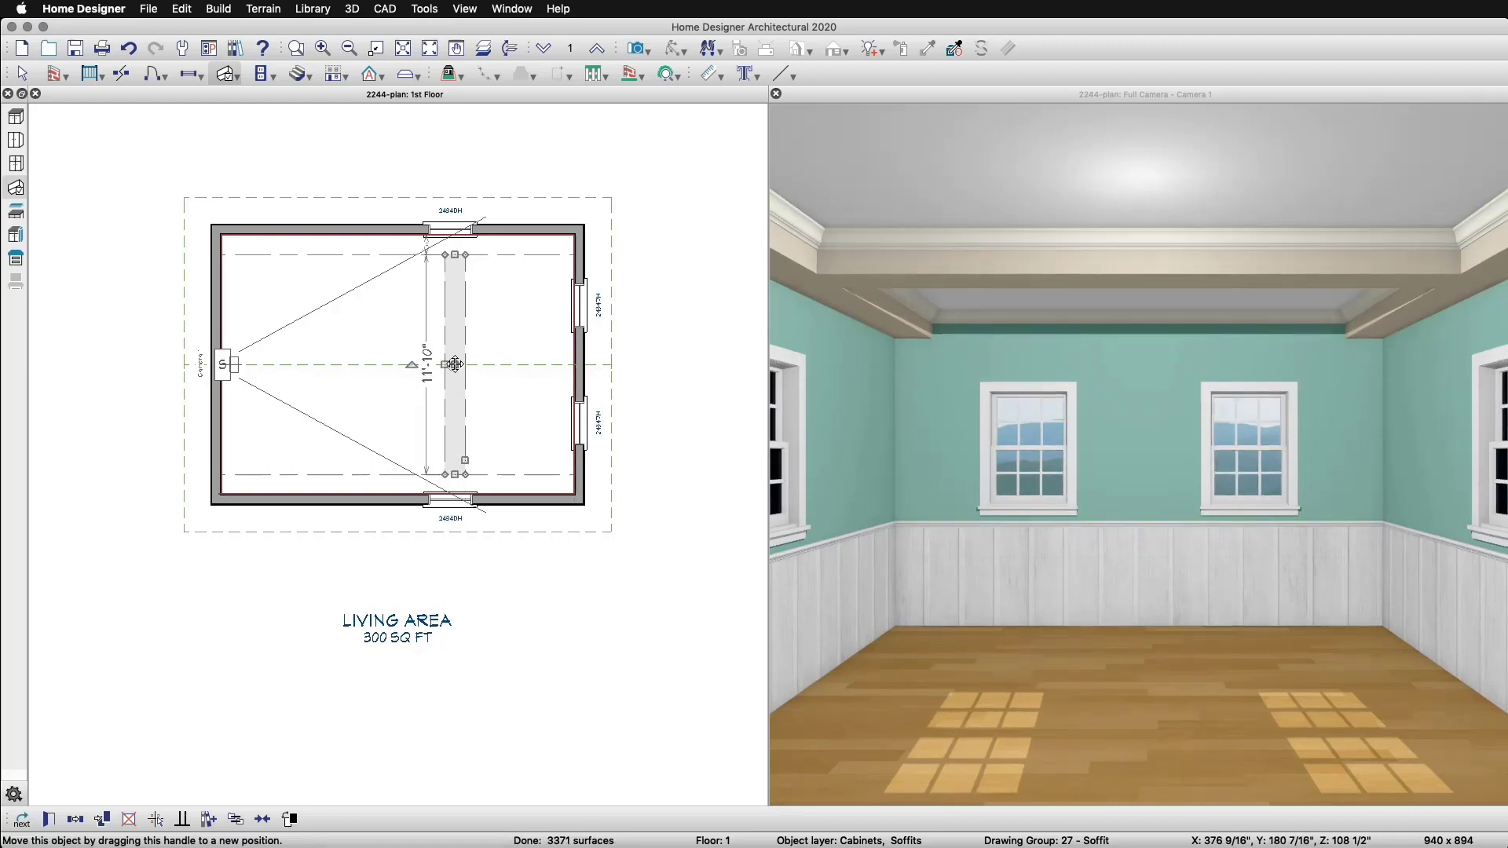
pyautogui.moveTo(492, 362); pyautogui.dragTo(561, 363)
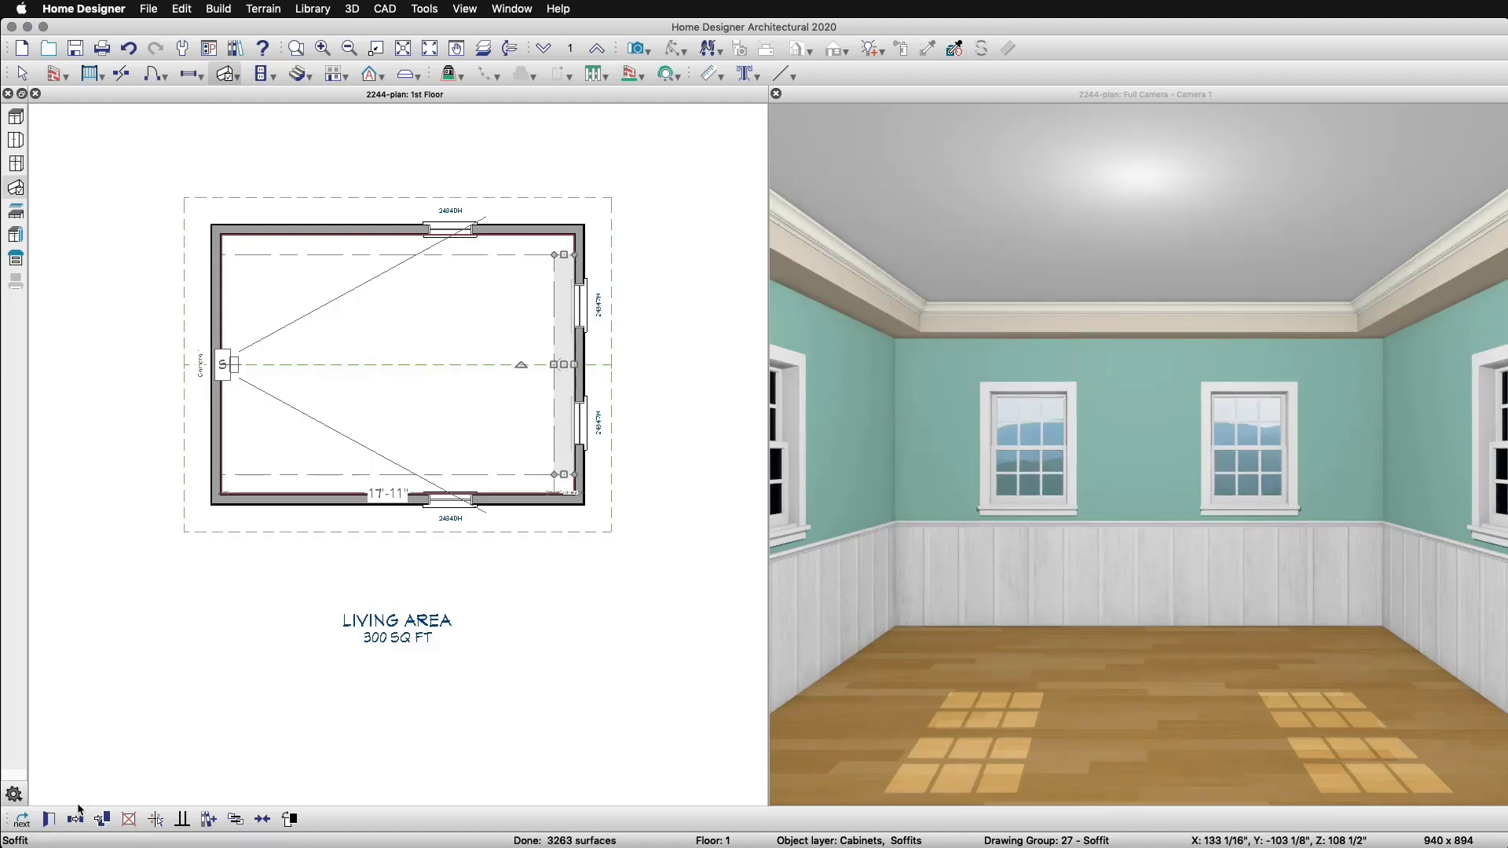
pyautogui.press('Escape')
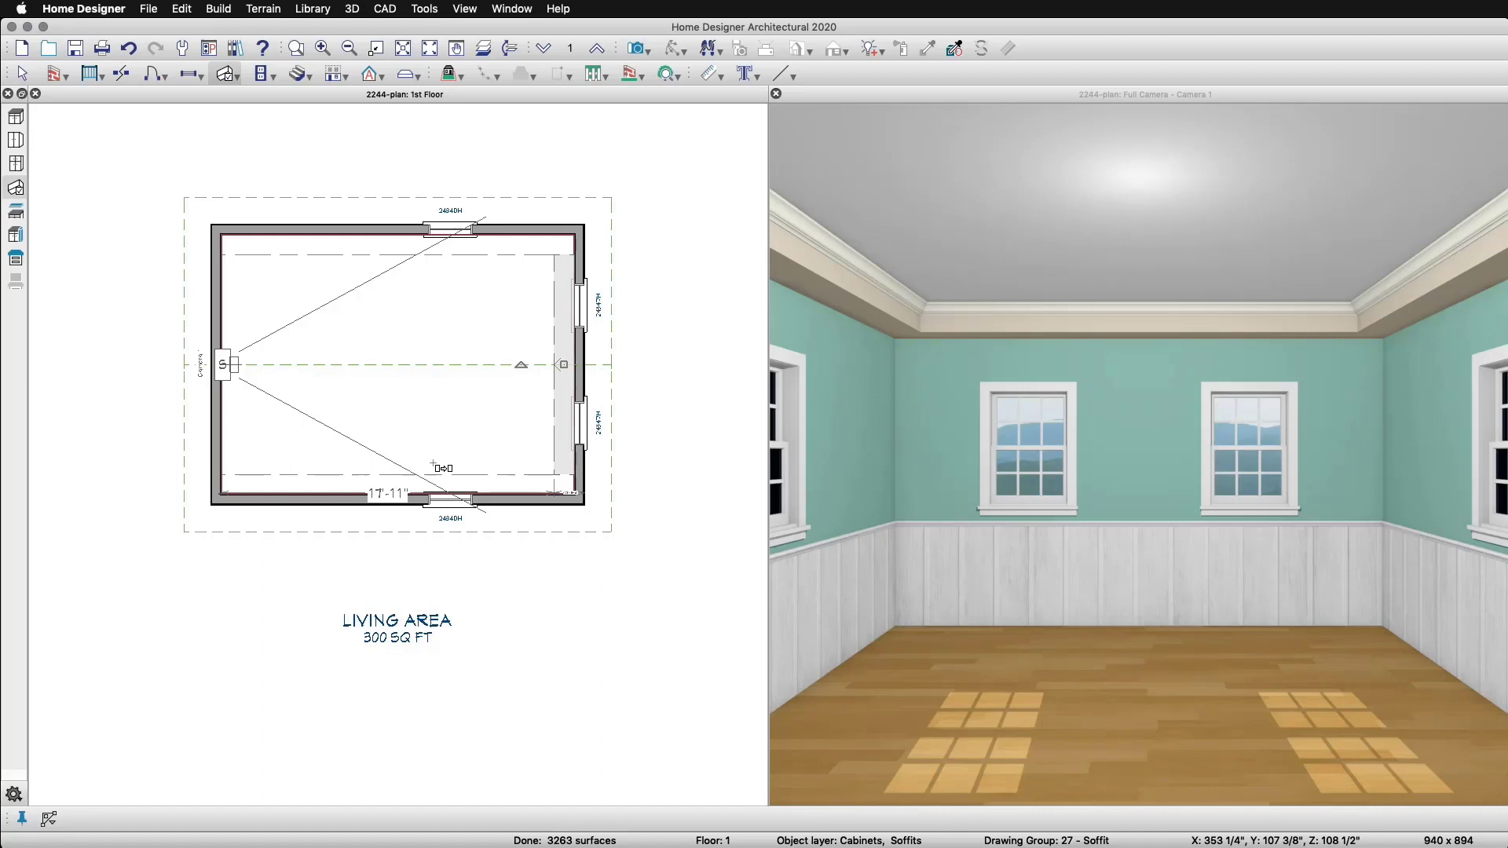
pyautogui.moveTo(557, 360)
pyautogui.mouseDown()
pyautogui.moveTo(233, 364)
pyautogui.moveTo(320, 372)
pyautogui.mouseUp()
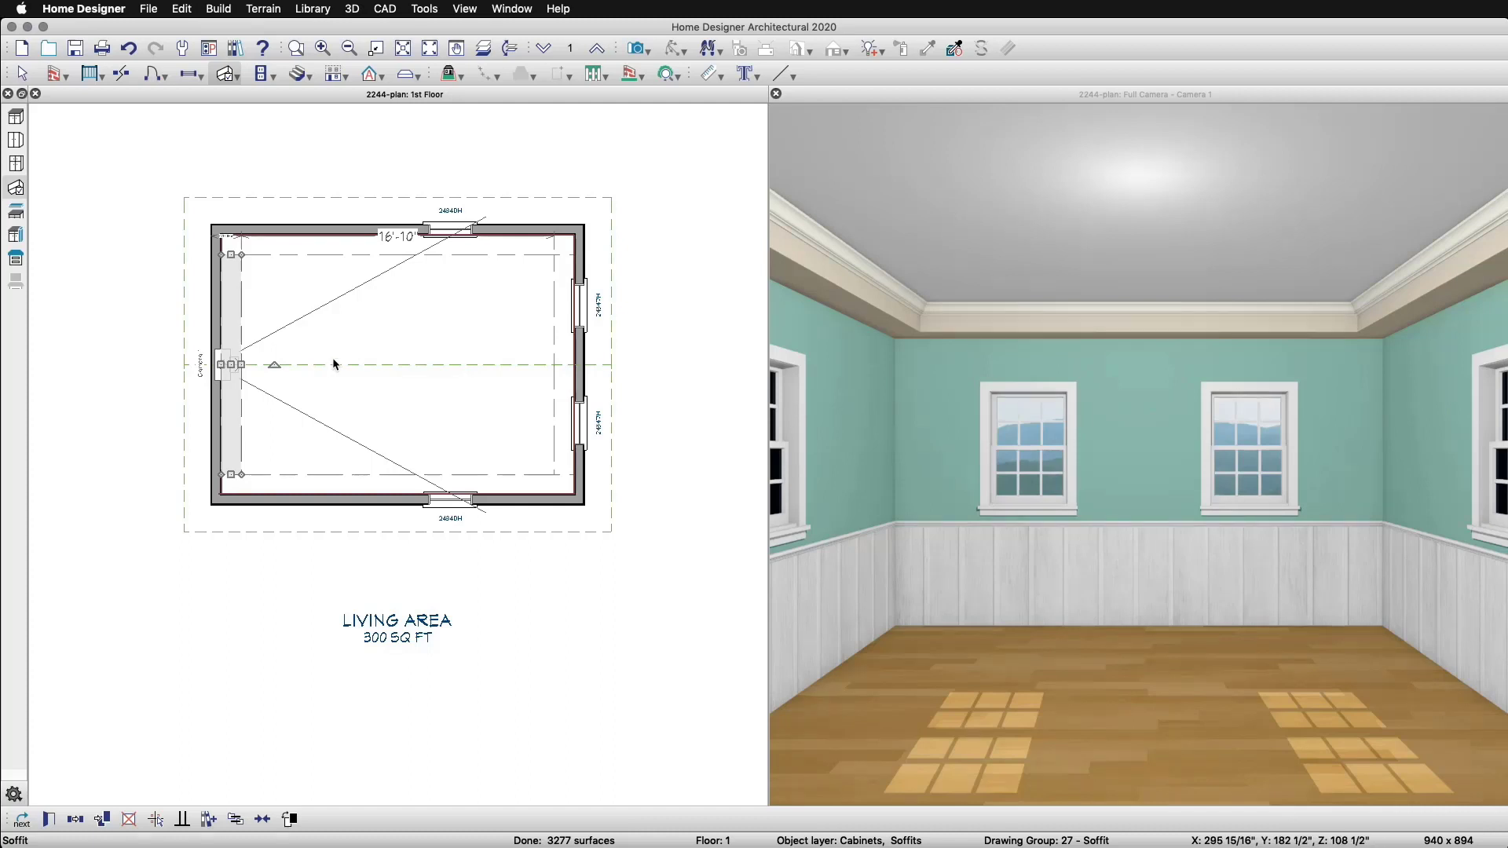
# Sample the teal Silver Sea wall colour and paint the moulding band in Room Mode
pyautogui.click(930, 86)
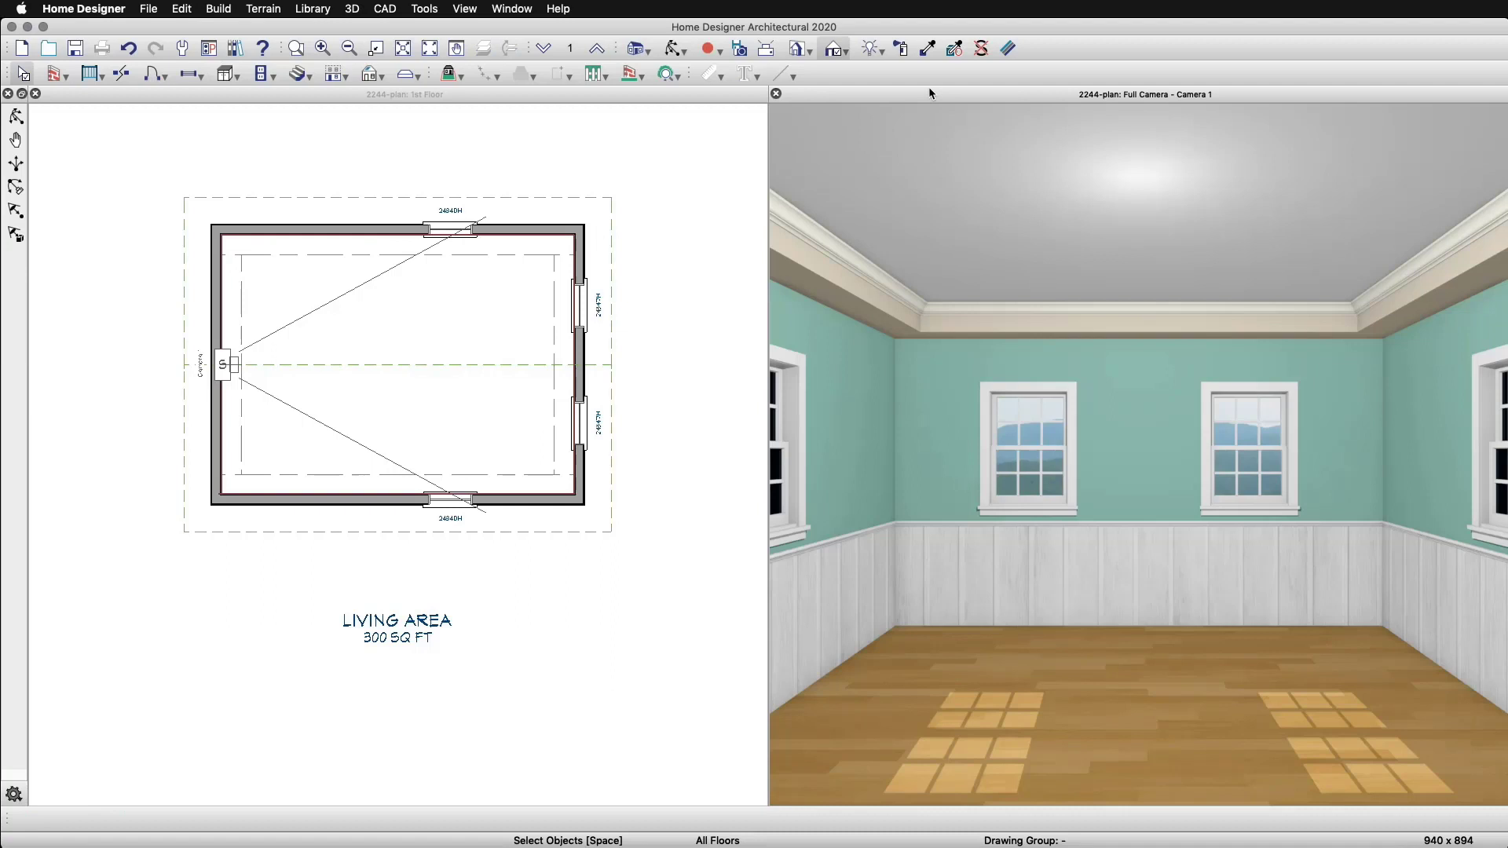
pyautogui.click(929, 49)
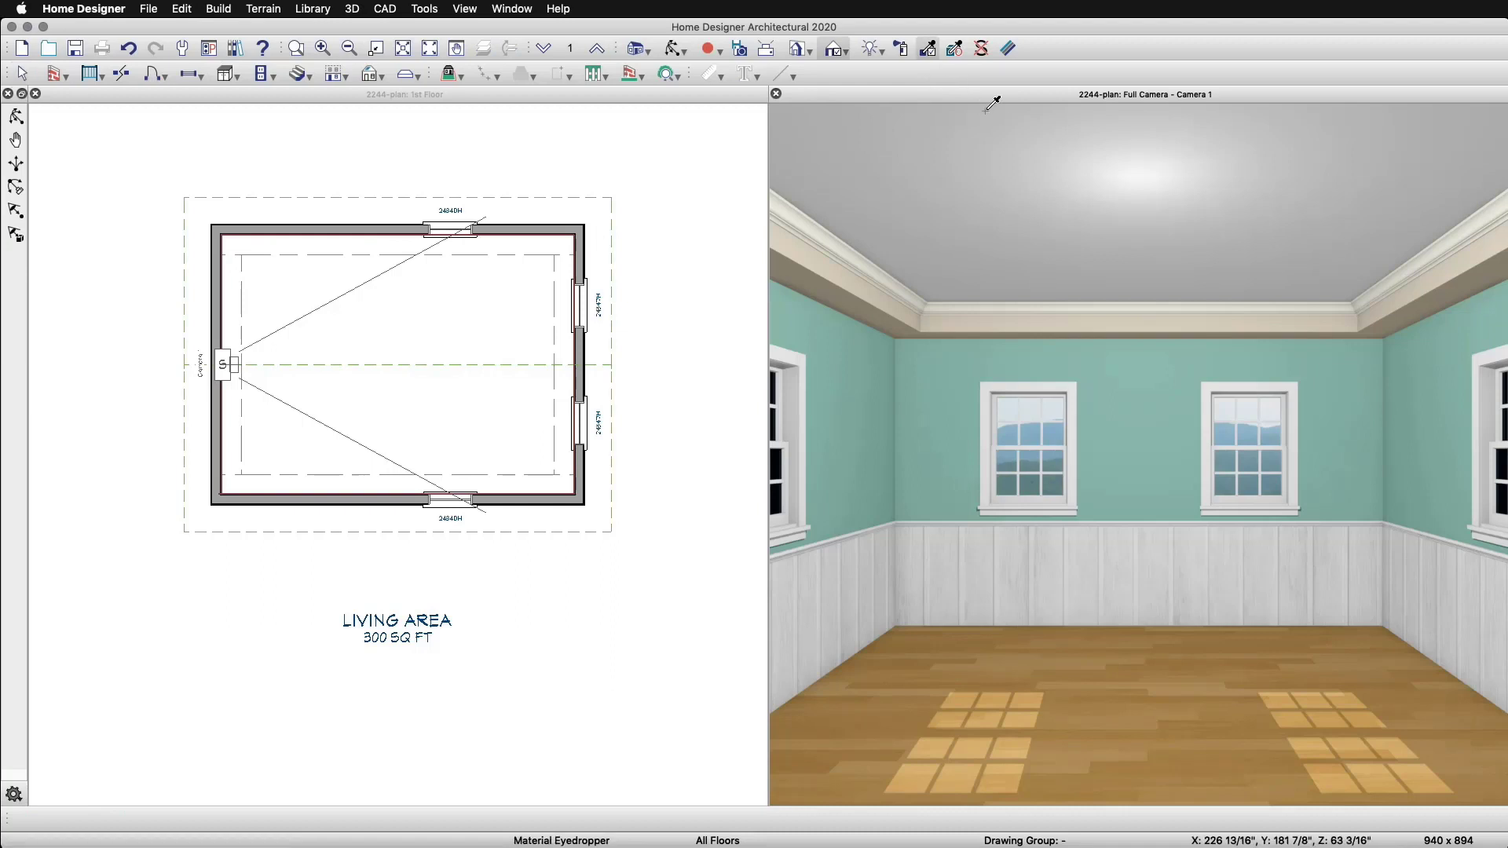
pyautogui.click(1123, 376)
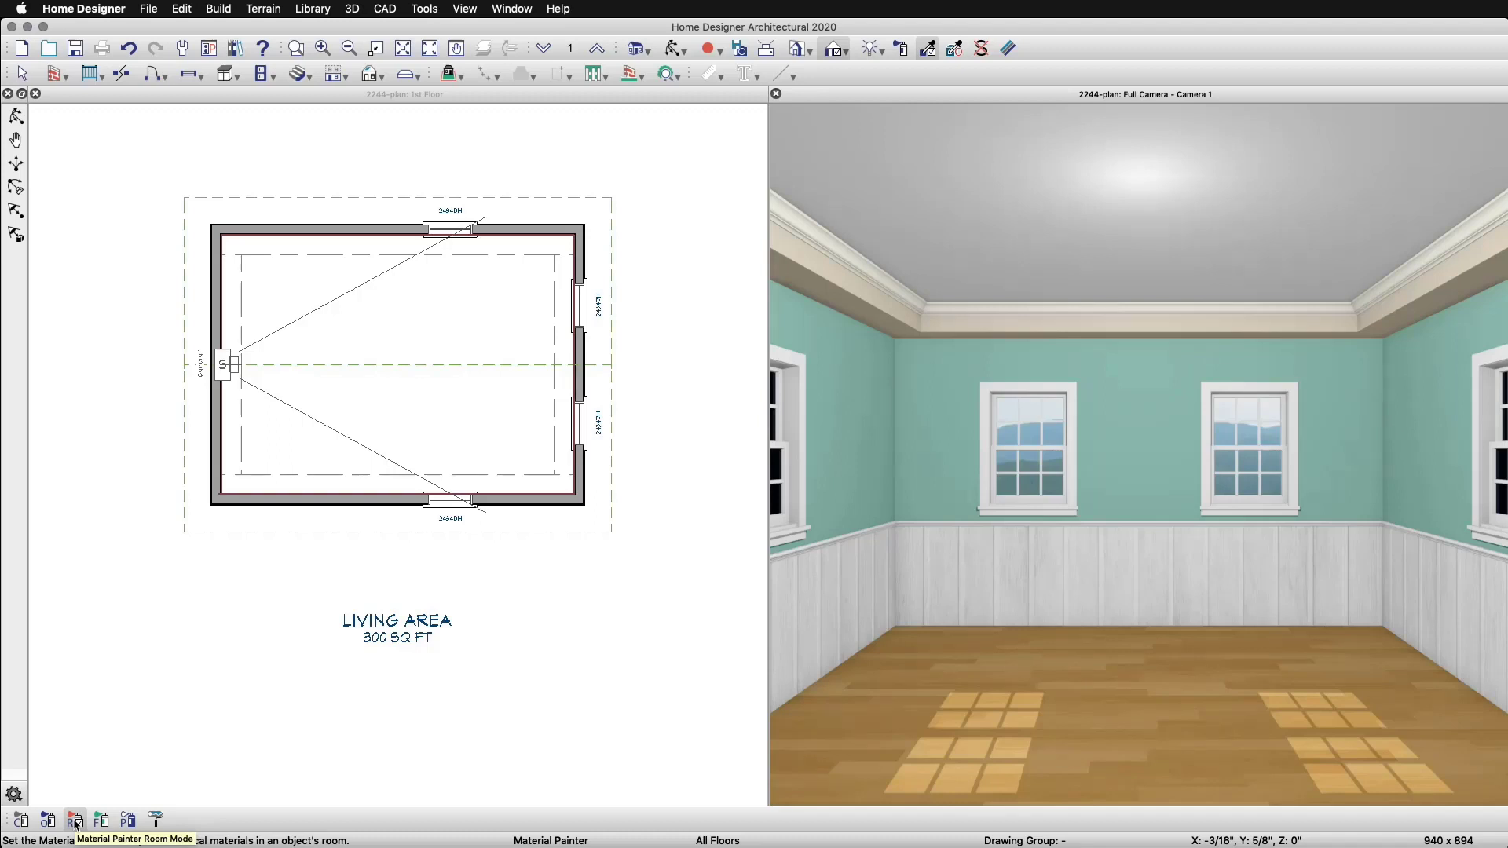
pyautogui.click(76, 821)
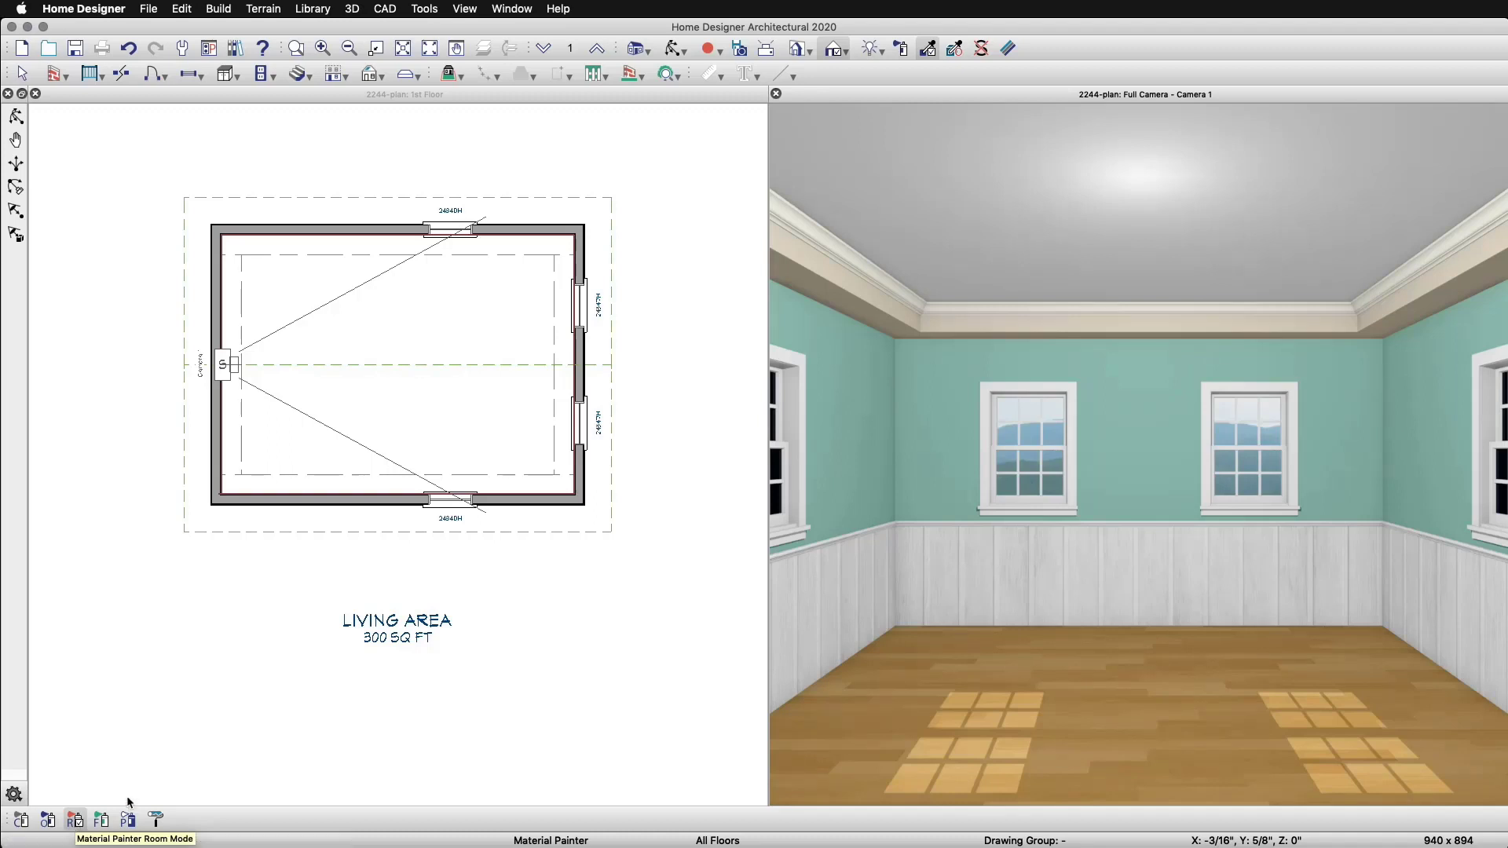
pyautogui.click(1001, 341)
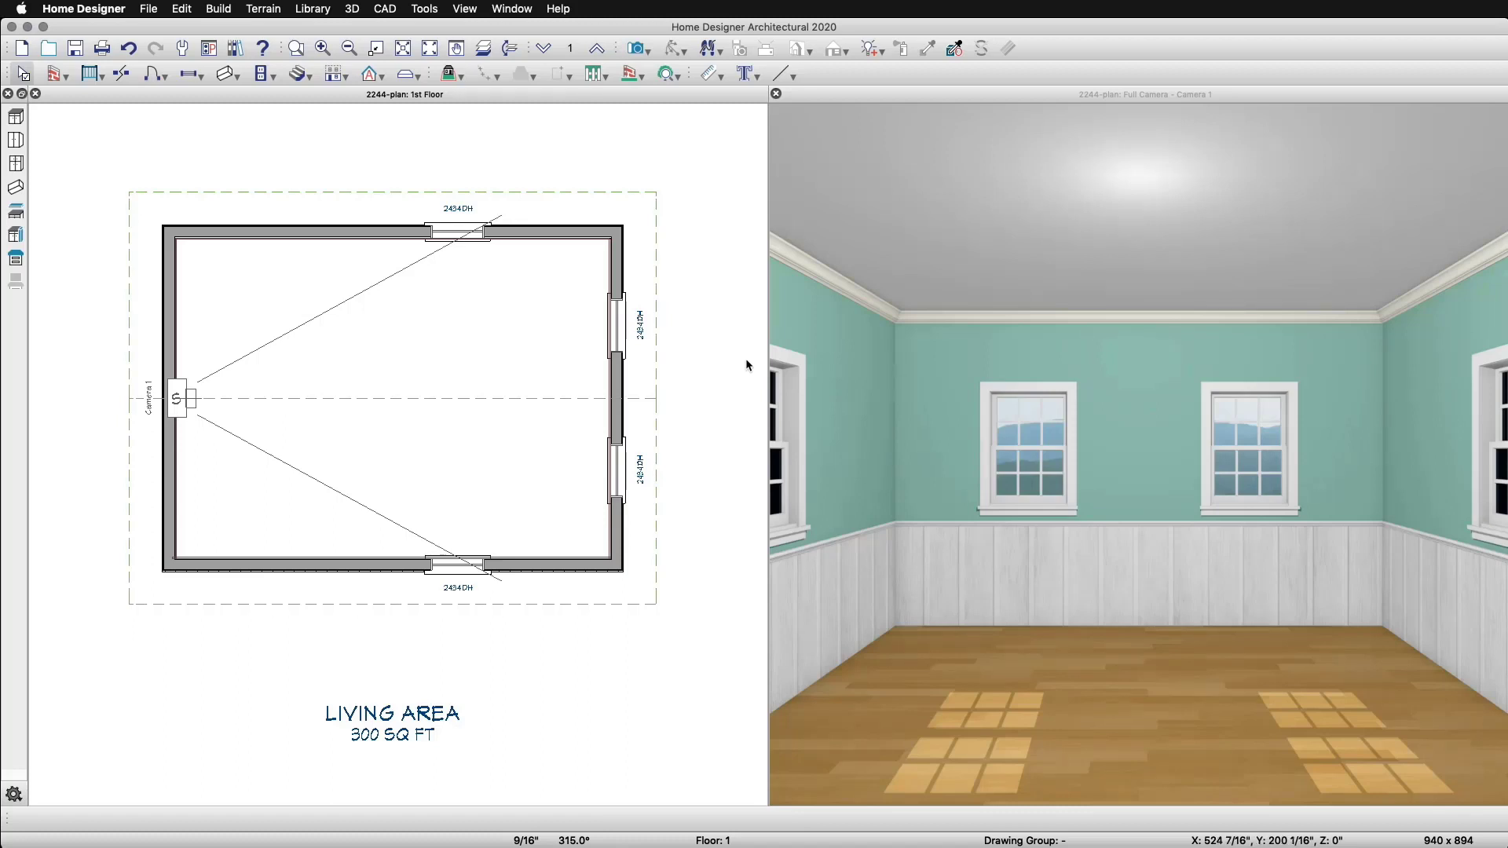
# Set the living room's ceiling height to 114 inches in its Structure settings
pyautogui.click(492, 296)
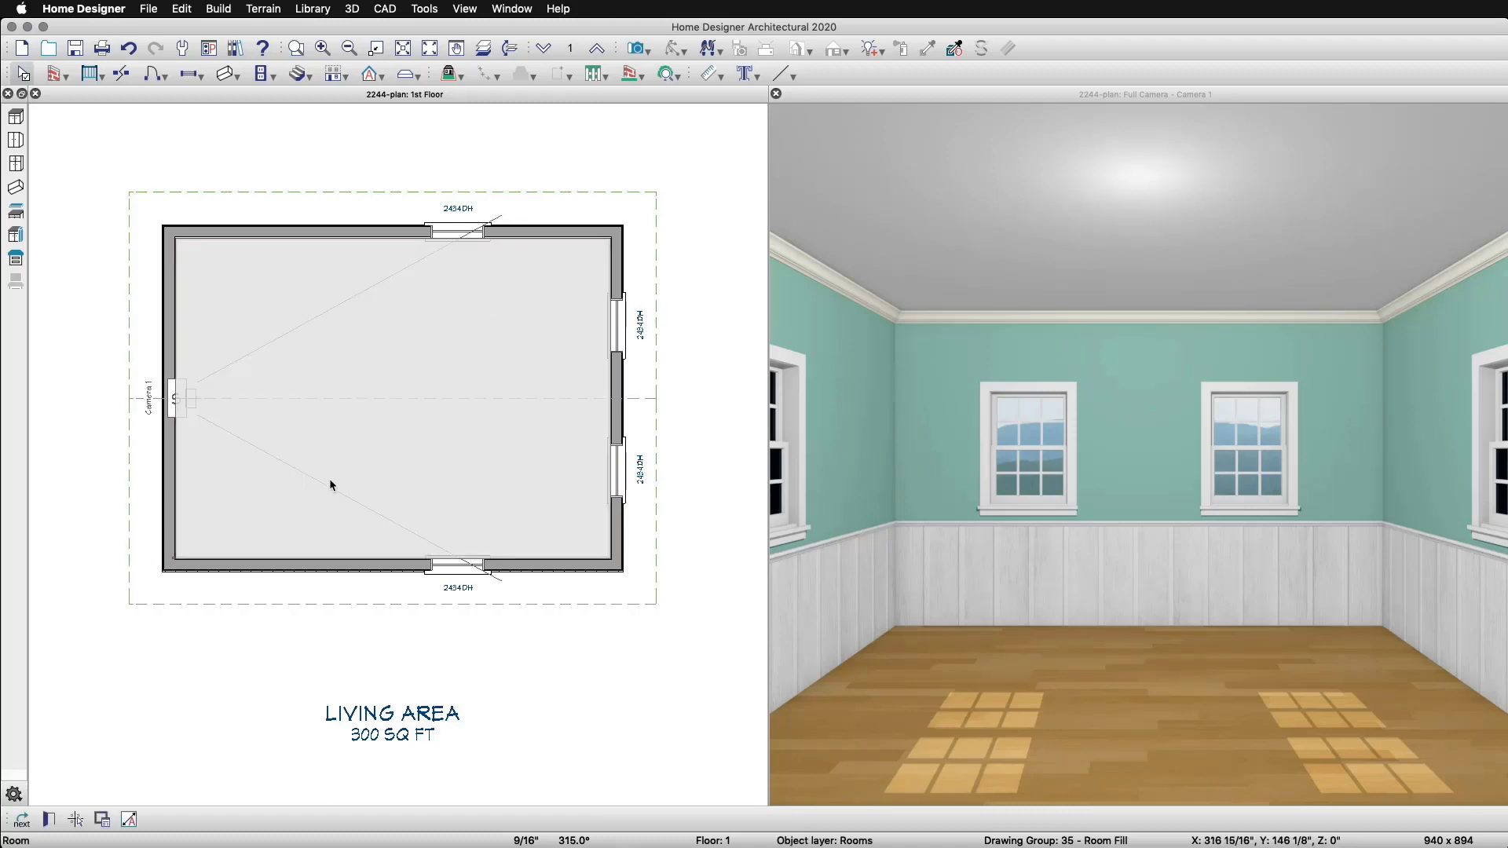
pyautogui.click(47, 819)
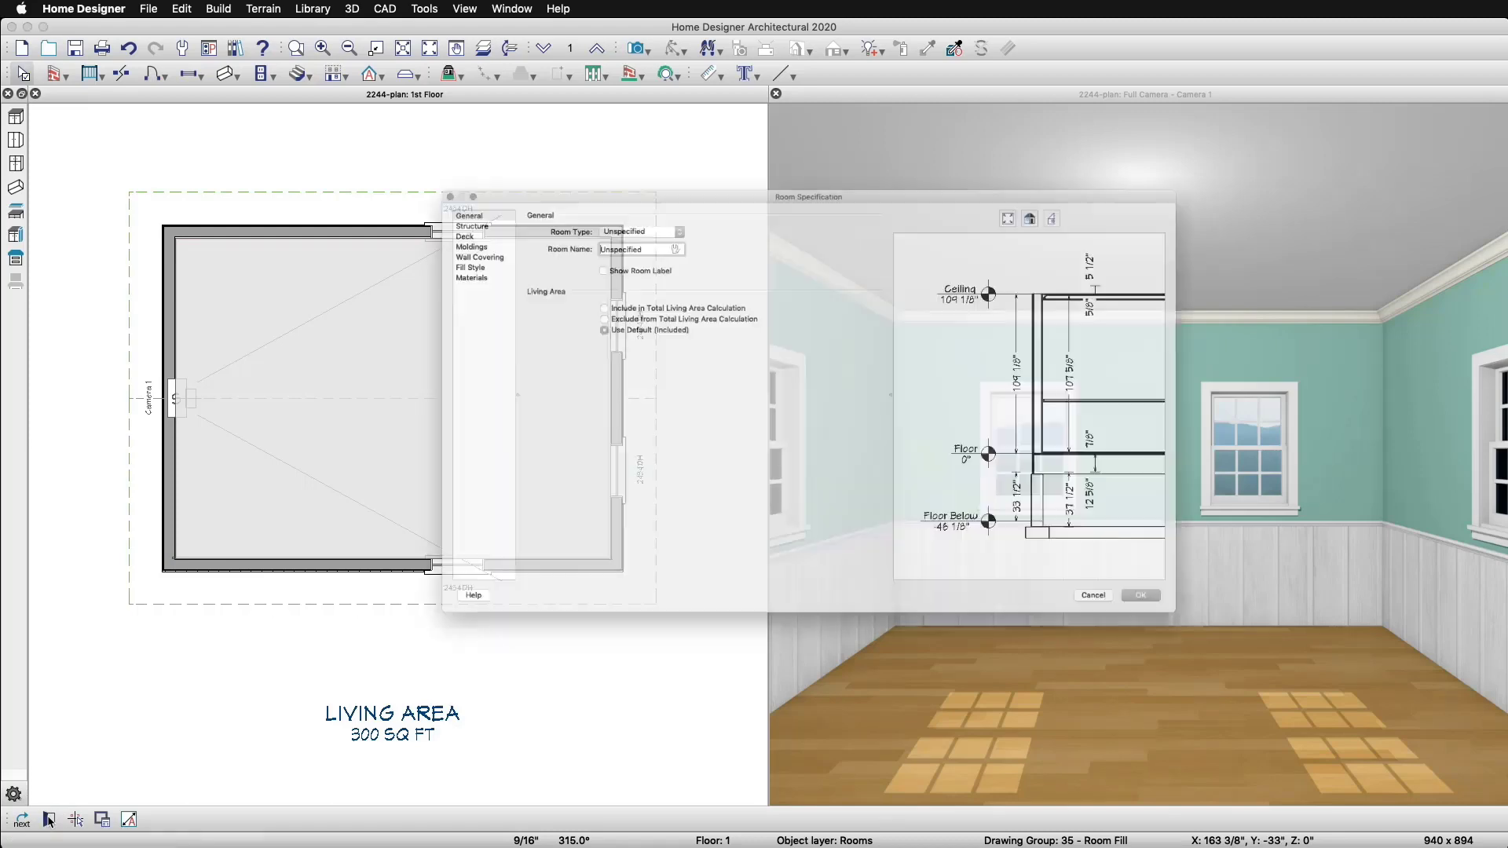
pyautogui.click(349, 161)
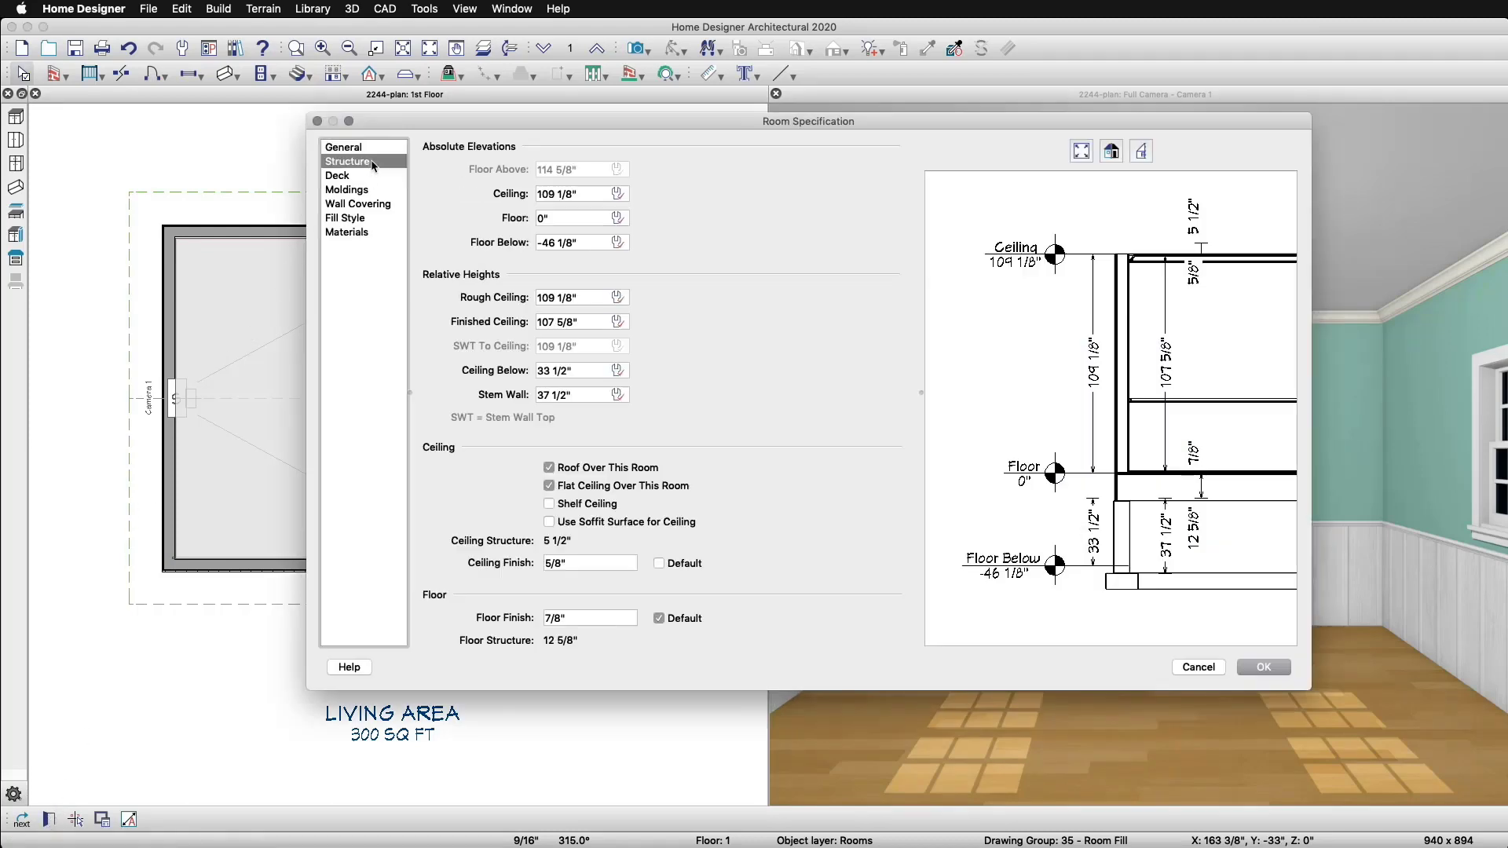
pyautogui.click(578, 193)
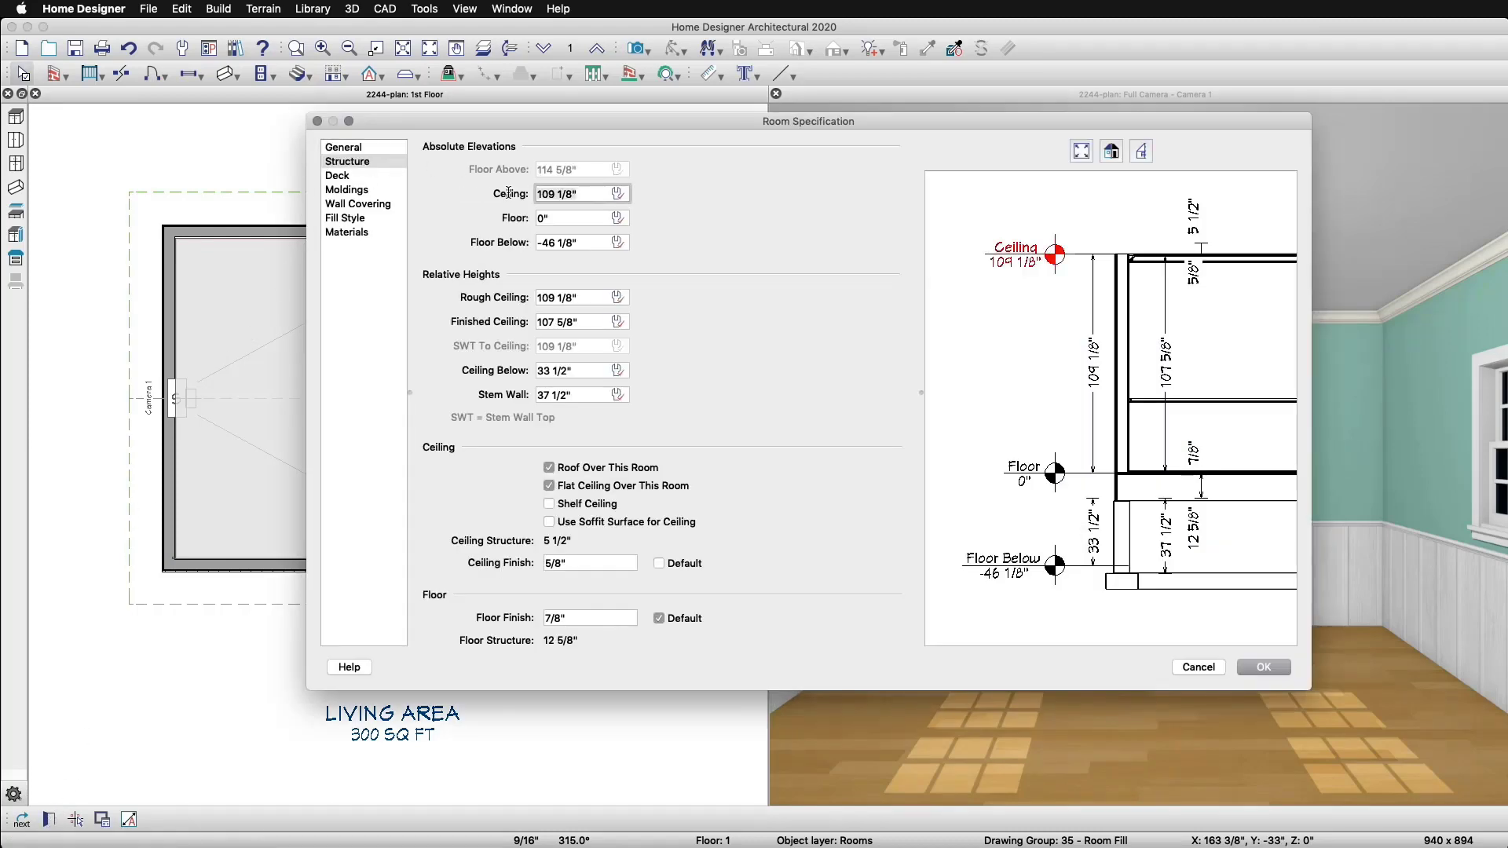
pyautogui.write('114')
pyautogui.press('Tab')
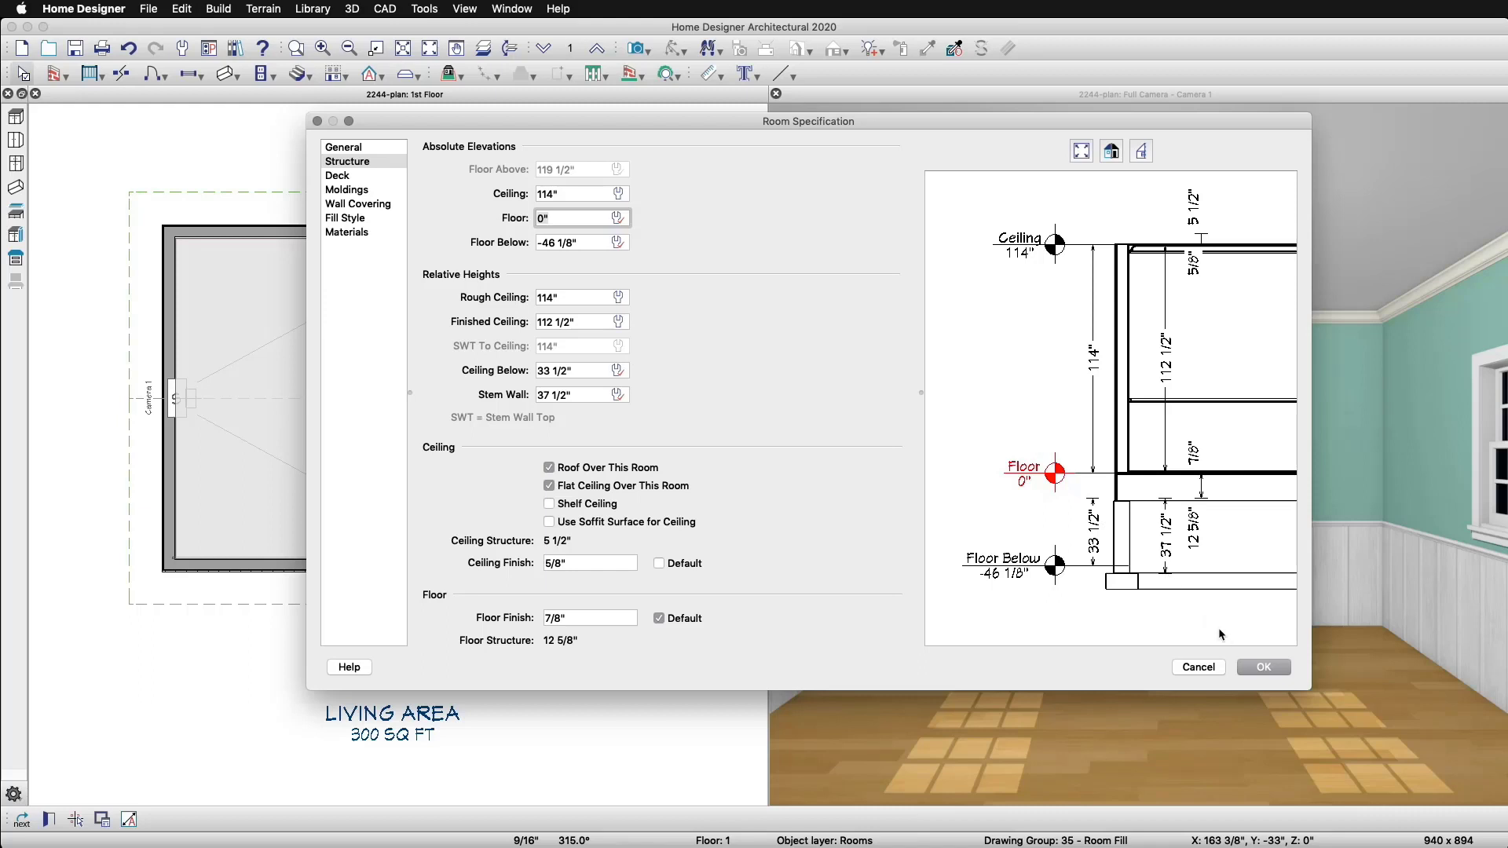
pyautogui.click(1262, 666)
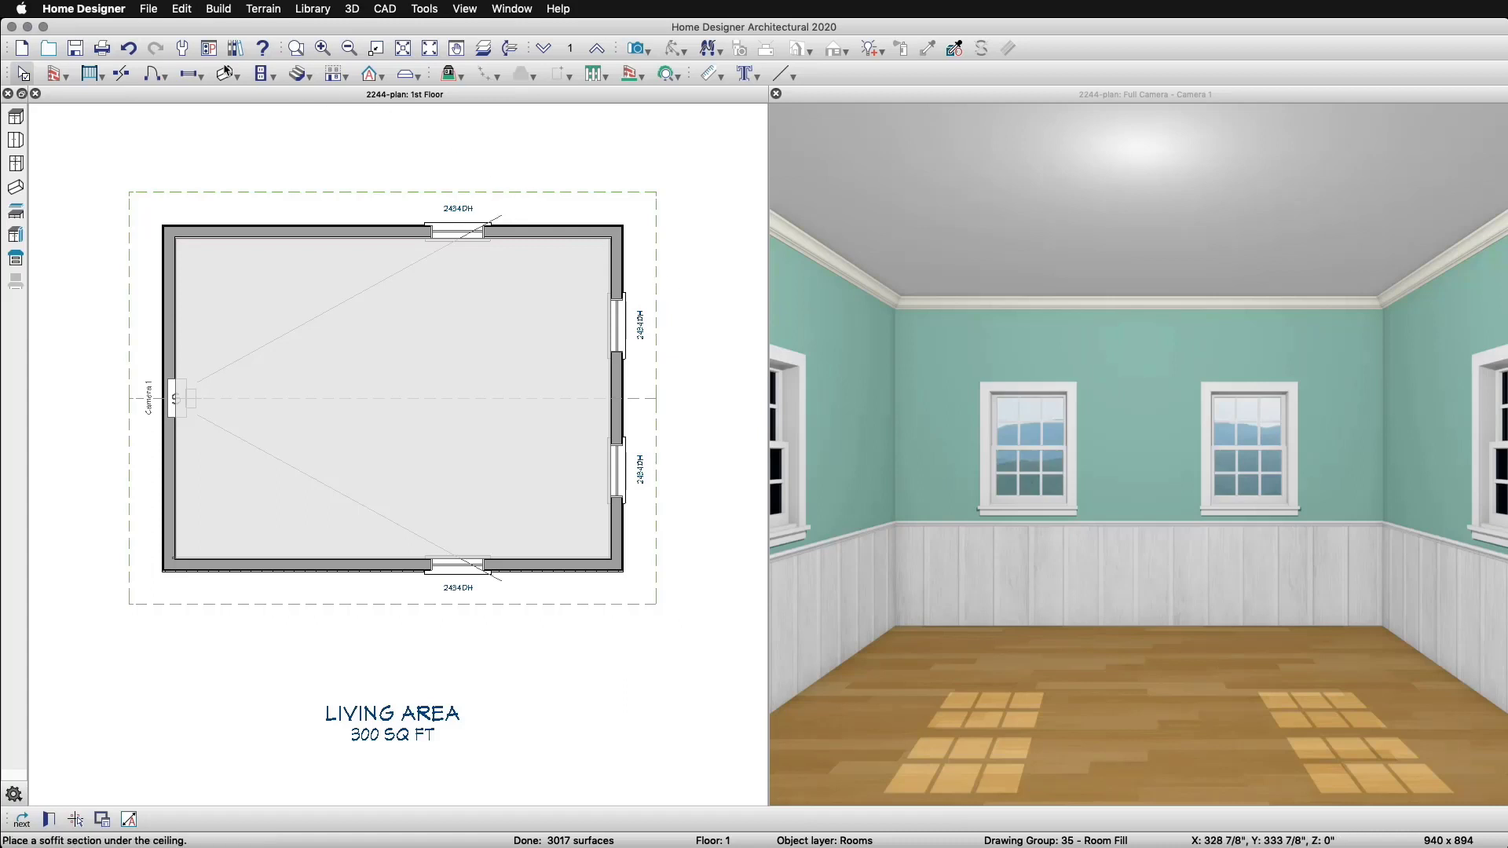
# Give the Soffit defaults 3 1/2" height, 3 1/2" depth and 112 1/2" floor-to-top
pyautogui.click(185, 49)
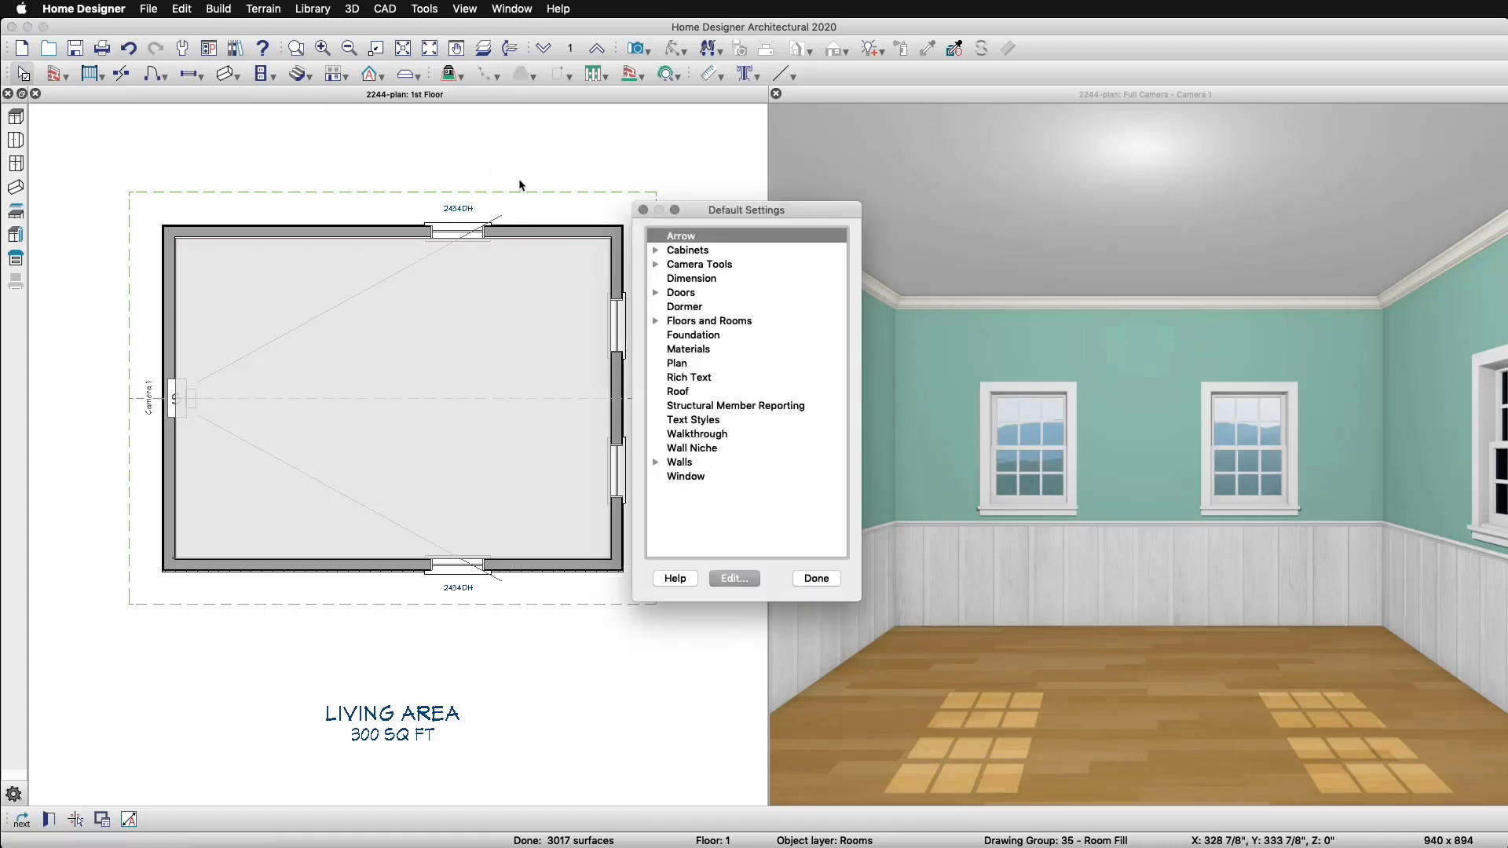
pyautogui.click(656, 251)
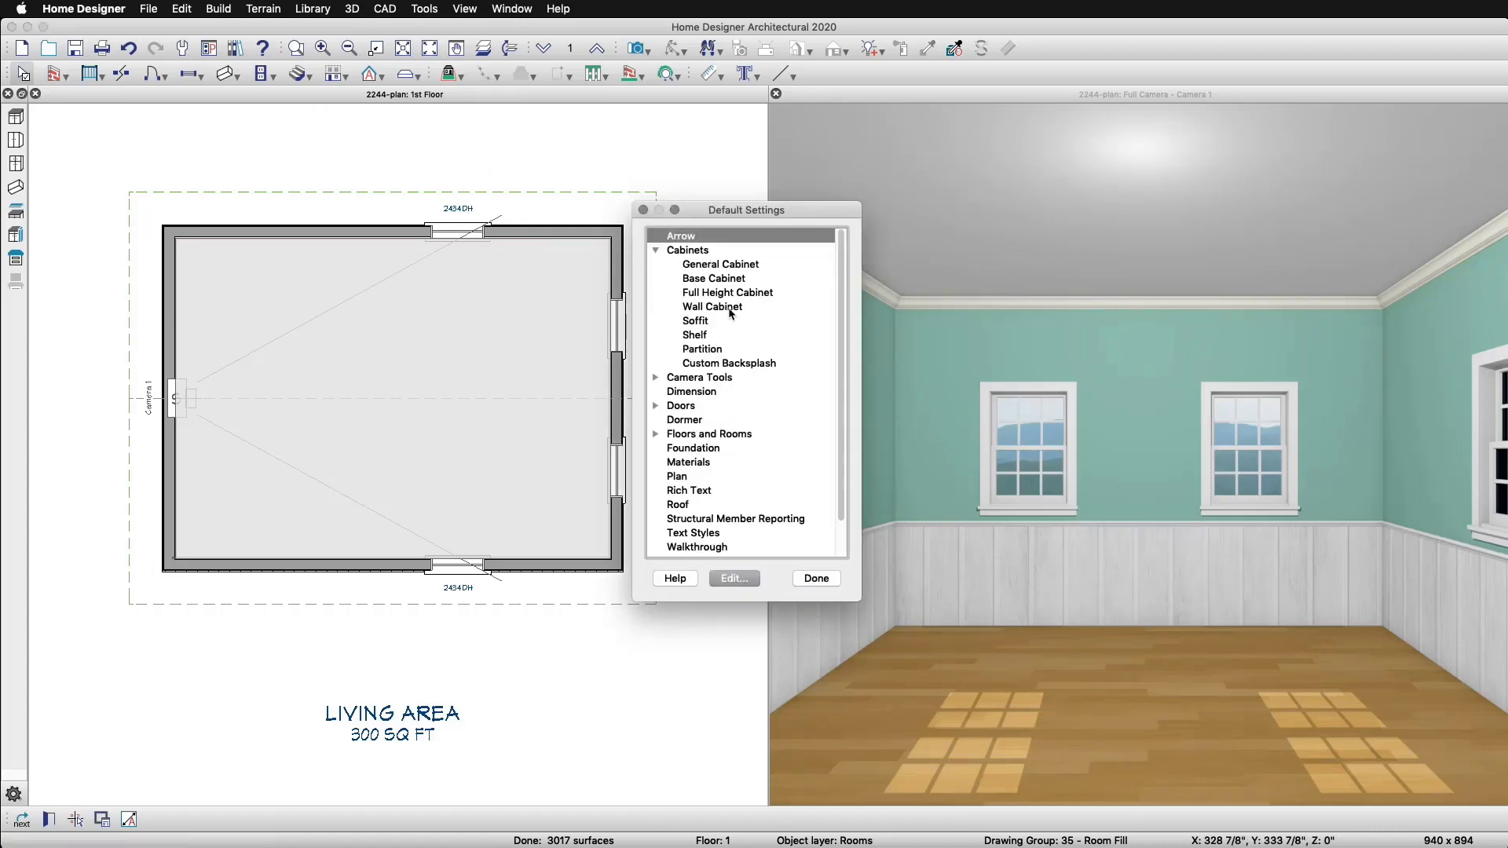
pyautogui.click(703, 321)
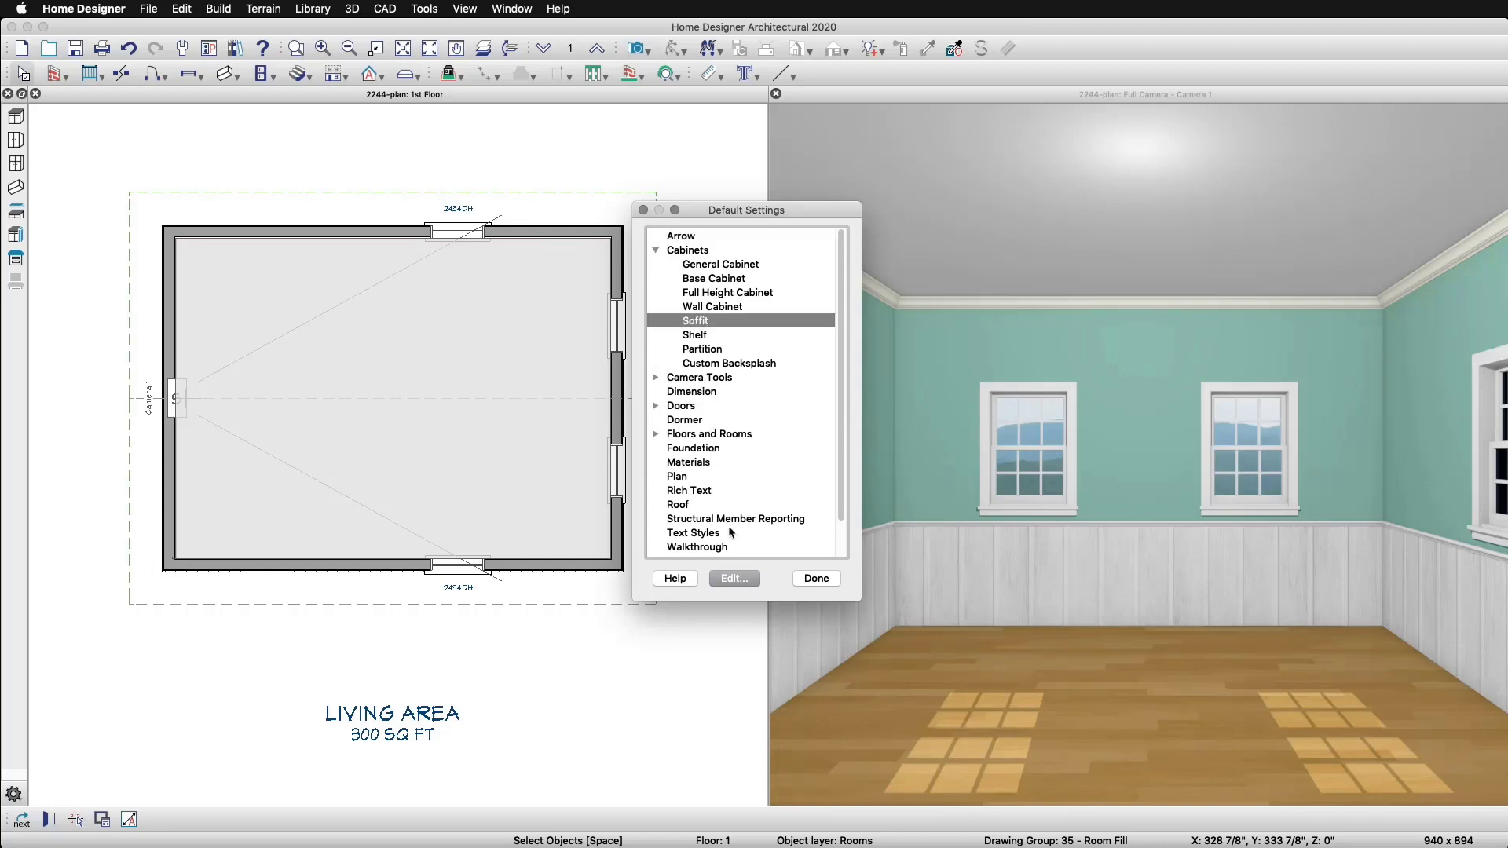
pyautogui.click(733, 577)
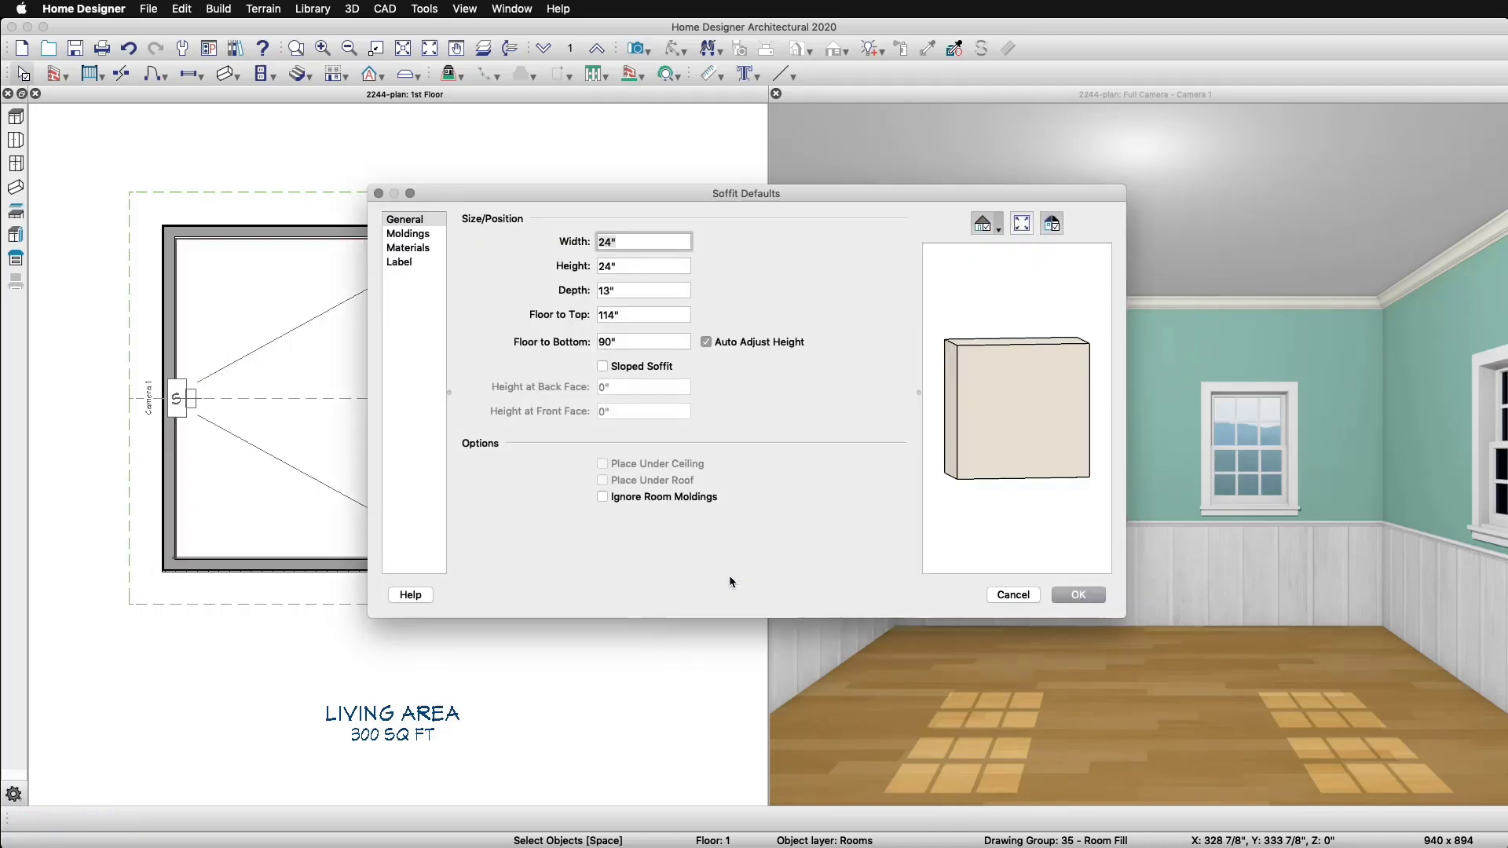
pyautogui.doubleClick(642, 265)
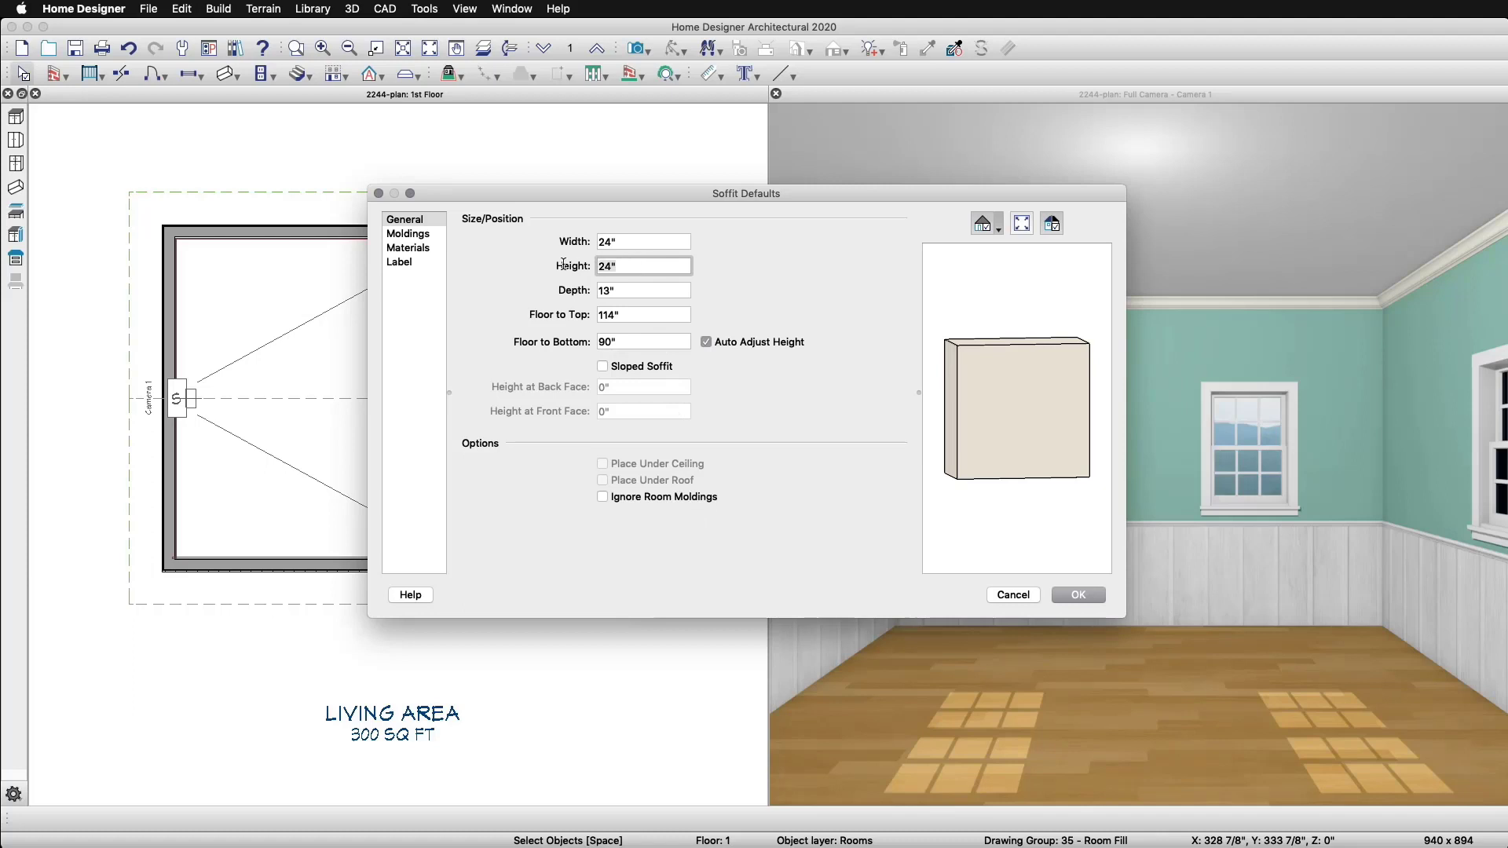
pyautogui.write('3.5')
pyautogui.press('Tab')
pyautogui.write('3.5')
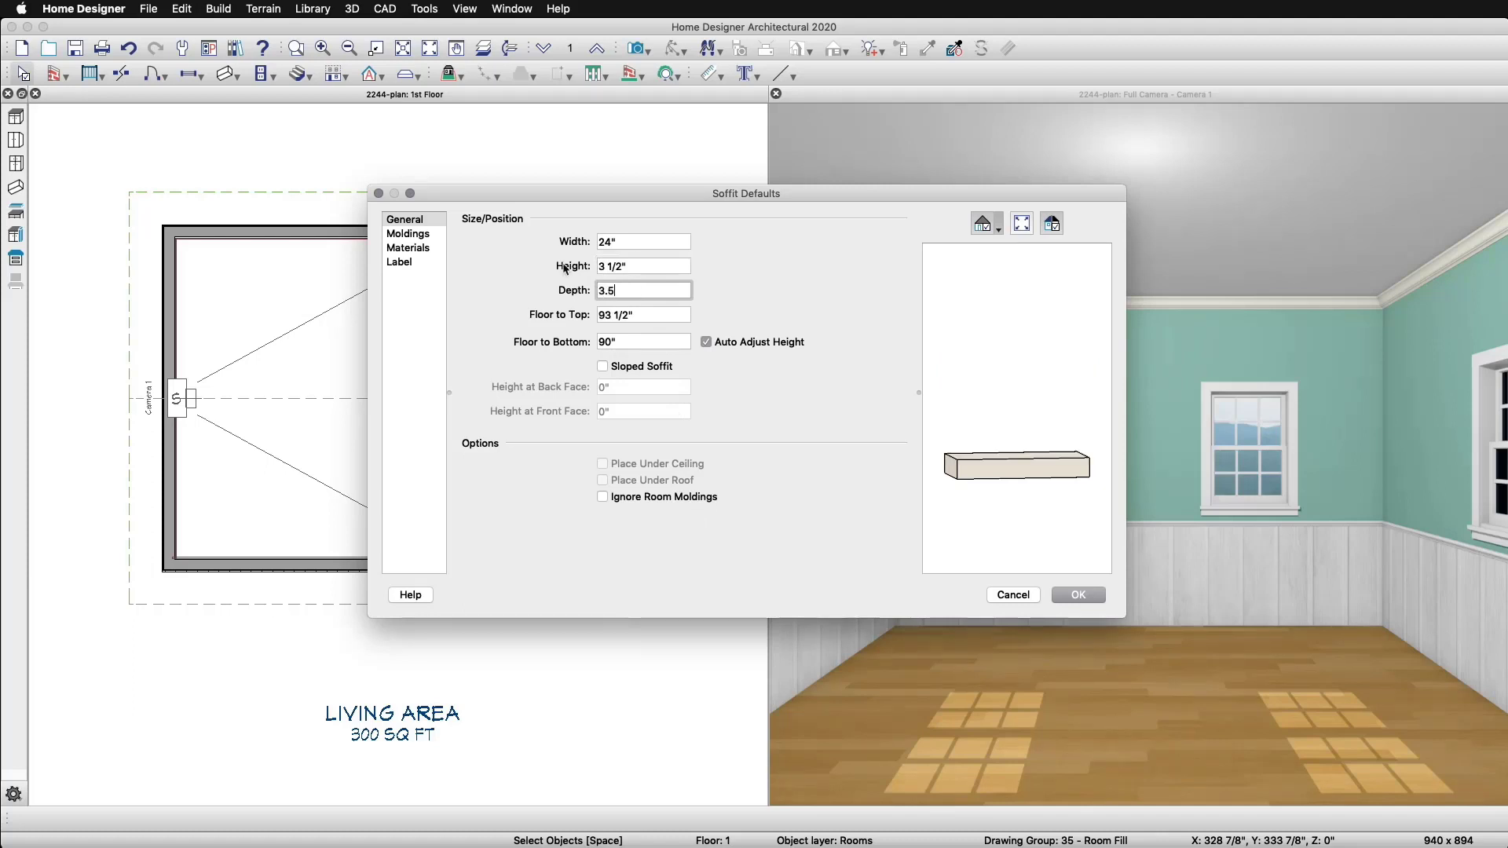
pyautogui.press('Tab')
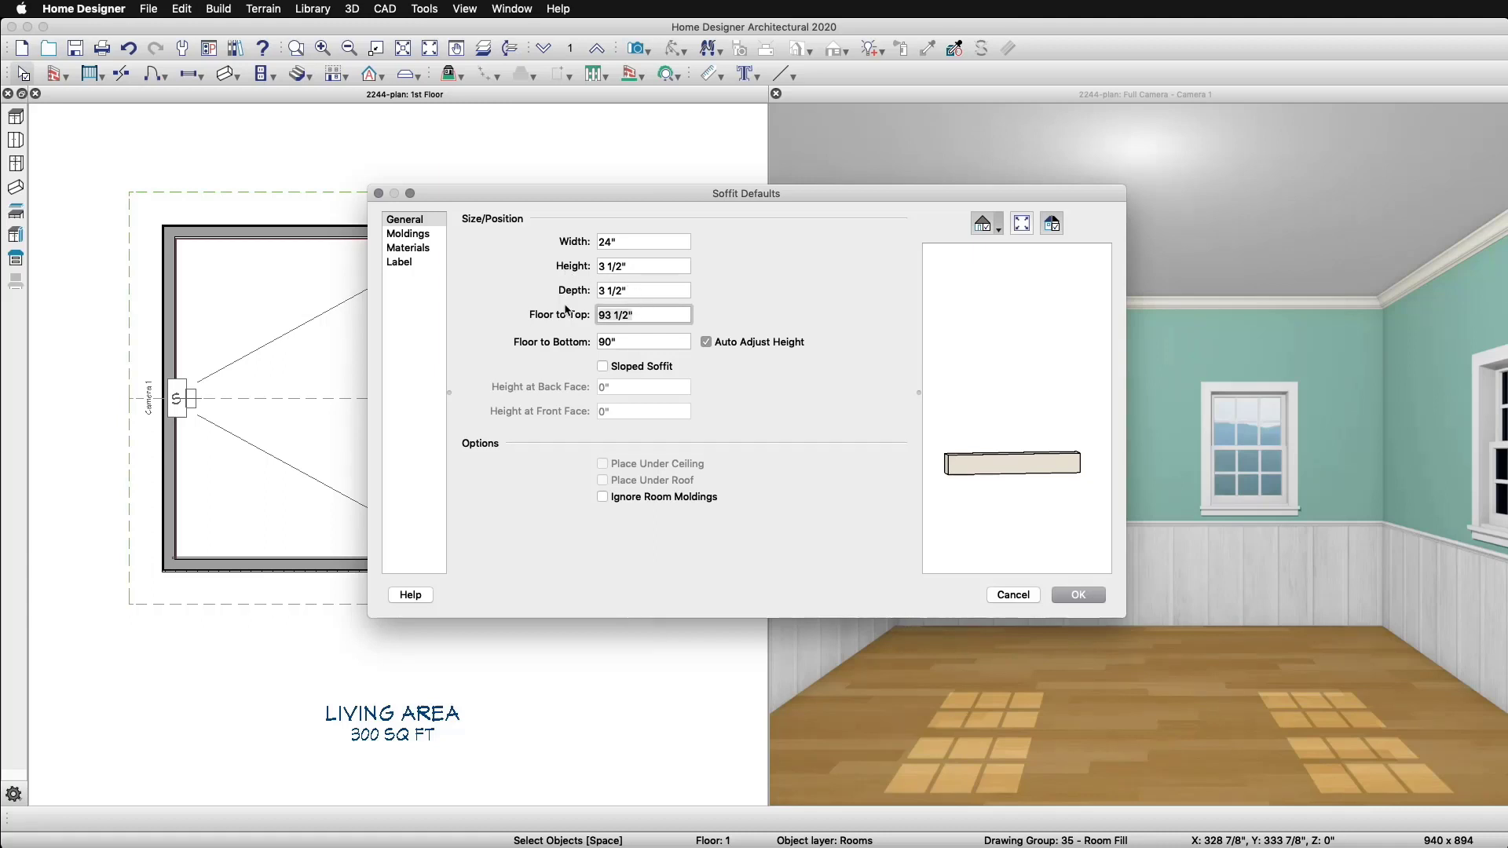
pyautogui.write('112')
pyautogui.press('Tab')
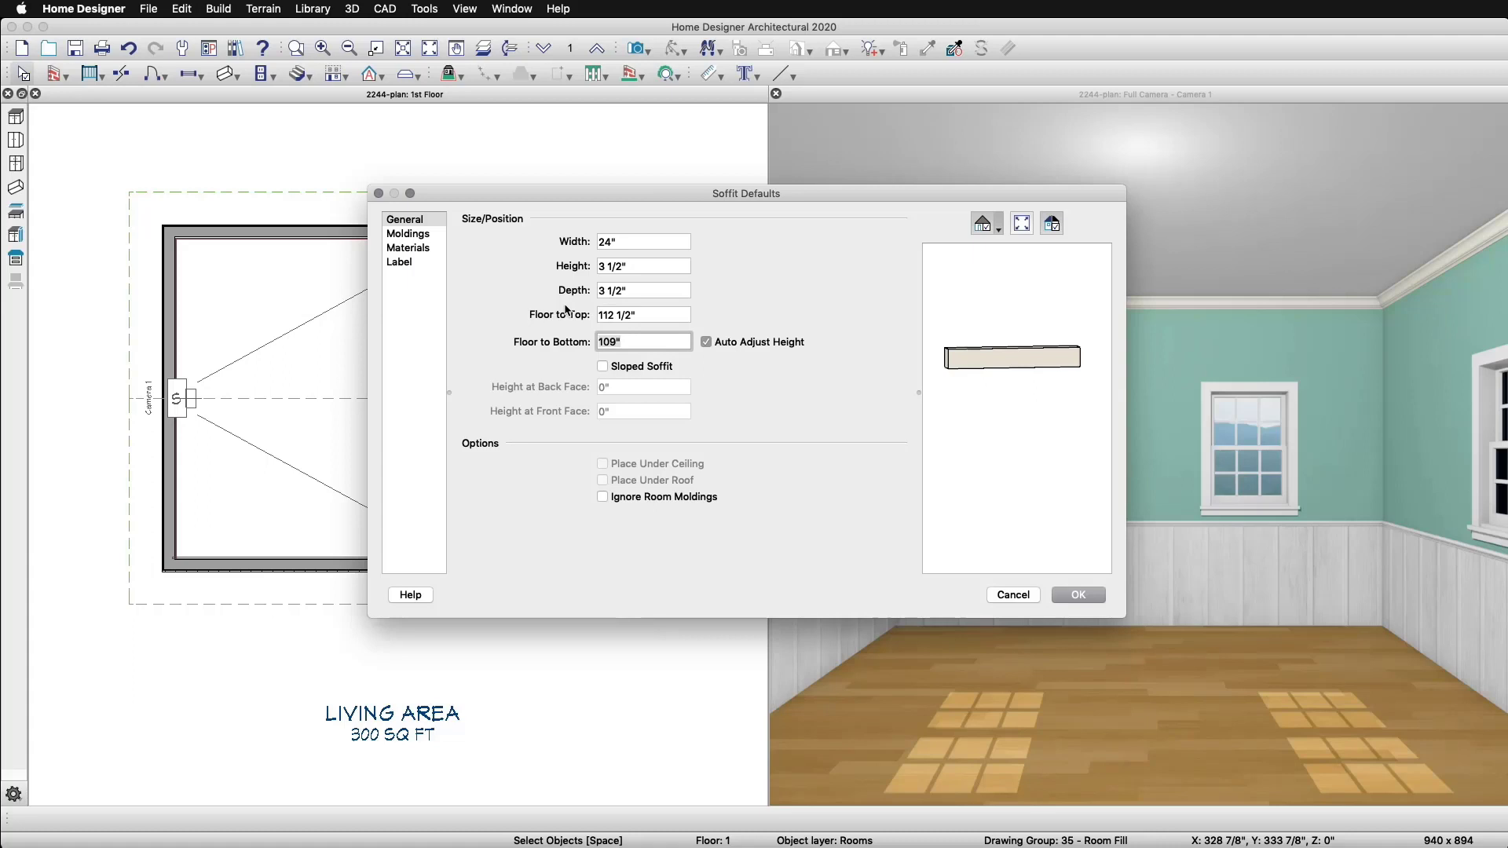
# Replace the default soffit's Drywall material with Color - White and close the defaults dialogs
pyautogui.click(408, 248)
pyautogui.click(520, 251)
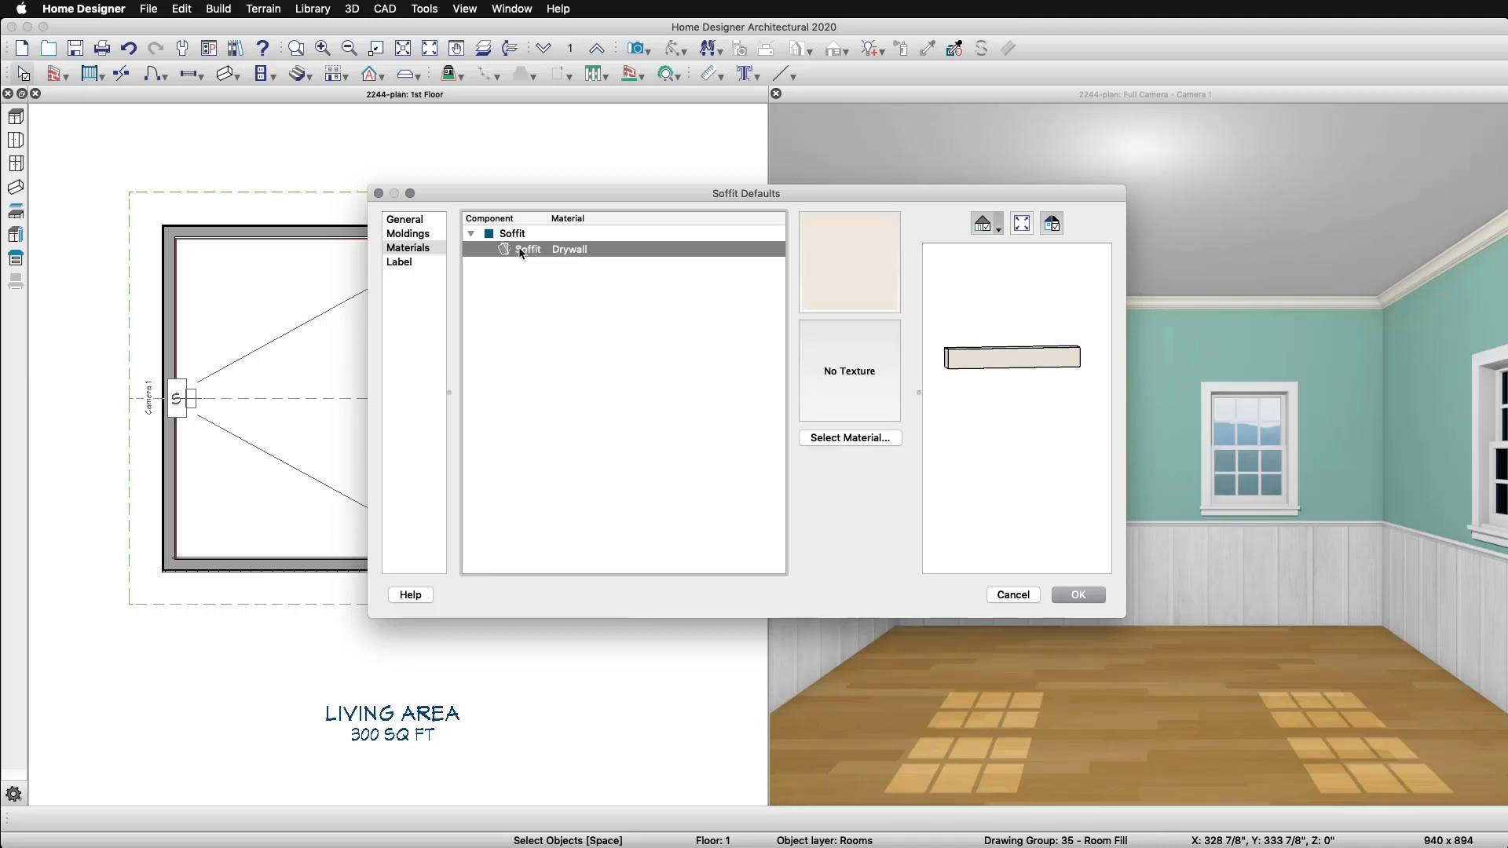
pyautogui.click(849, 436)
pyautogui.write('col')
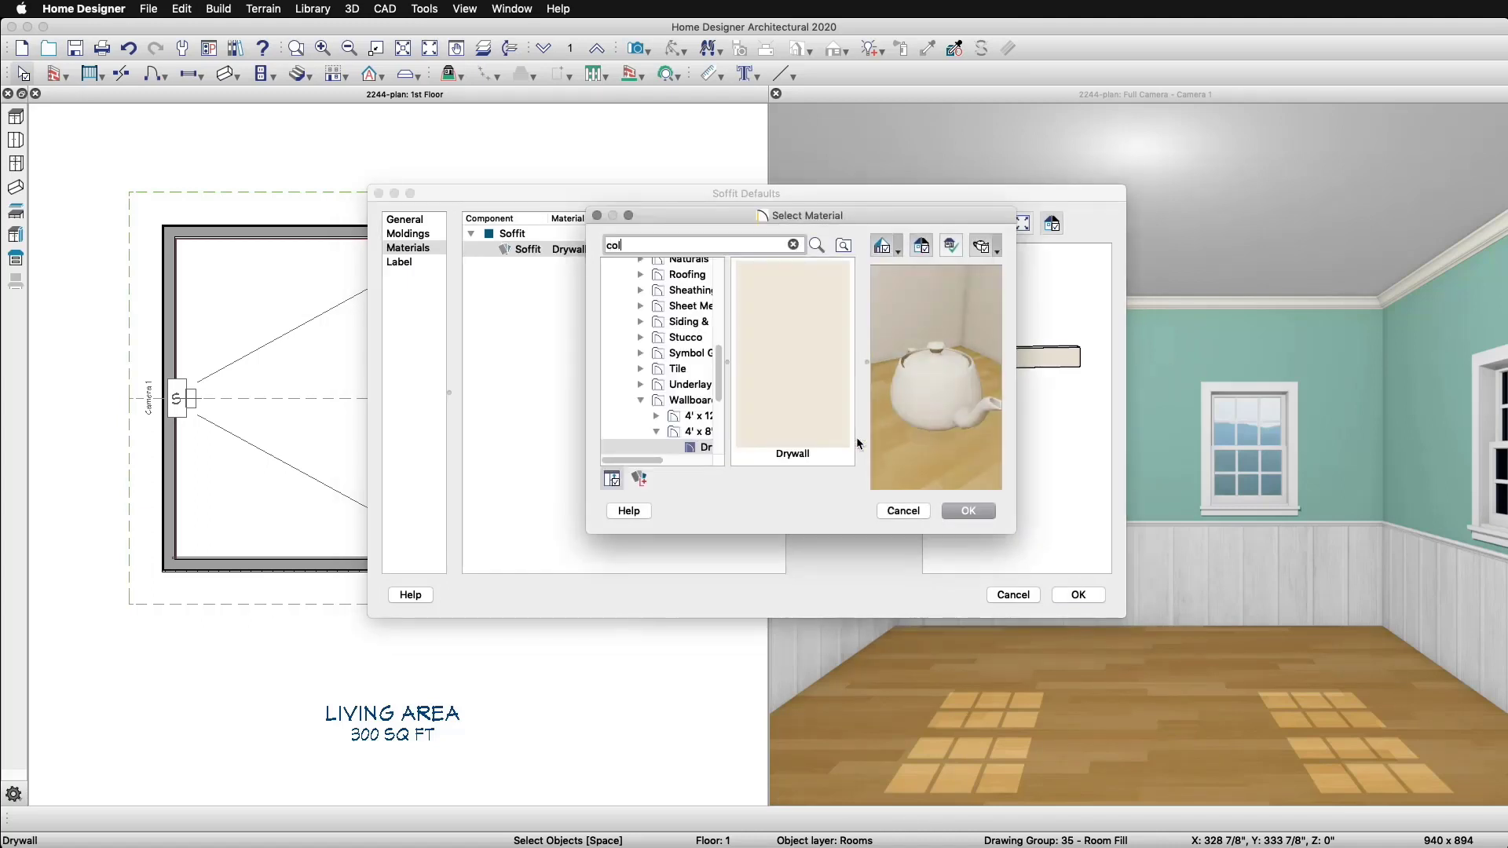
pyautogui.write('orwhite')
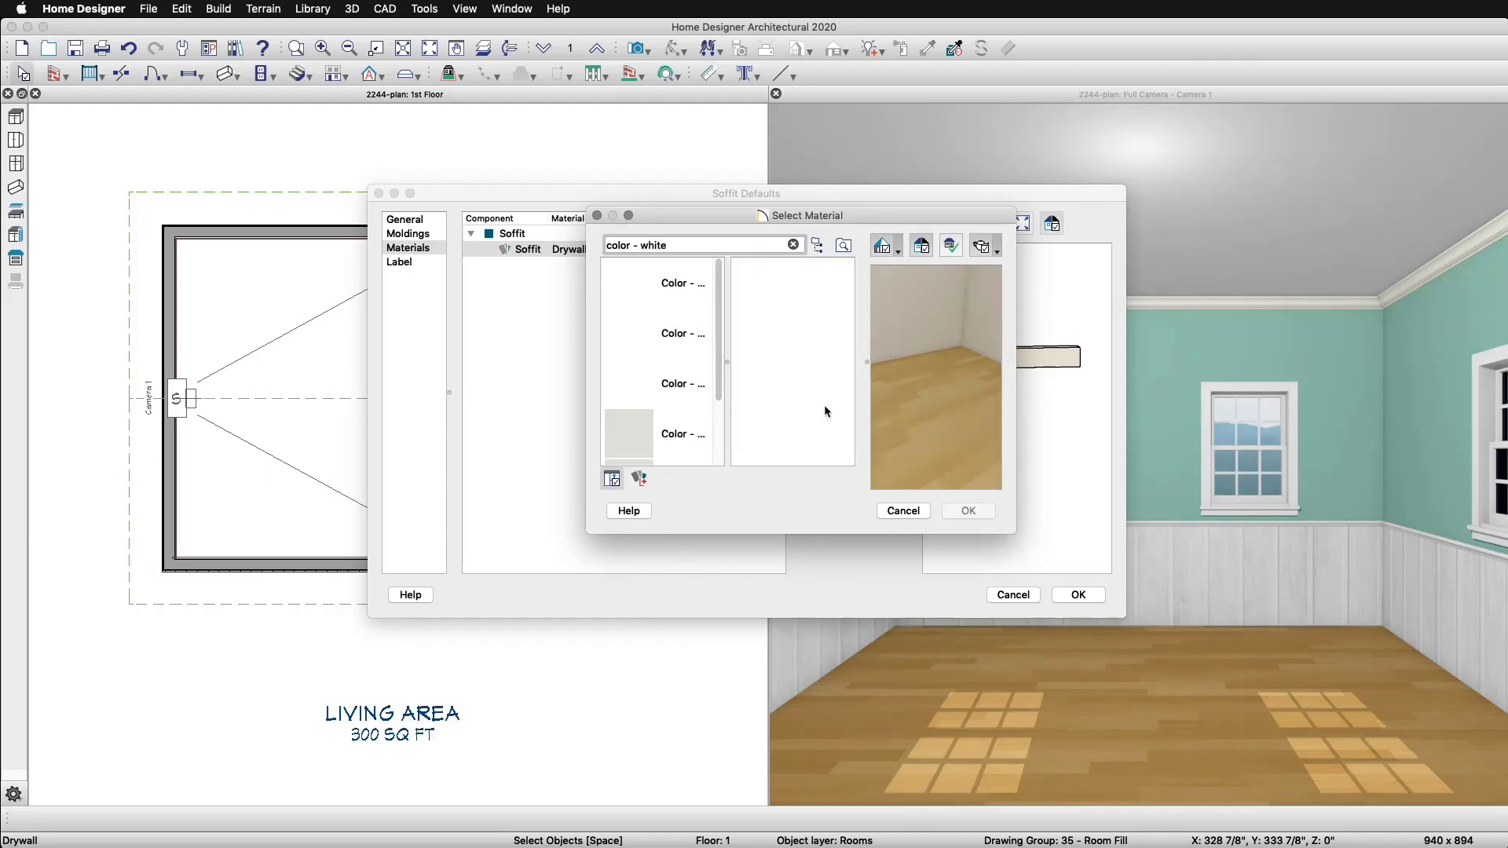
pyautogui.click(683, 285)
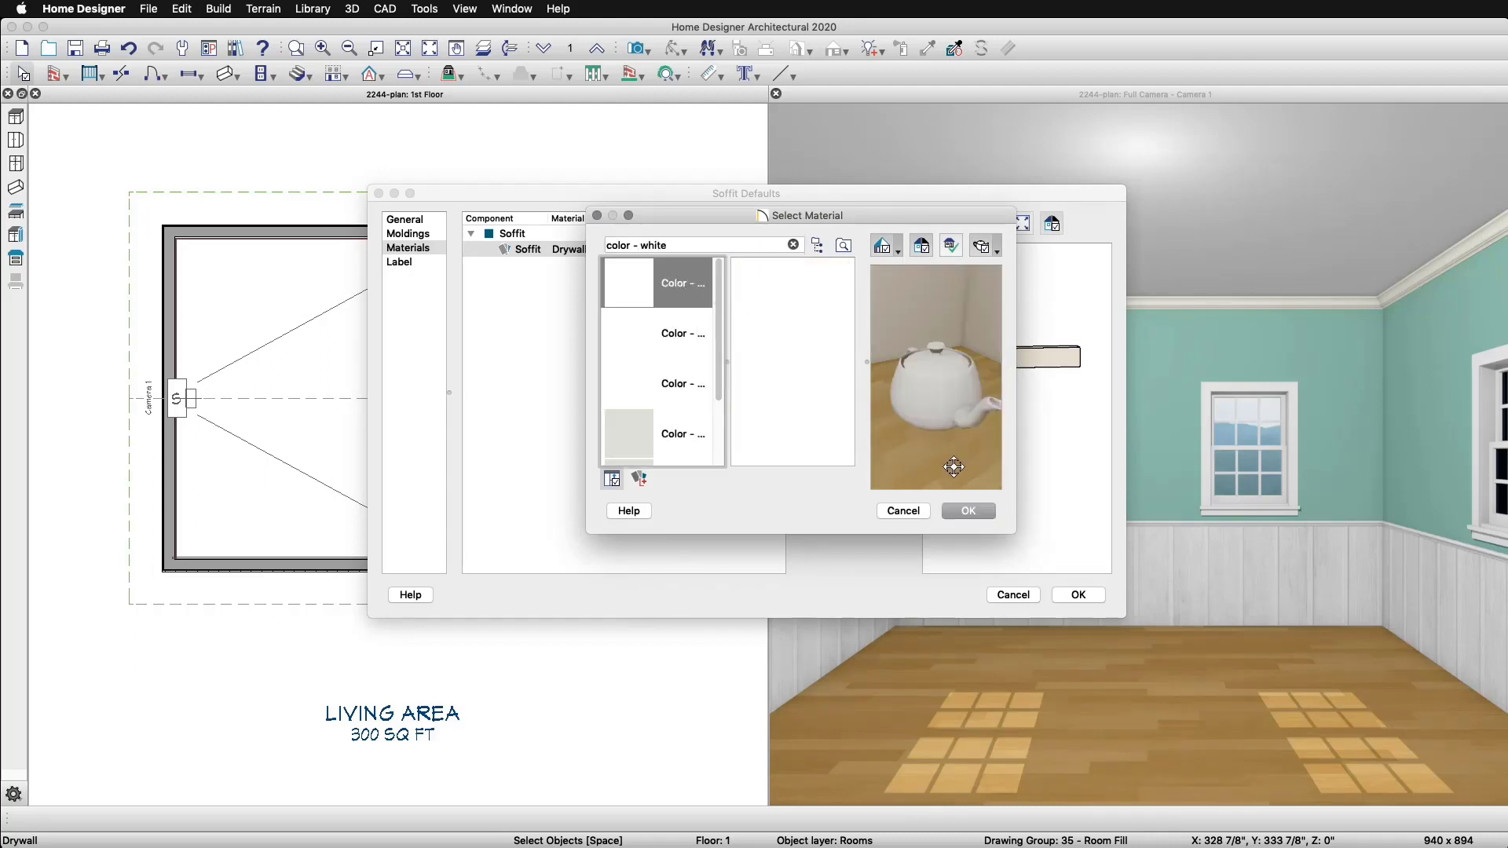
pyautogui.click(973, 511)
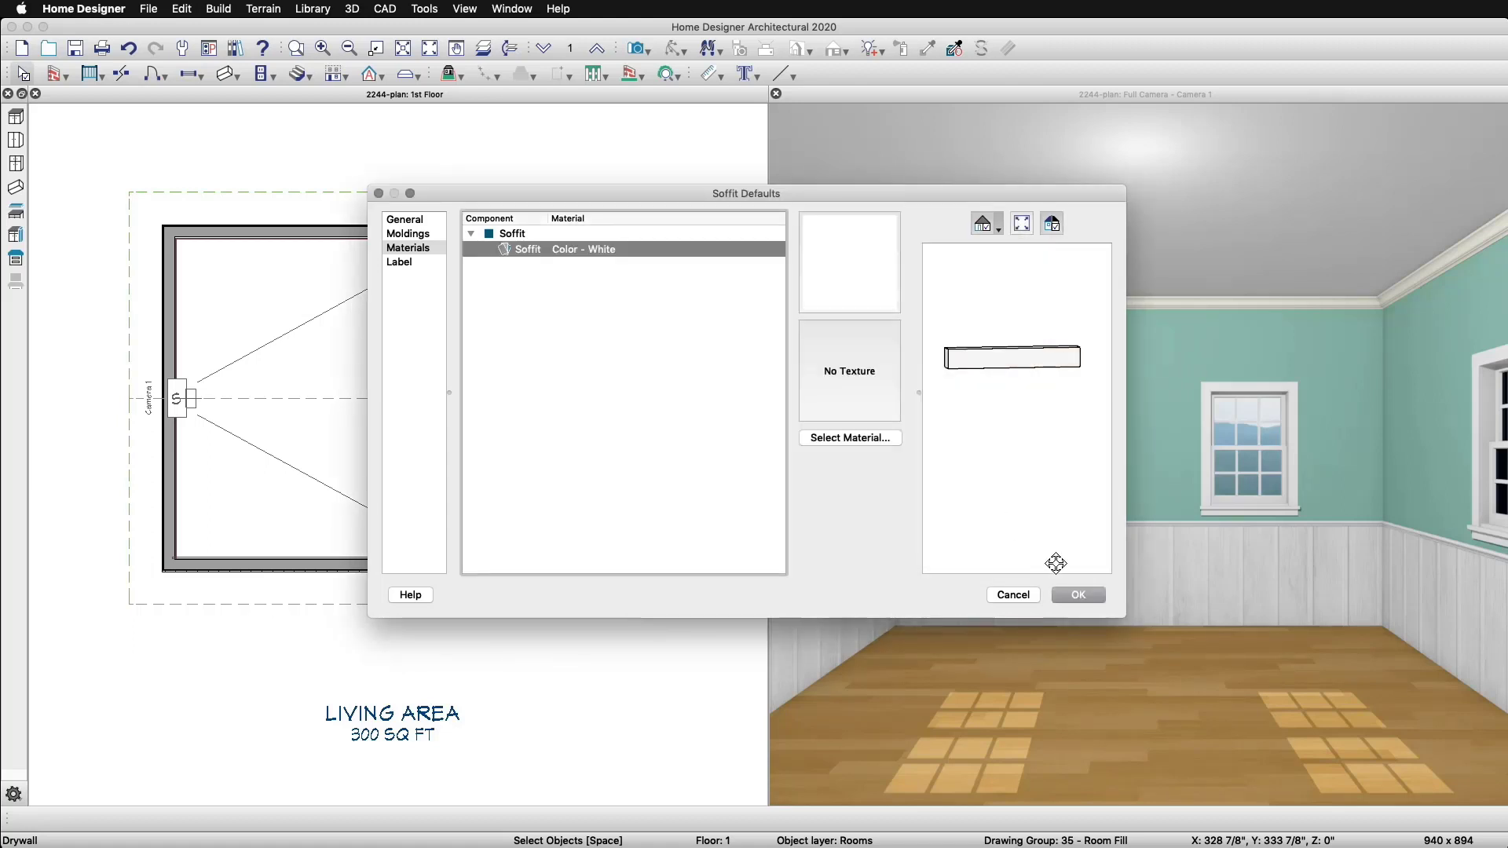
pyautogui.click(1078, 594)
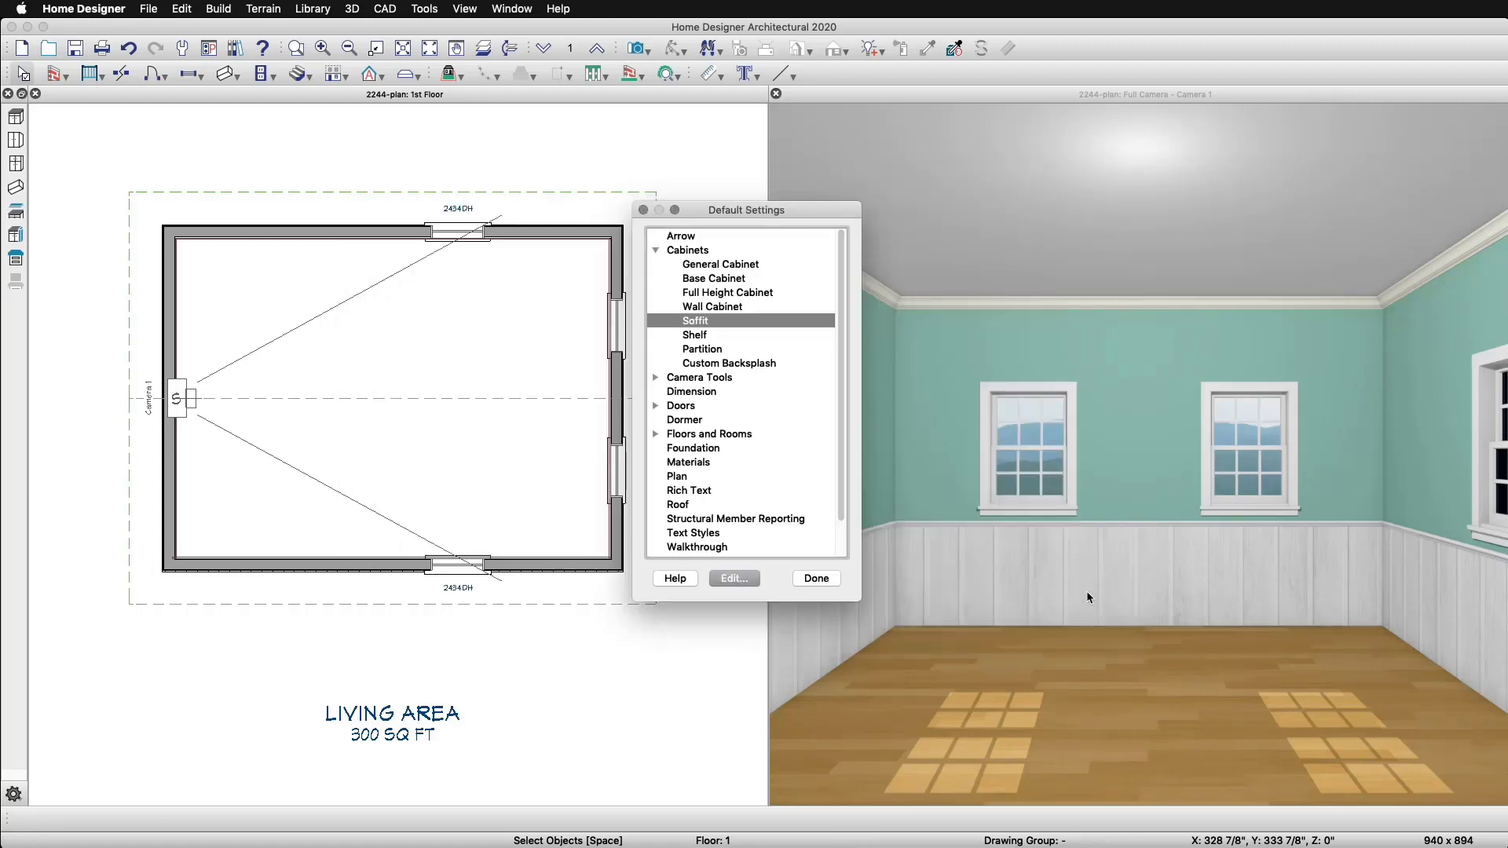
pyautogui.click(819, 579)
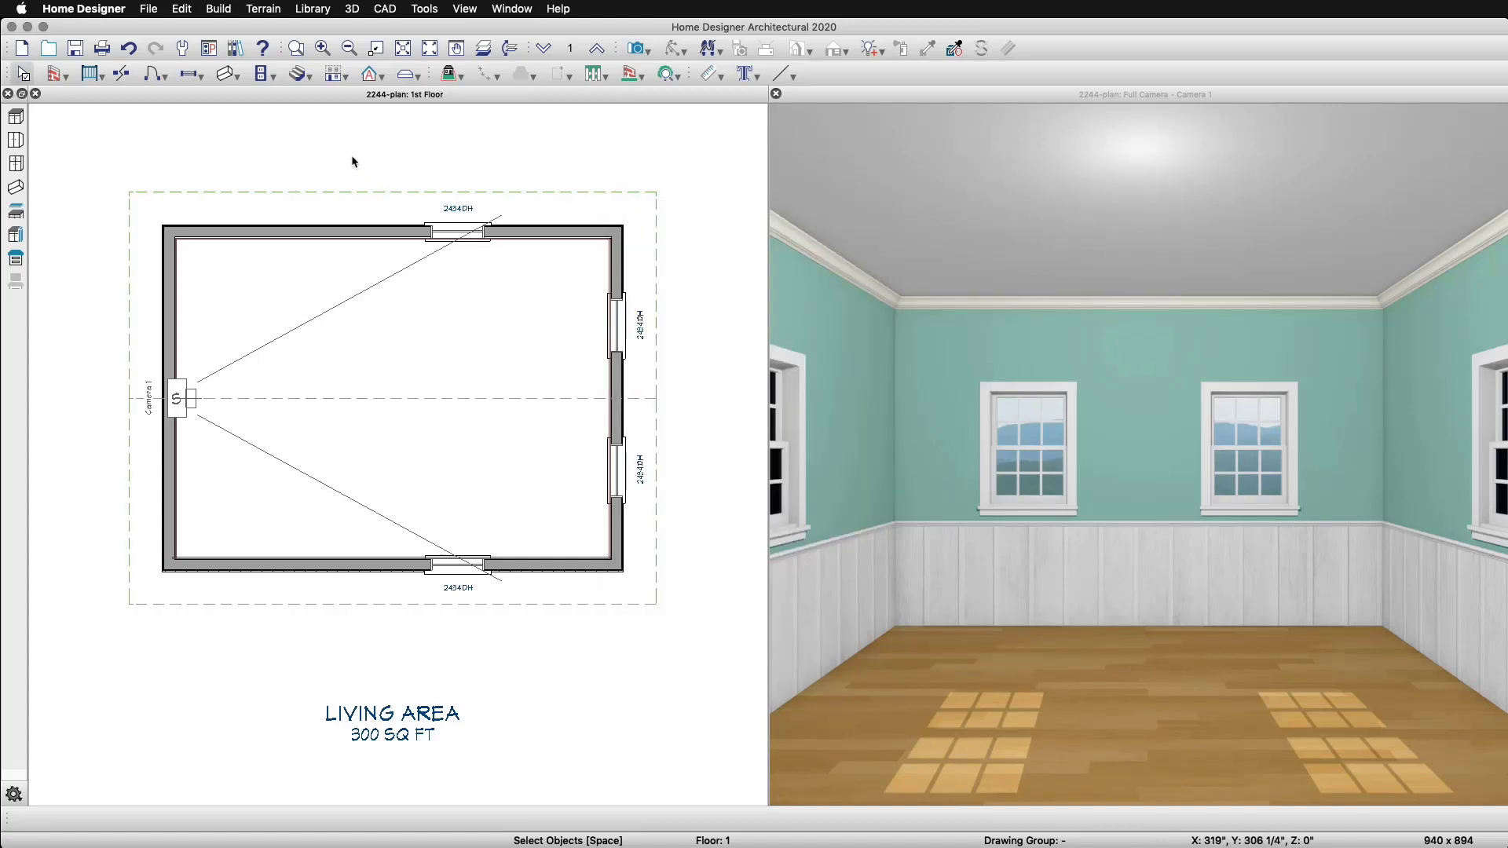
# Place a soffit in the living room and stretch its ends to the east and west walls
pyautogui.click(237, 74)
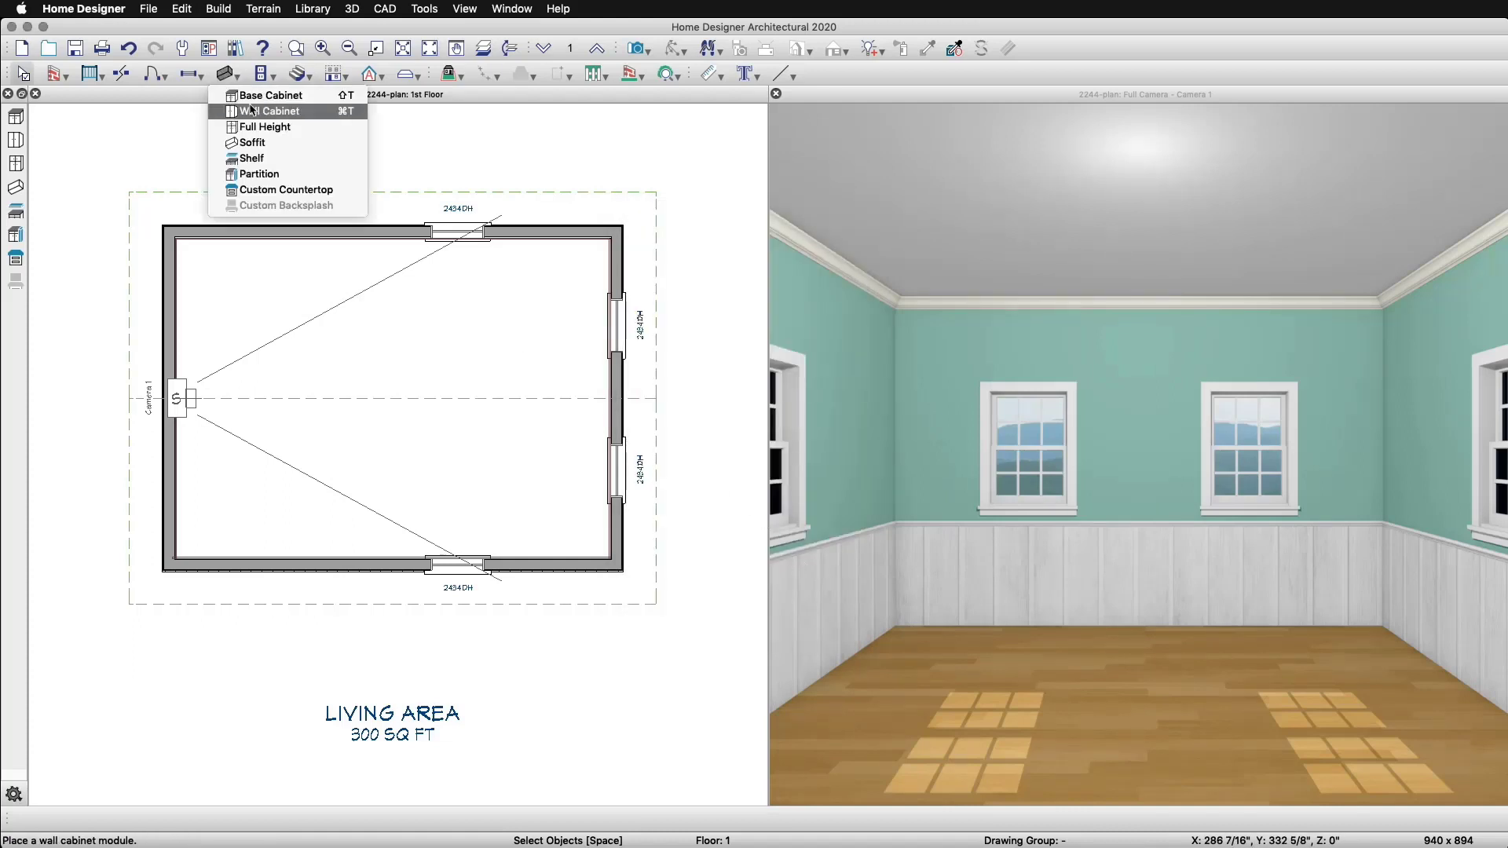
pyautogui.click(253, 142)
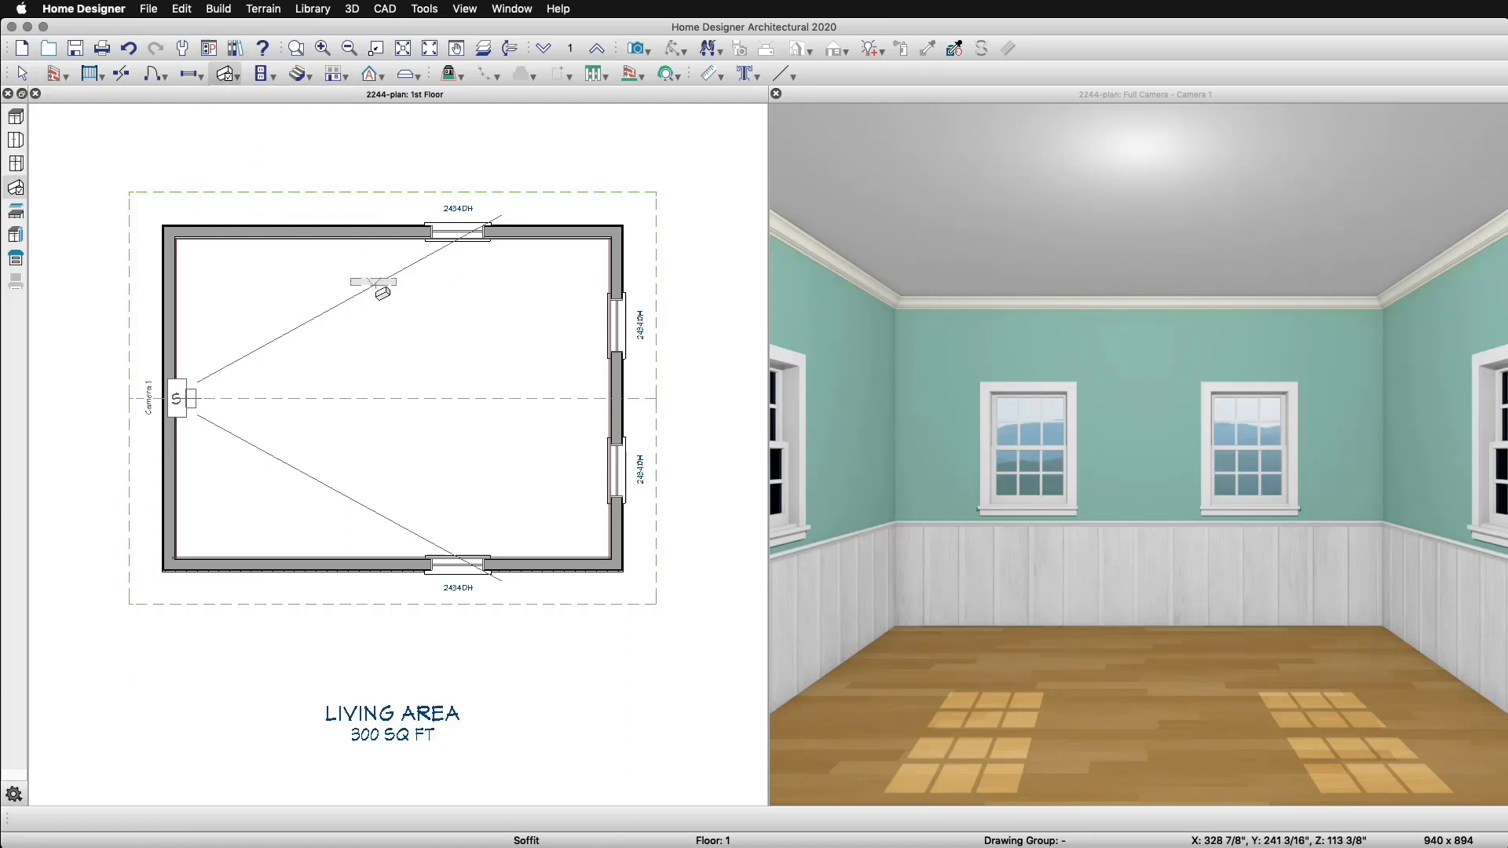
pyautogui.click(383, 291)
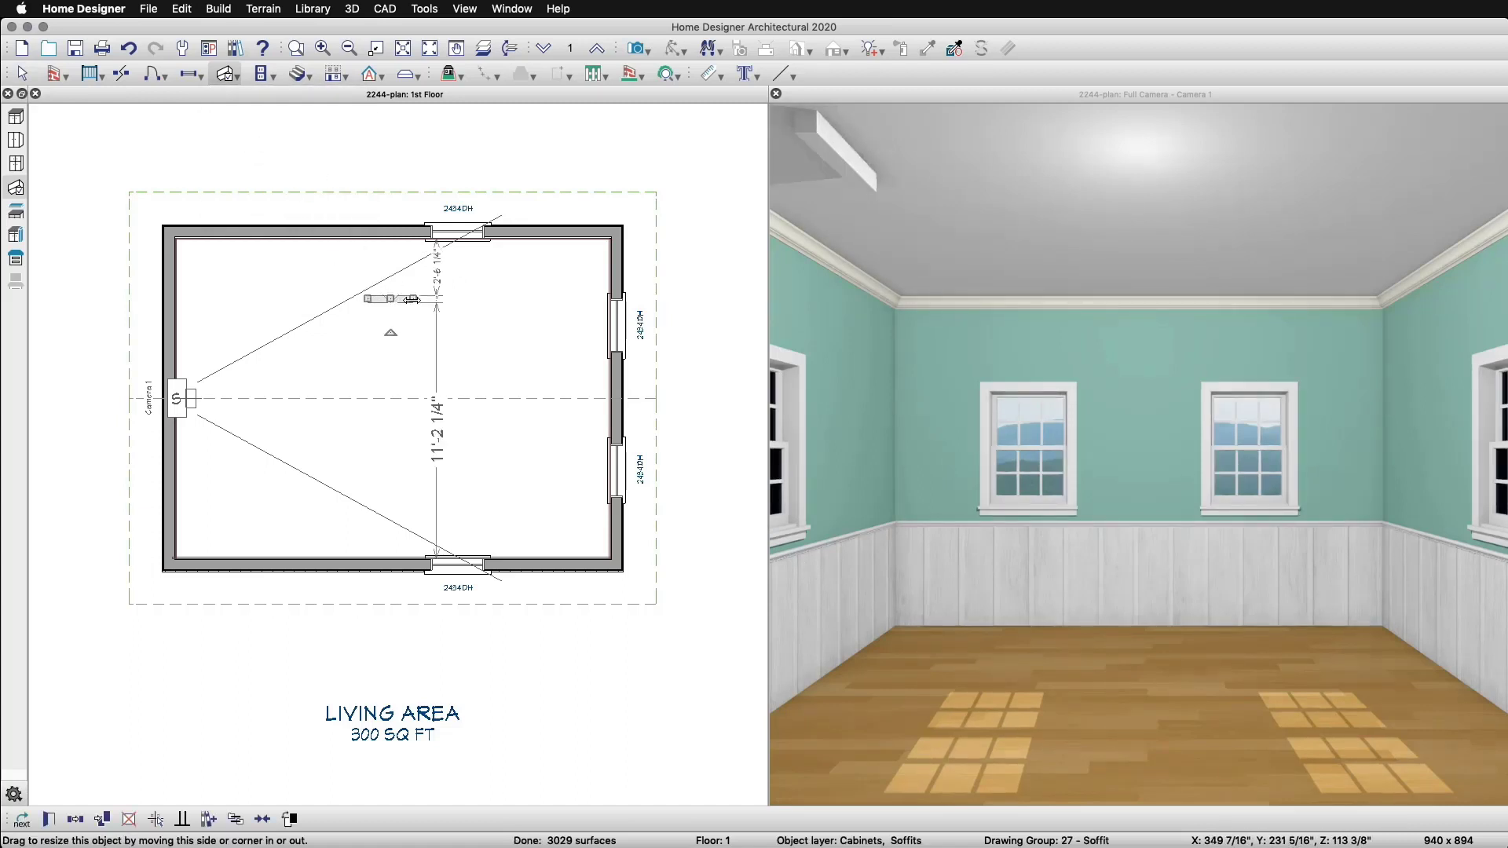
pyautogui.moveTo(411, 298); pyautogui.dragTo(613, 298)
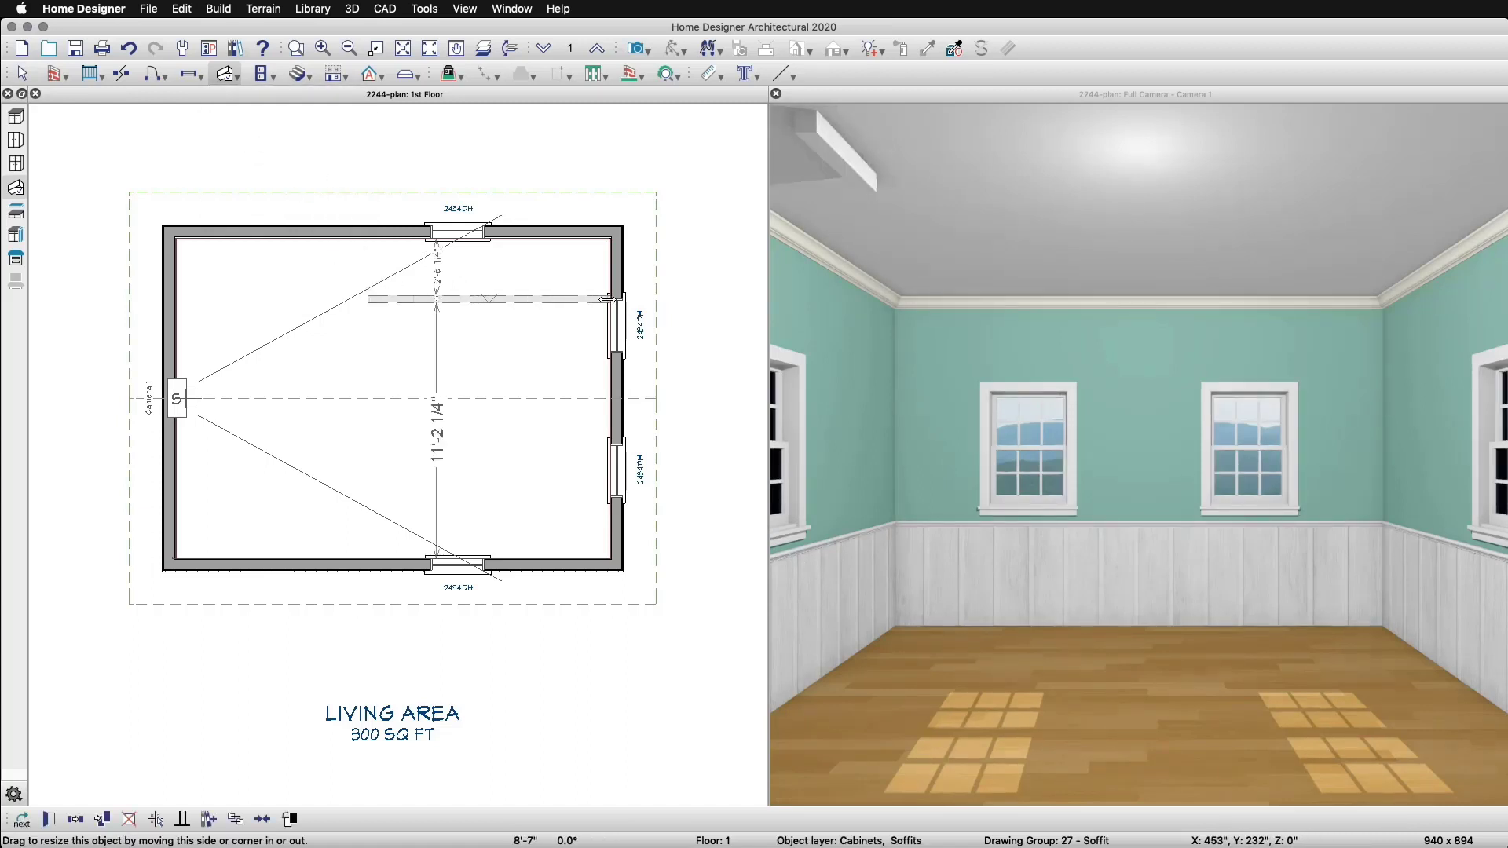
pyautogui.moveTo(614, 298); pyautogui.dragTo(613, 299)
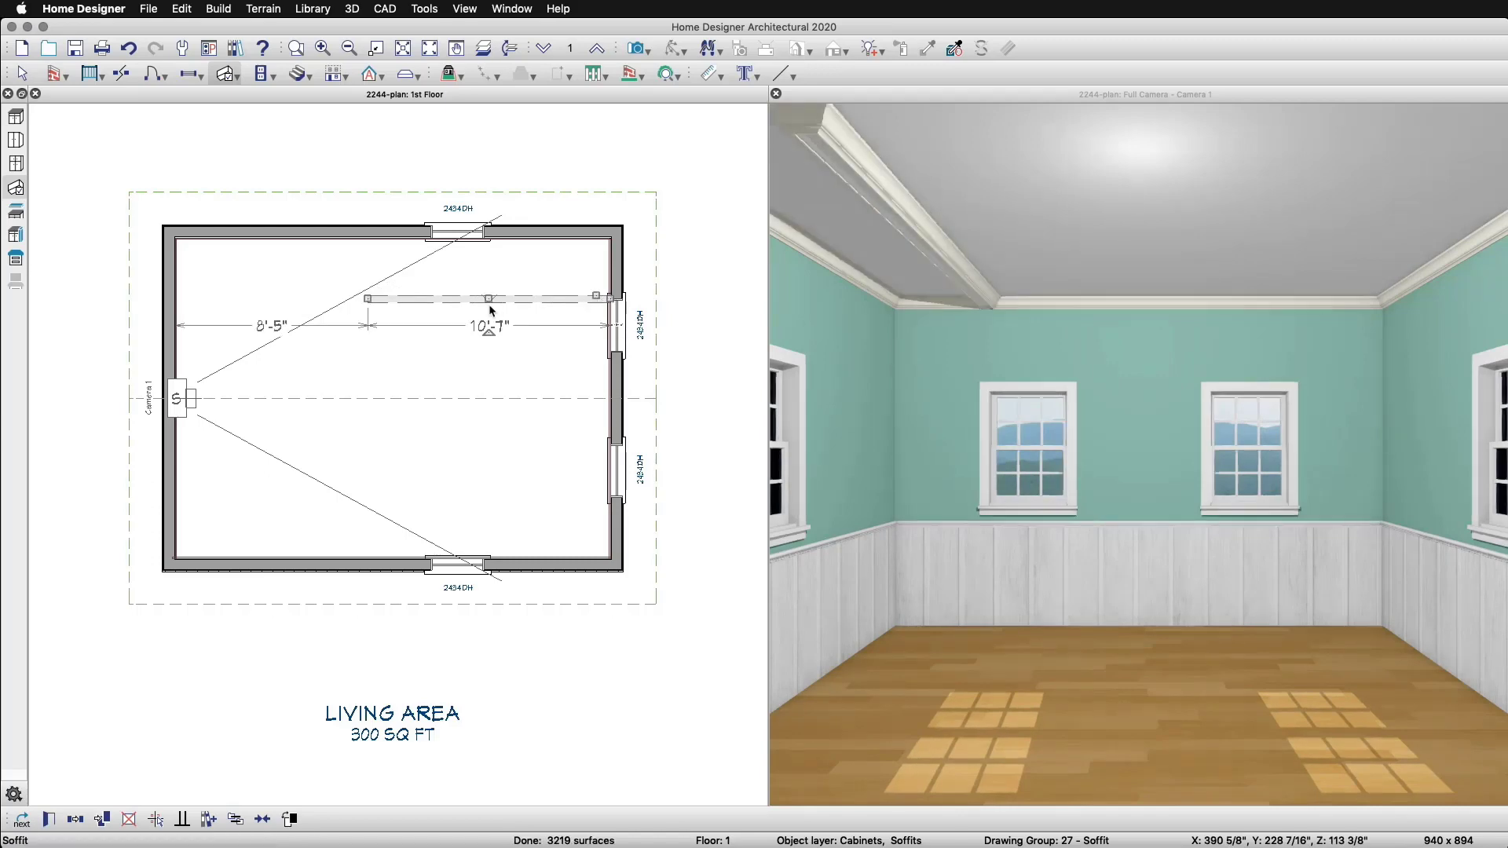
pyautogui.moveTo(368, 298); pyautogui.dragTo(186, 299)
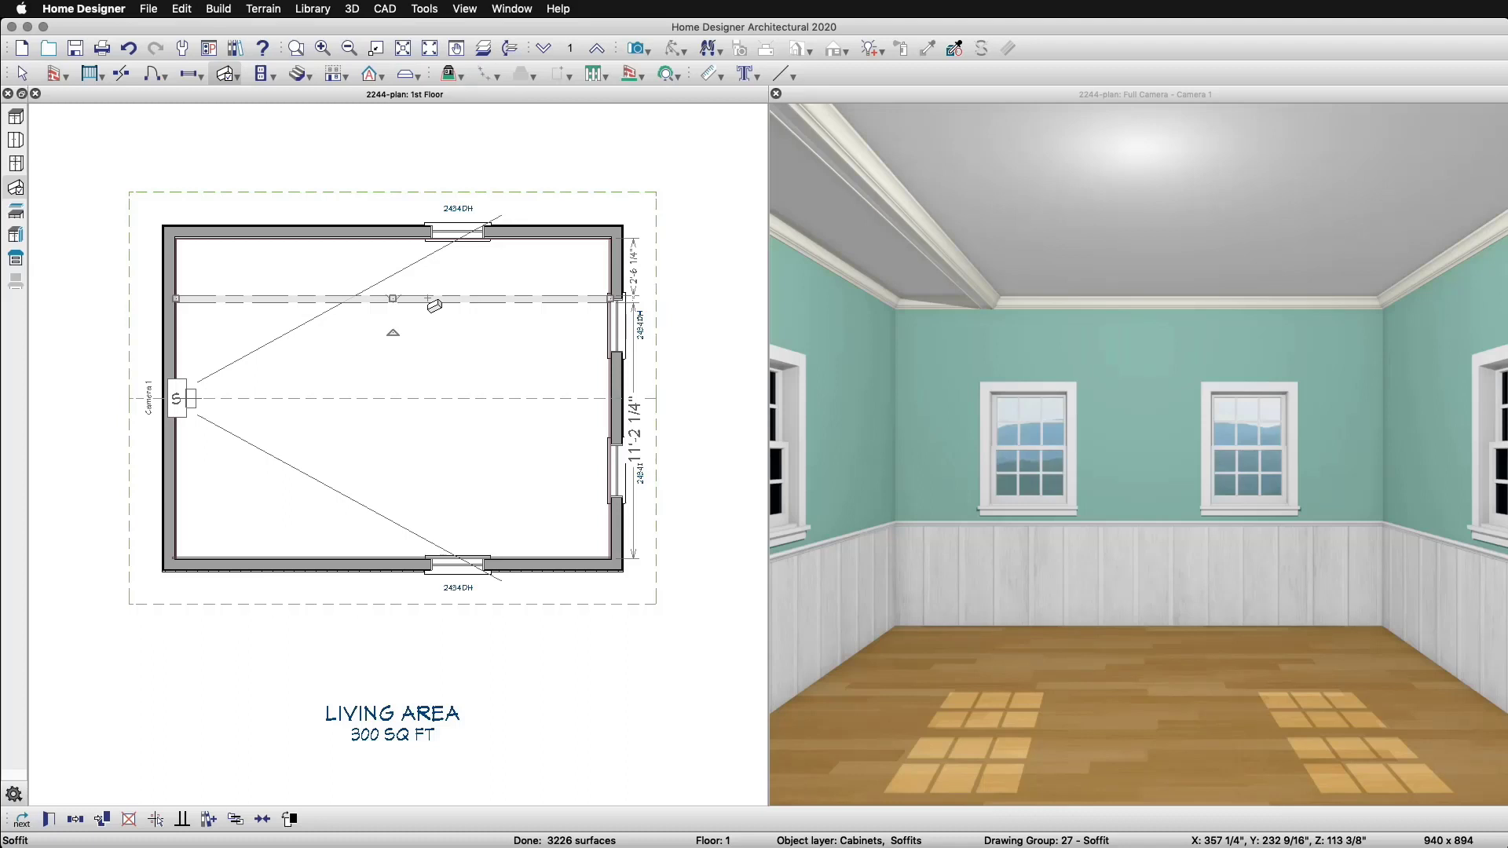
# Set the soffit beam's temporary dimension to the top wall to 4'
pyautogui.click(633, 279)
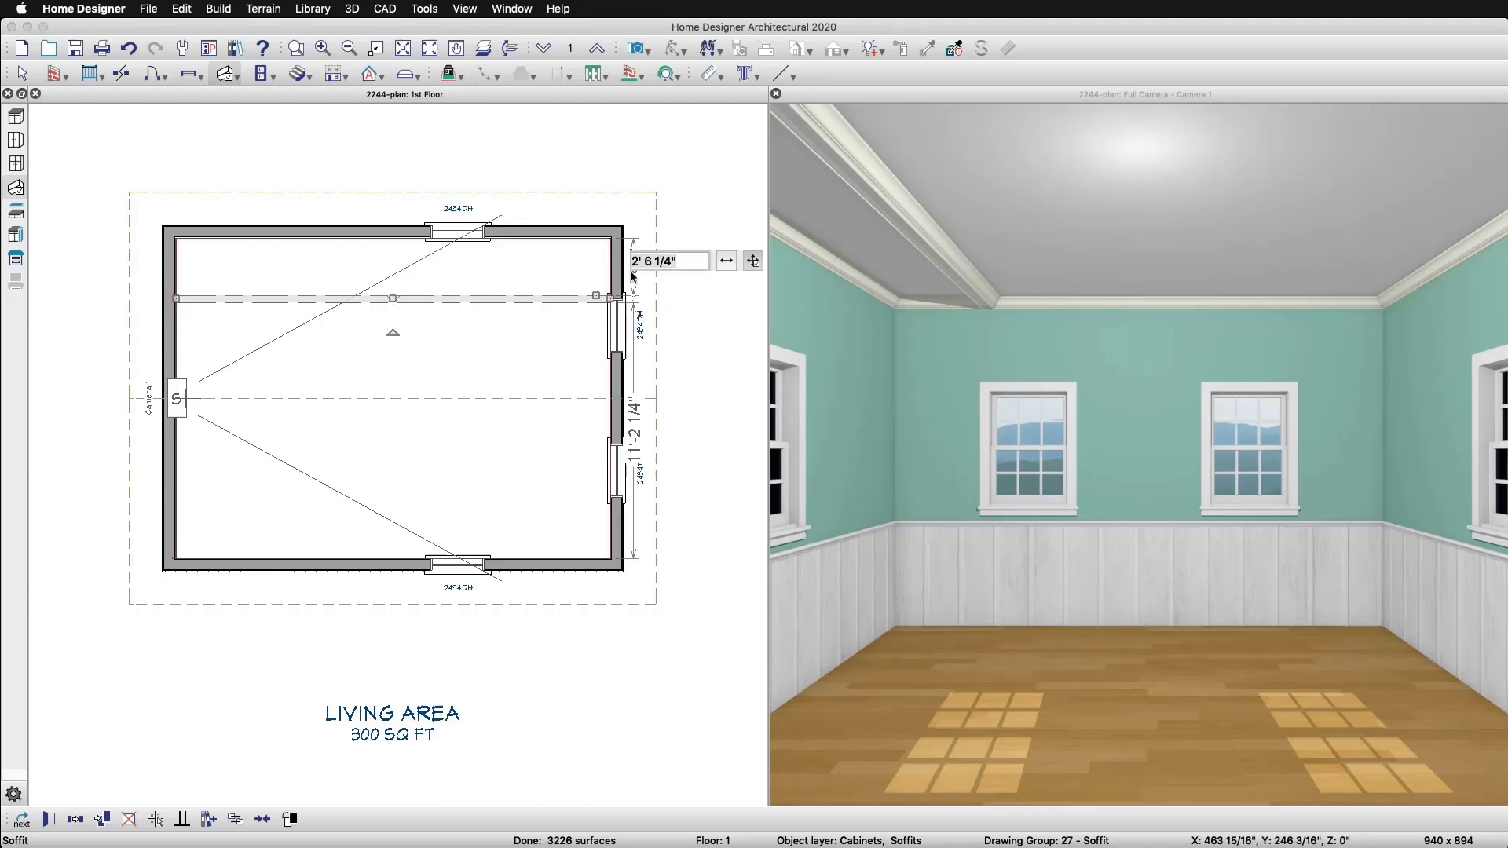
pyautogui.write('4')
pyautogui.press('Return')
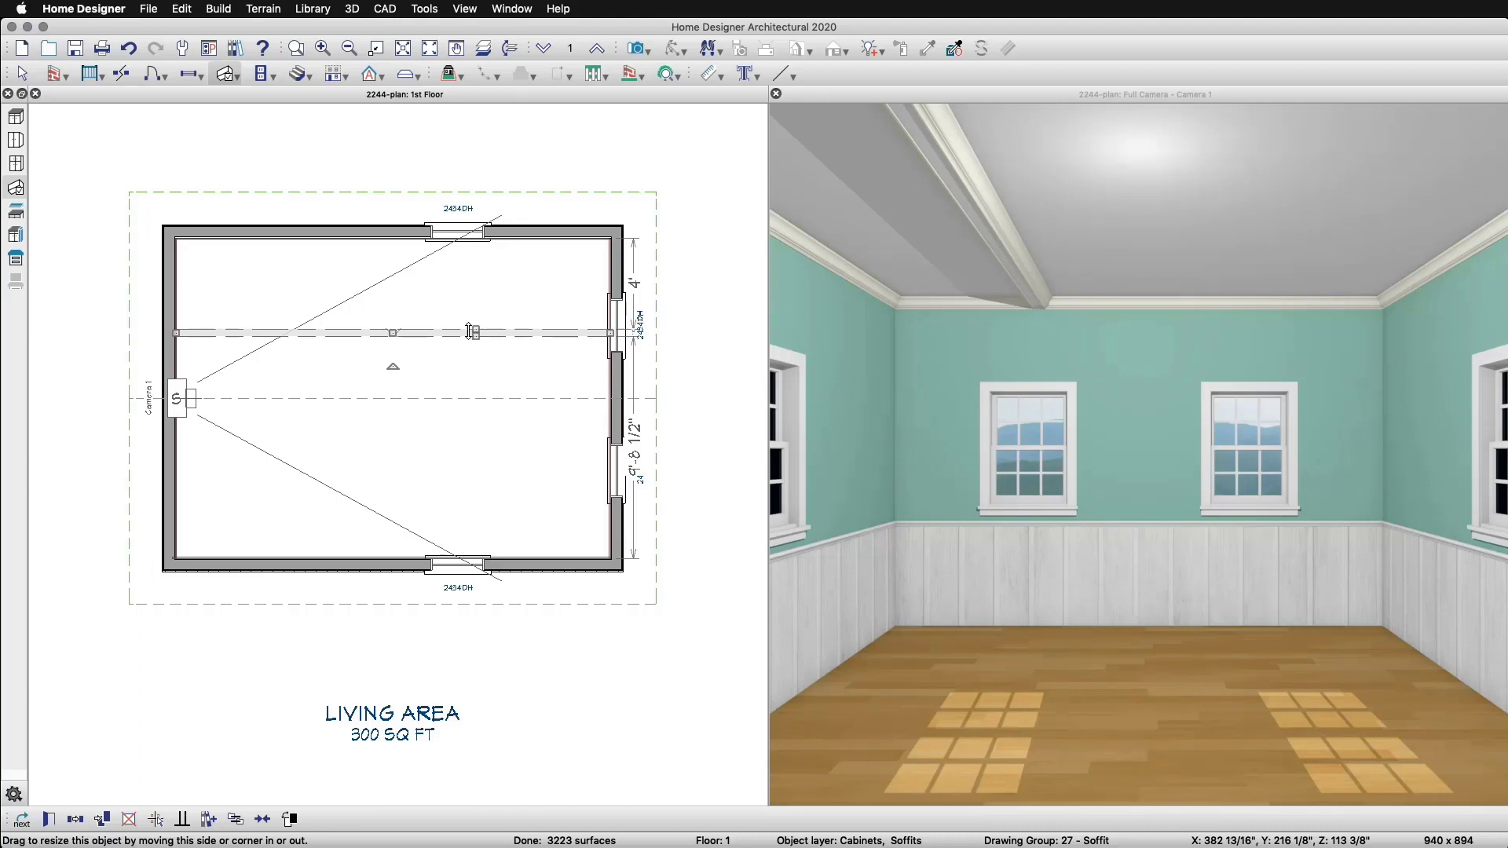
# Copy the soffit beam downward and position the copy 4' from the bottom wall
pyautogui.click(75, 817)
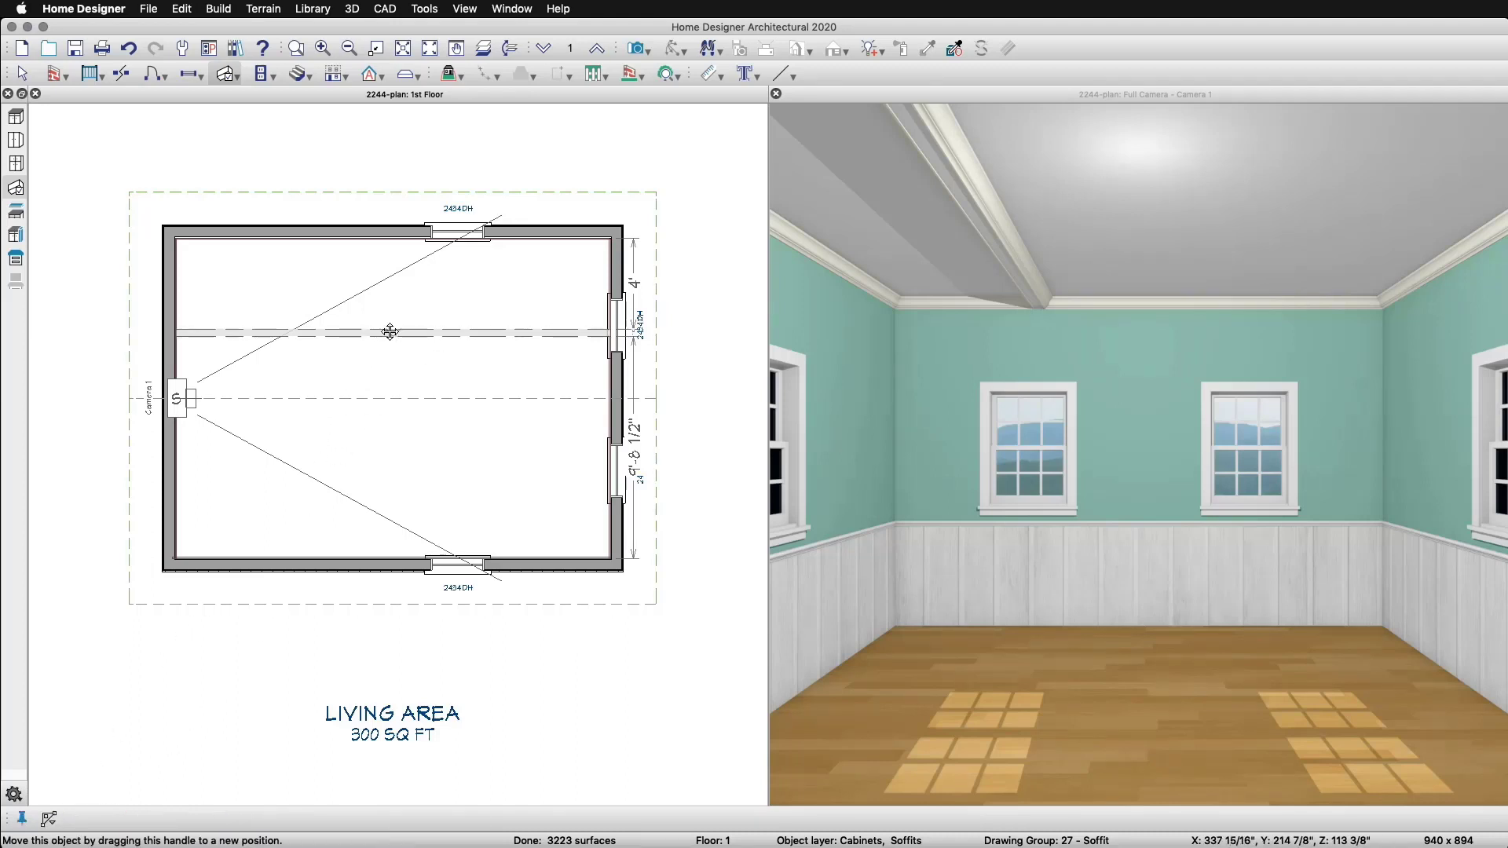
pyautogui.moveTo(391, 332); pyautogui.dragTo(378, 472)
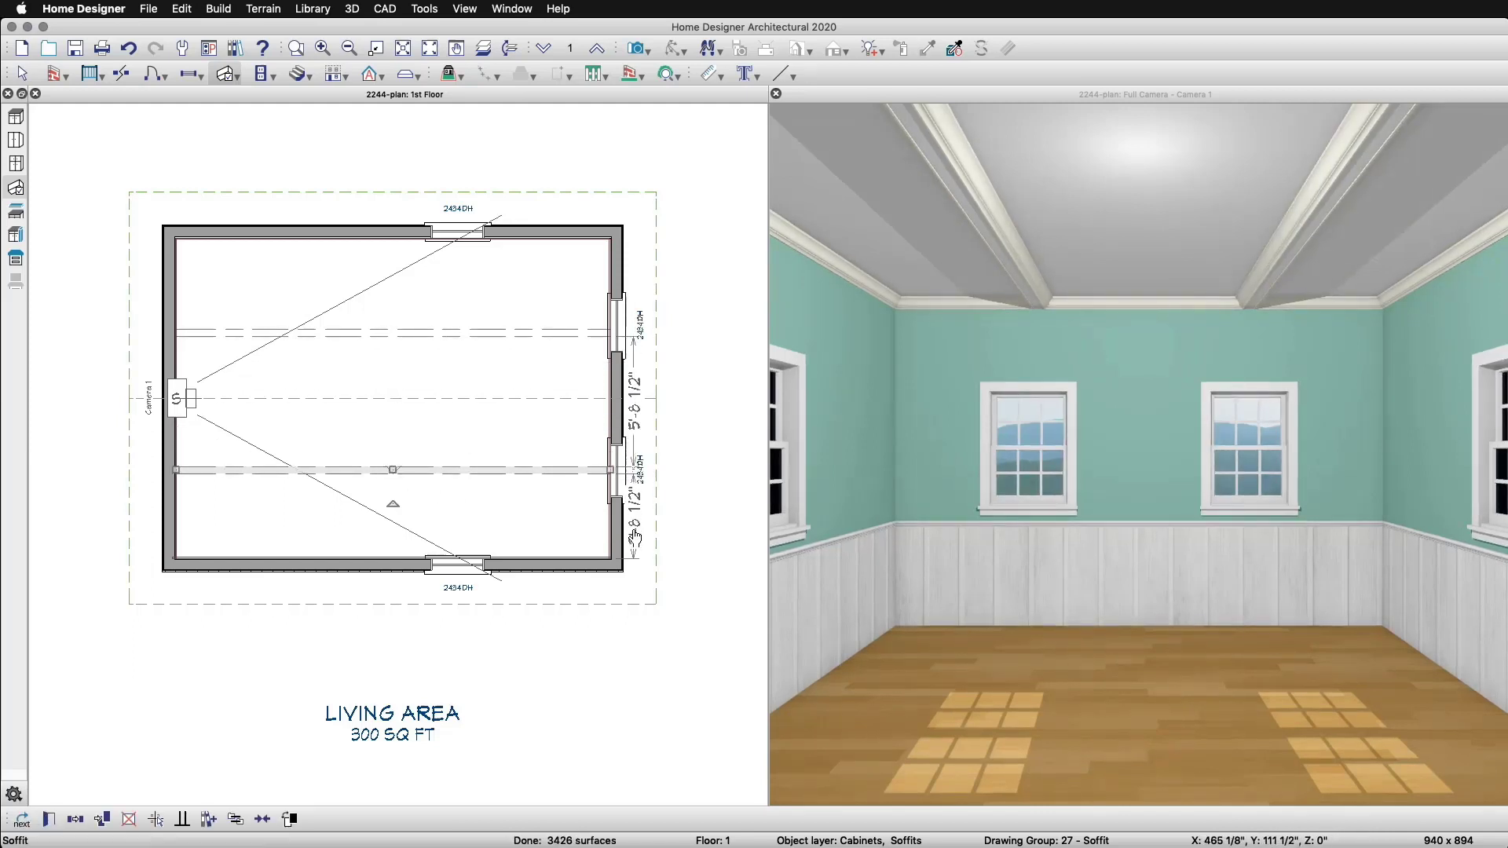
pyautogui.click(633, 533)
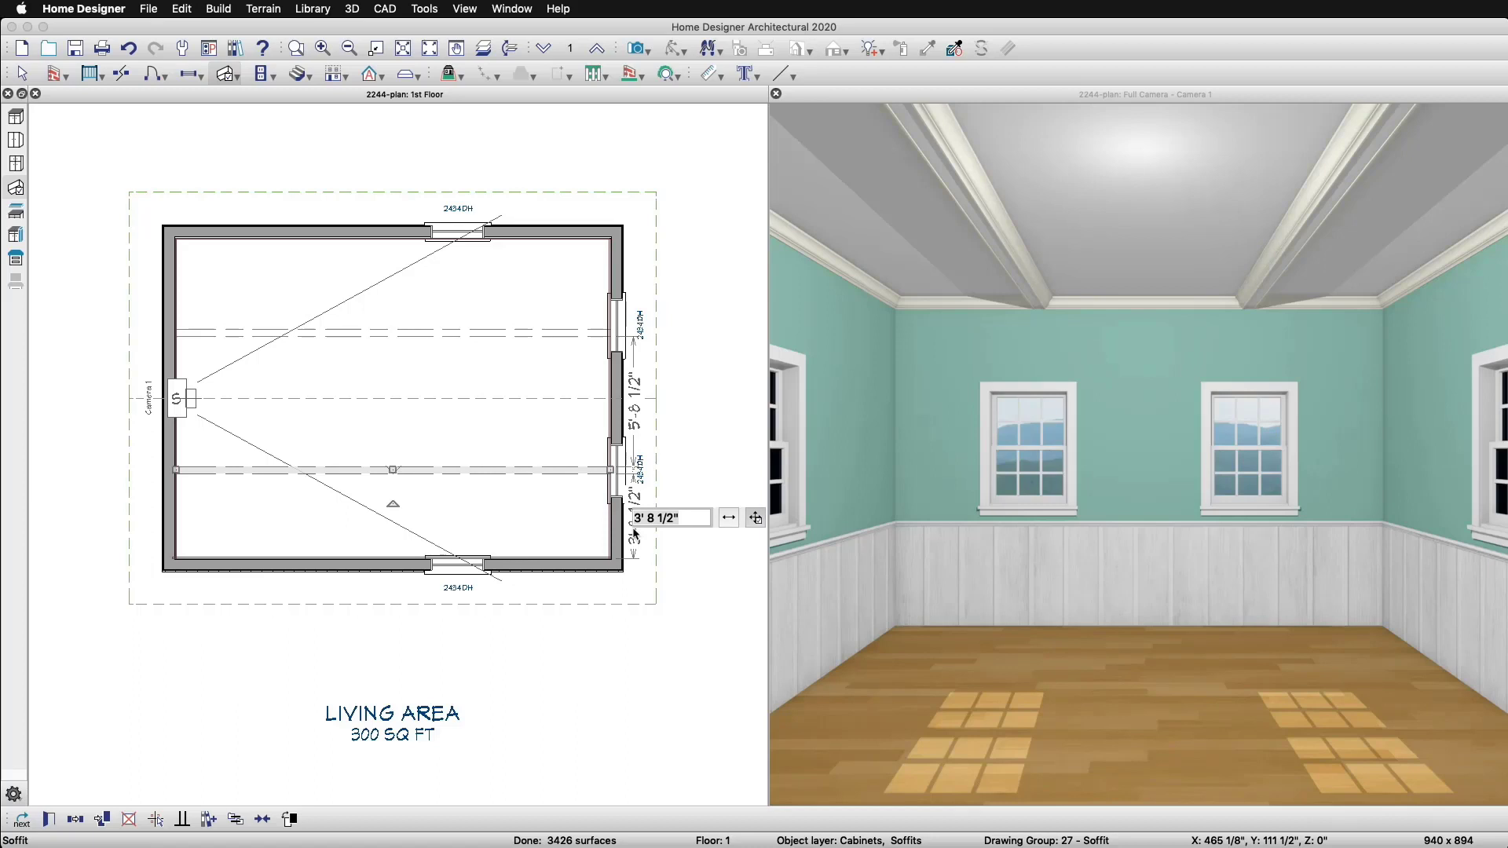
pyautogui.write('4')
pyautogui.press('Return')
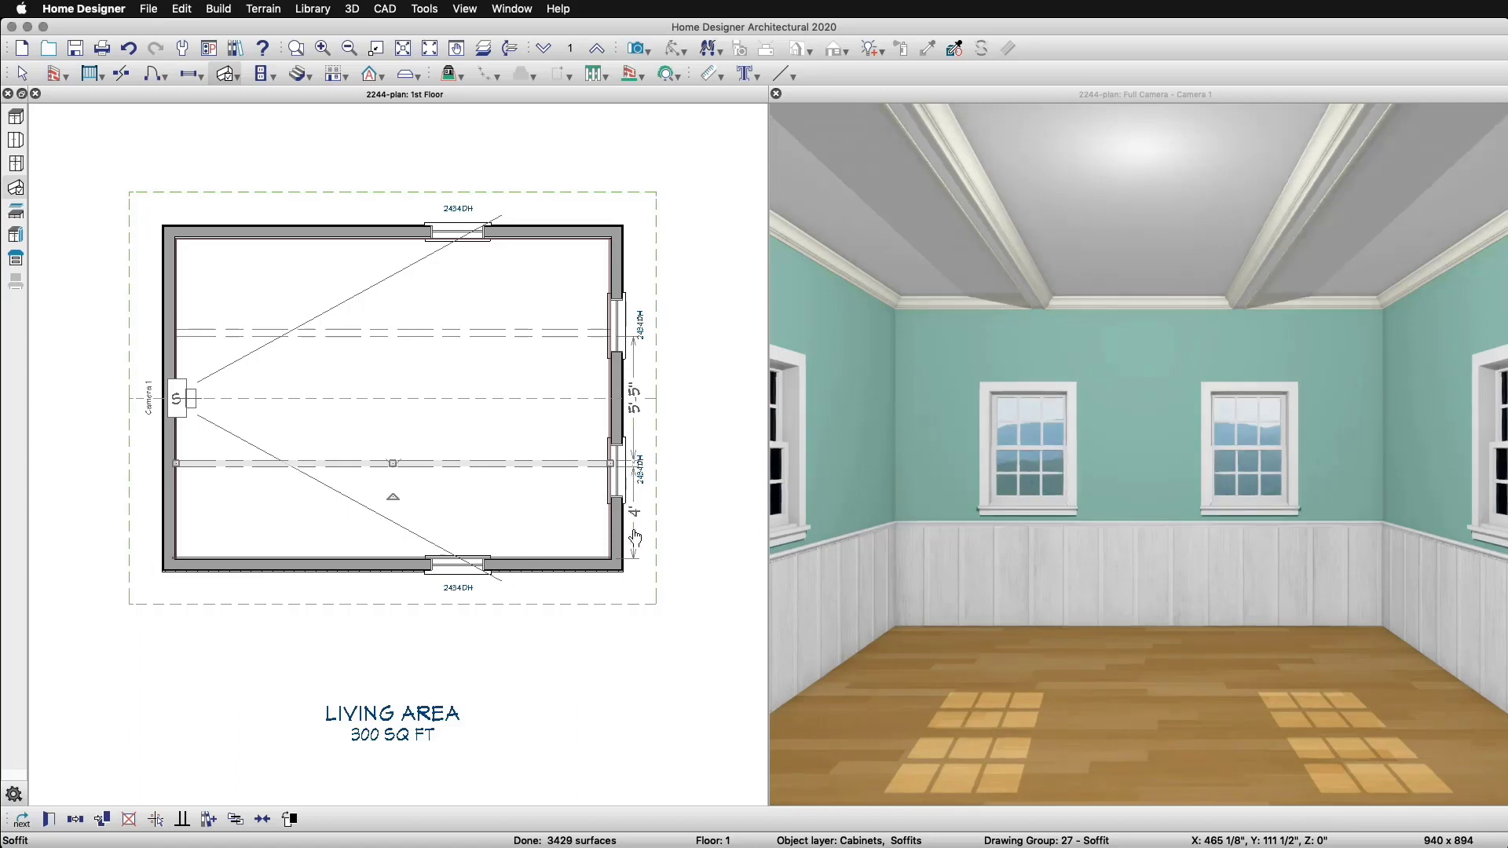
# Place a new soffit, rotate it top-to-bottom, stretch it between walls, and set its position
pyautogui.click(530, 415)
pyautogui.click(525, 391)
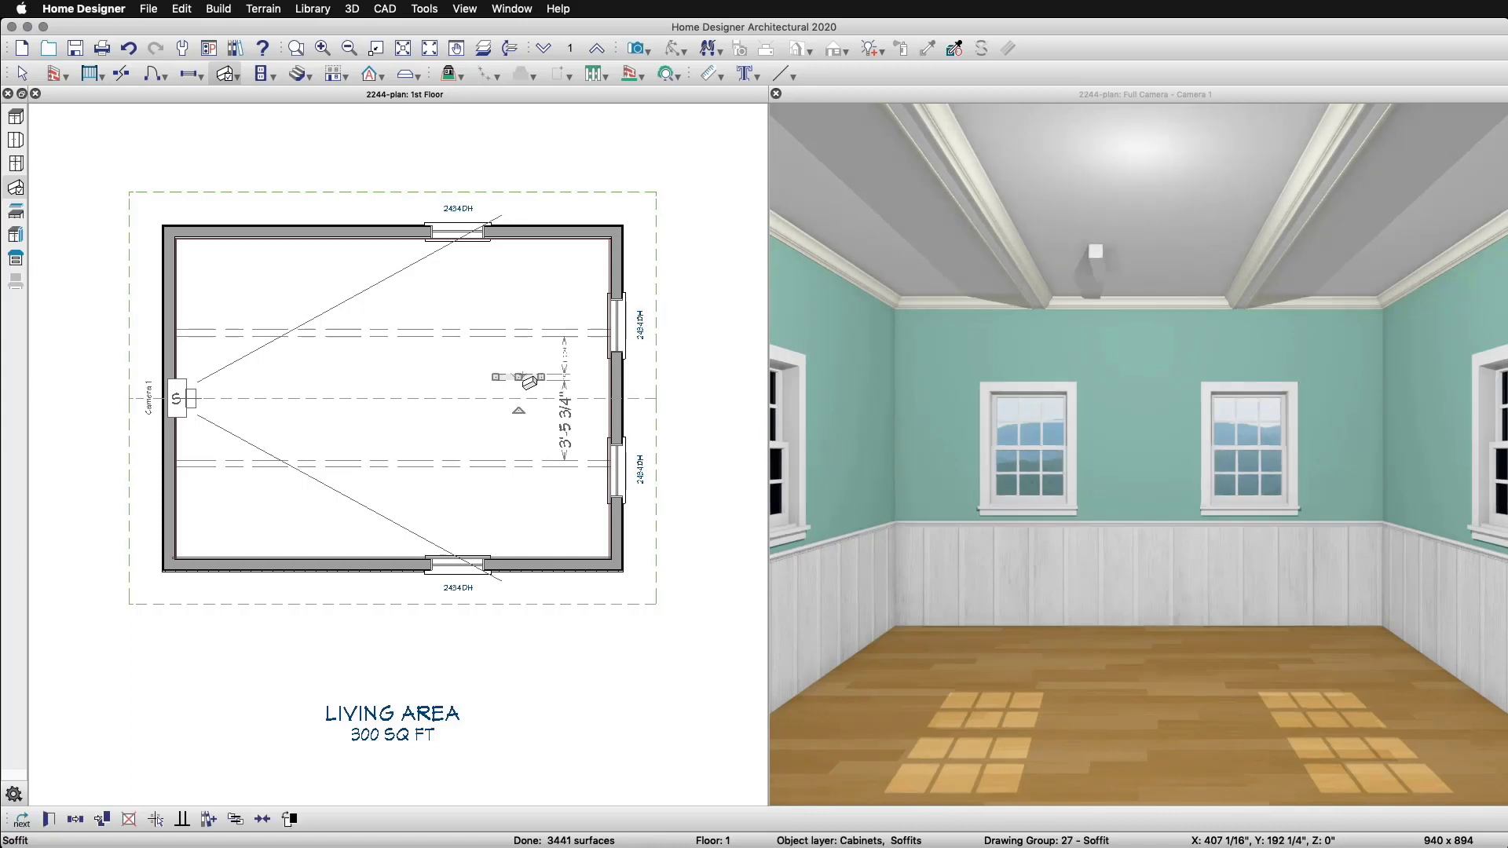
pyautogui.moveTo(515, 408); pyautogui.dragTo(470, 383)
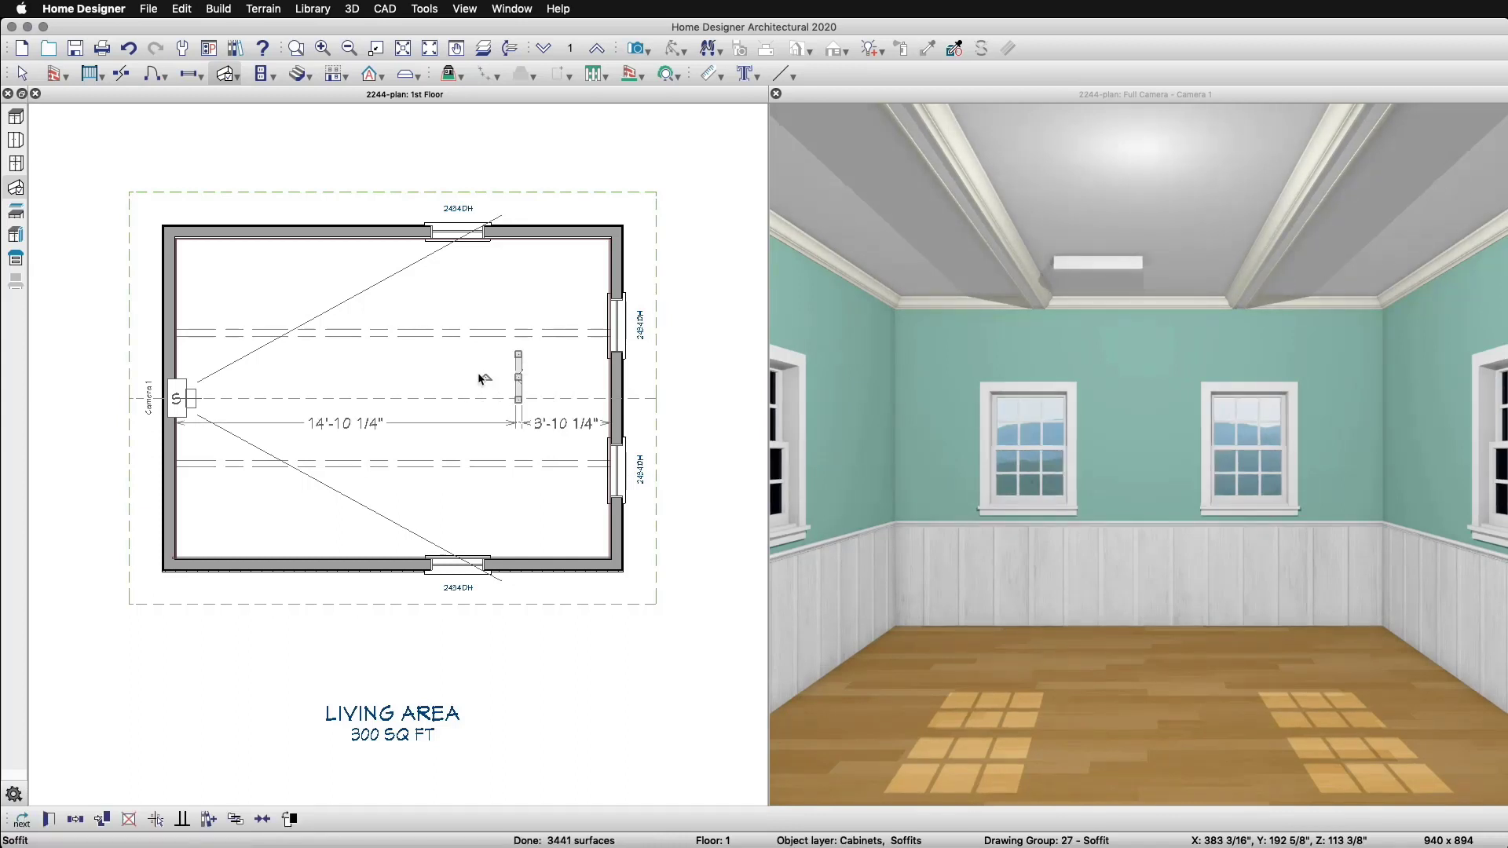
pyautogui.moveTo(519, 341); pyautogui.dragTo(520, 236)
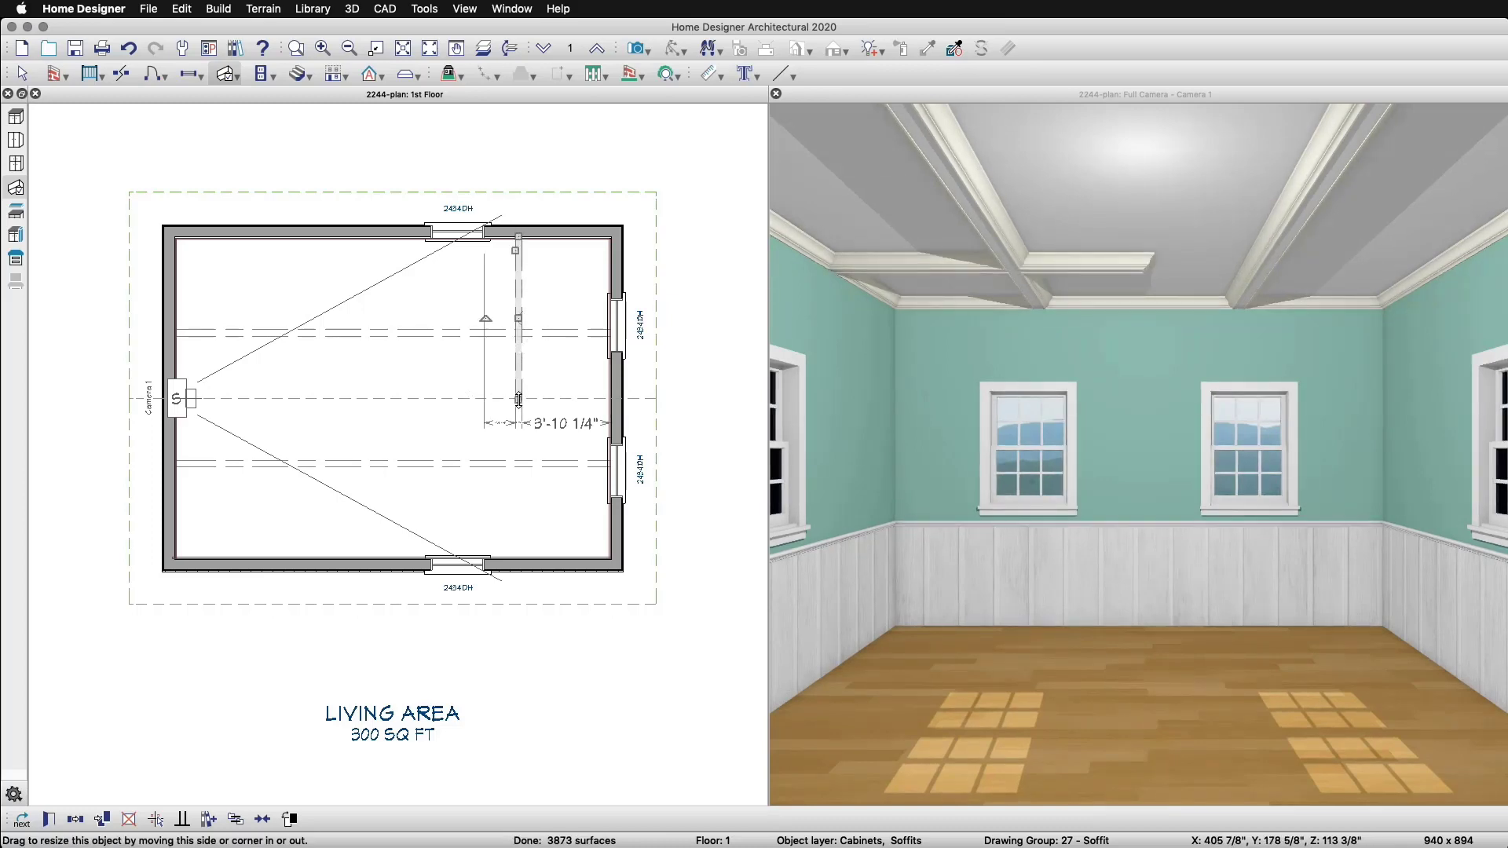
pyautogui.moveTo(519, 408); pyautogui.dragTo(531, 553)
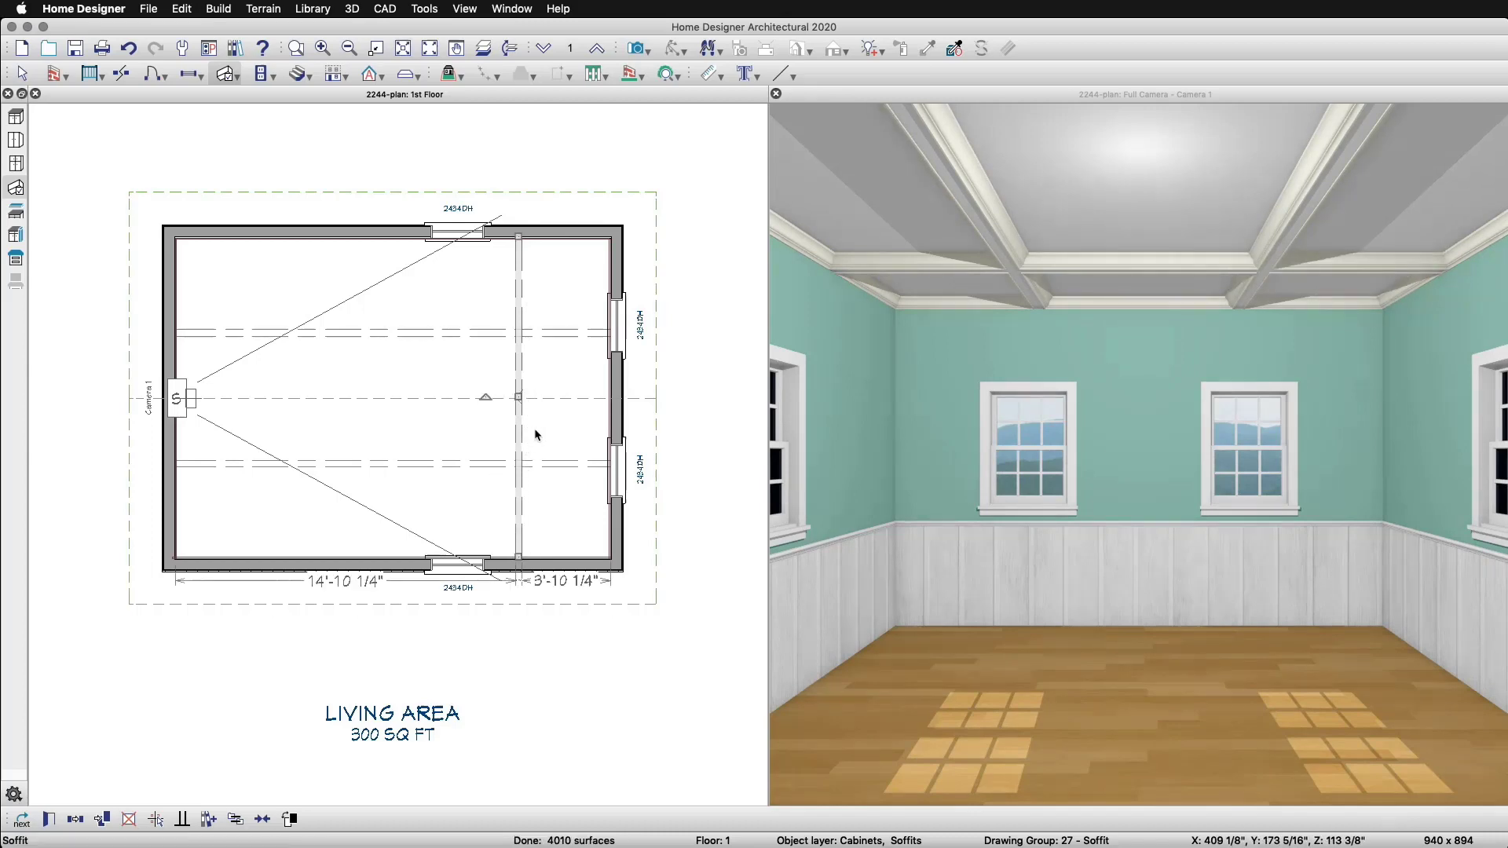
pyautogui.click(565, 579)
pyautogui.write('6')
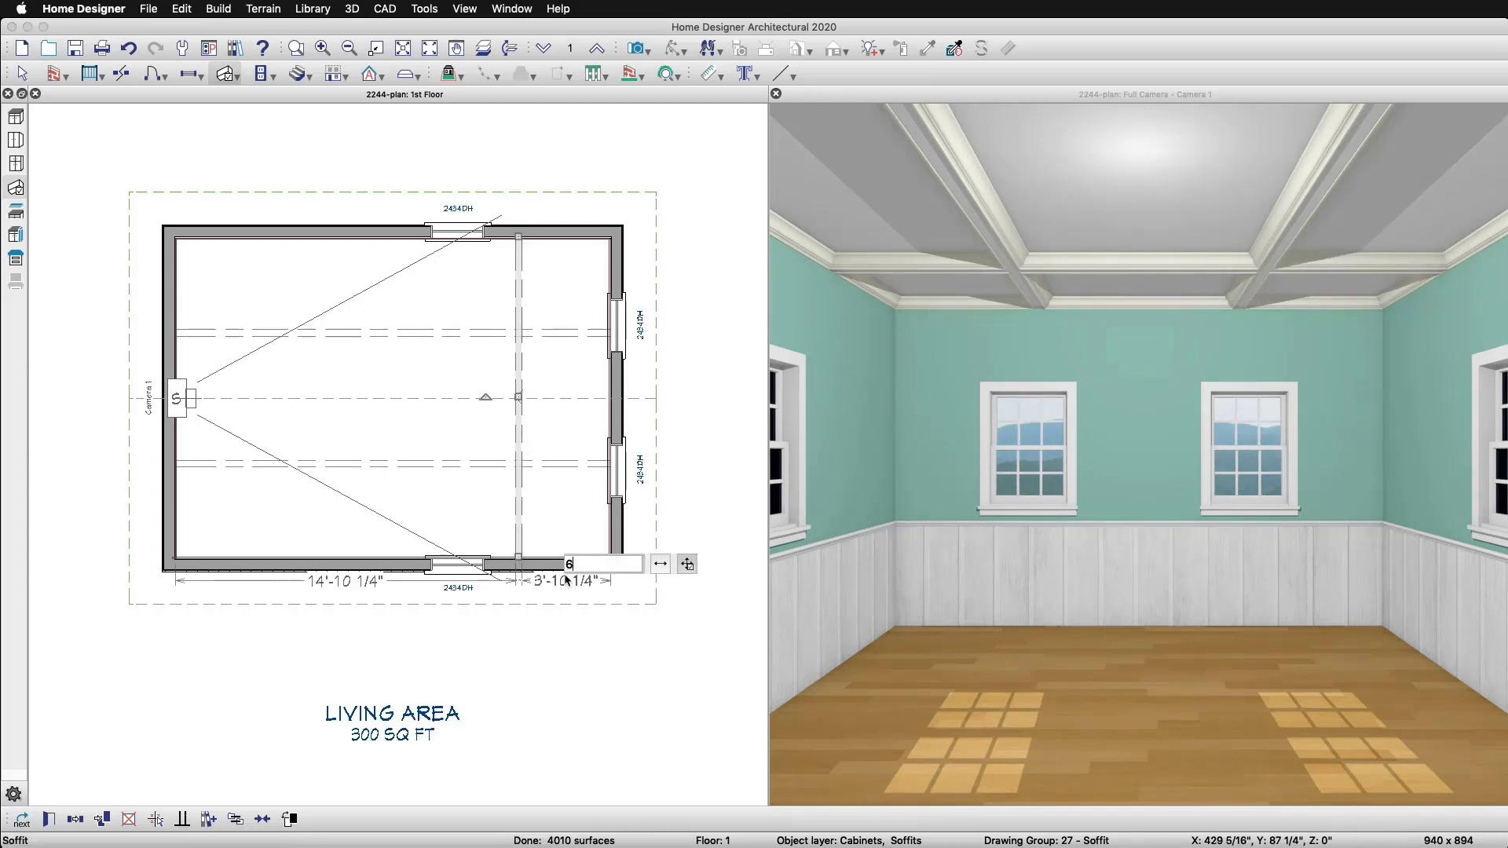
pyautogui.press('Return')
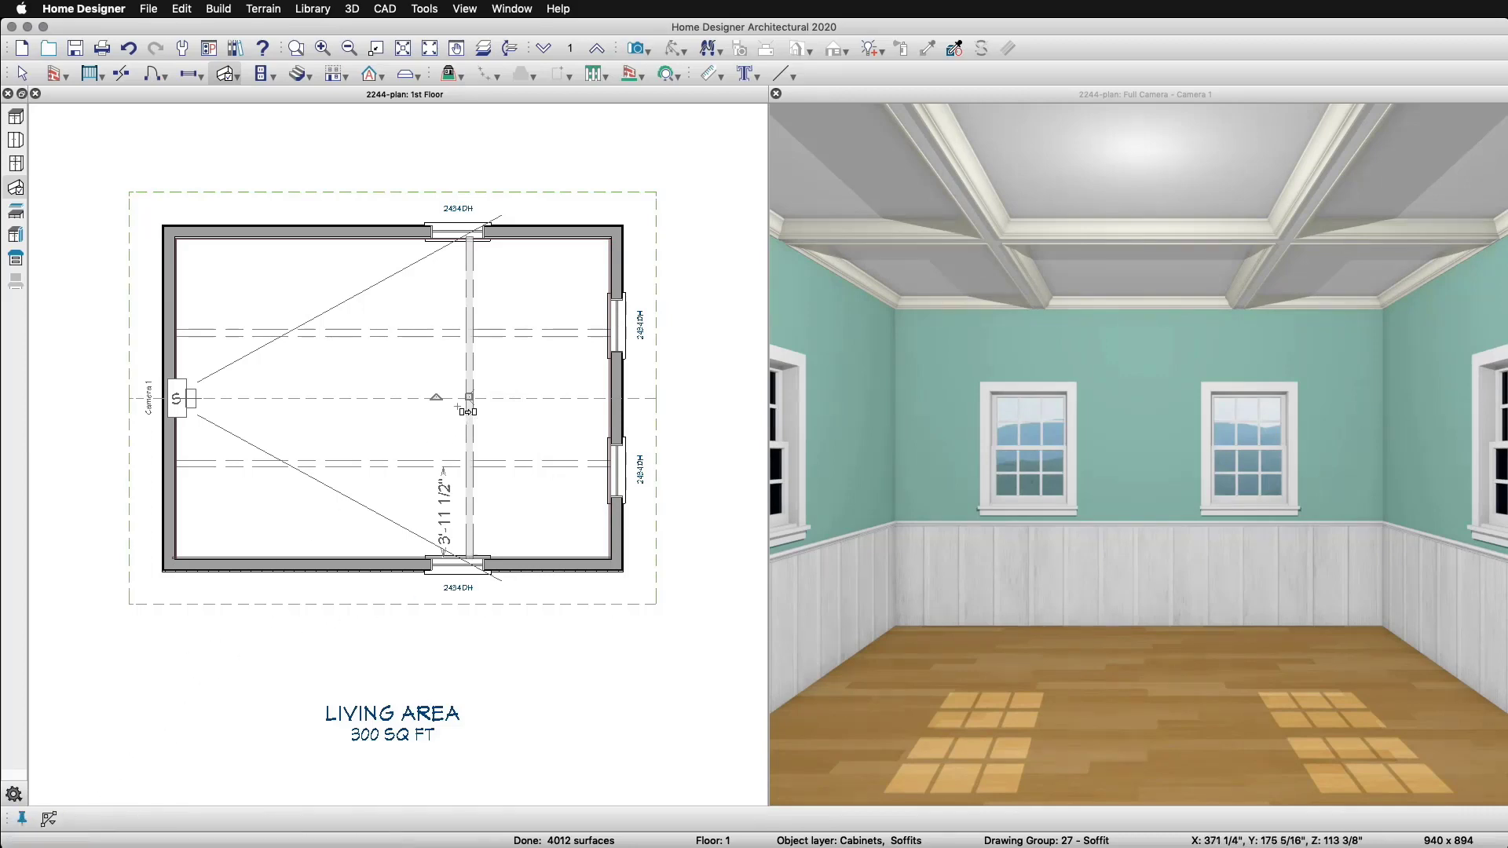
# Copy the cross beam westward and position the copy 6' from the west wall
pyautogui.press('Escape')
pyautogui.moveTo(466, 396); pyautogui.dragTo(331, 397)
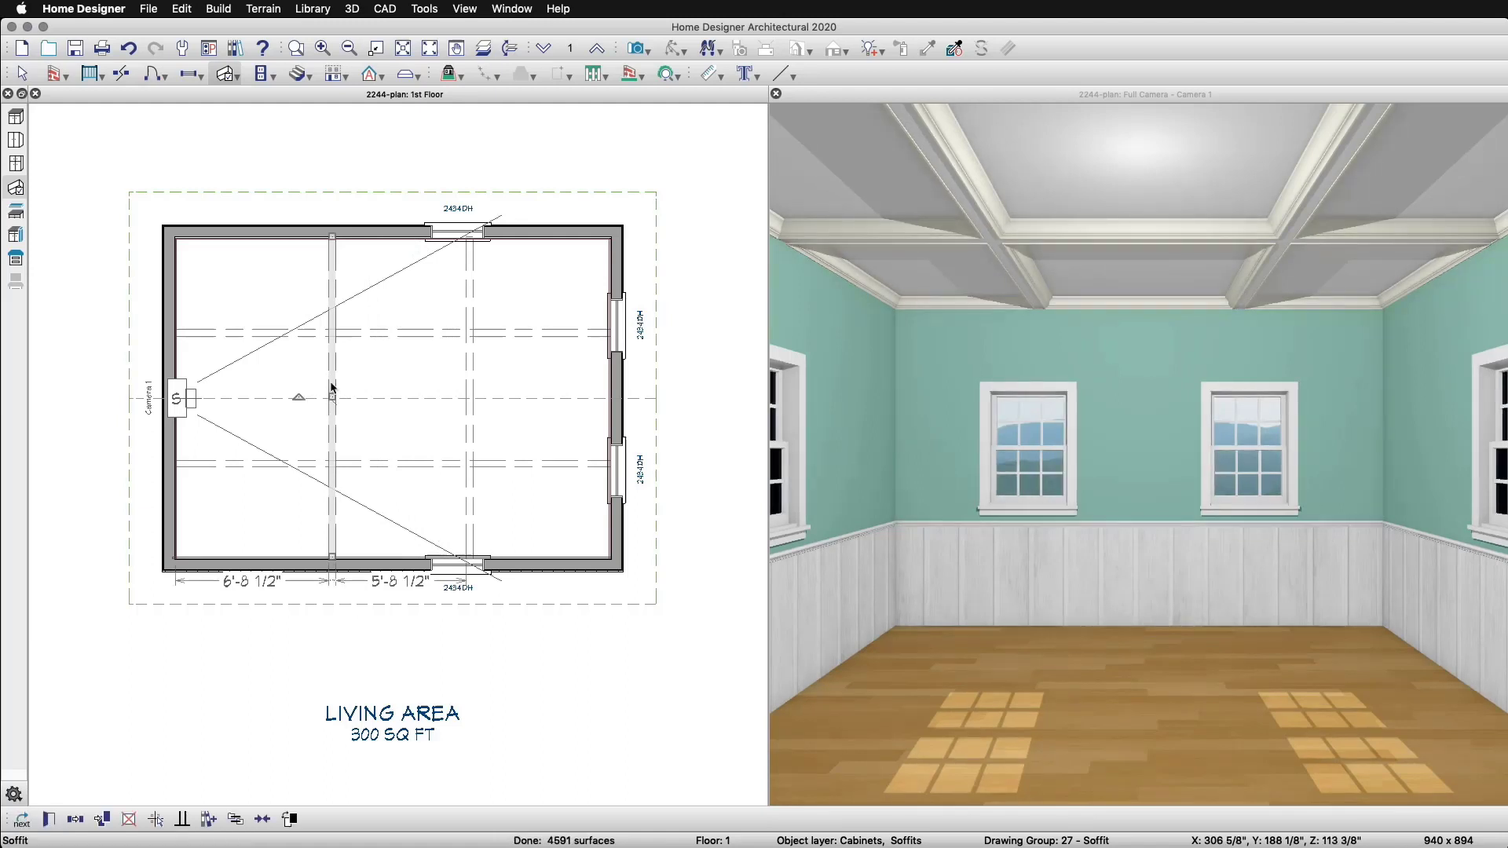
pyautogui.click(245, 587)
pyautogui.write('6')
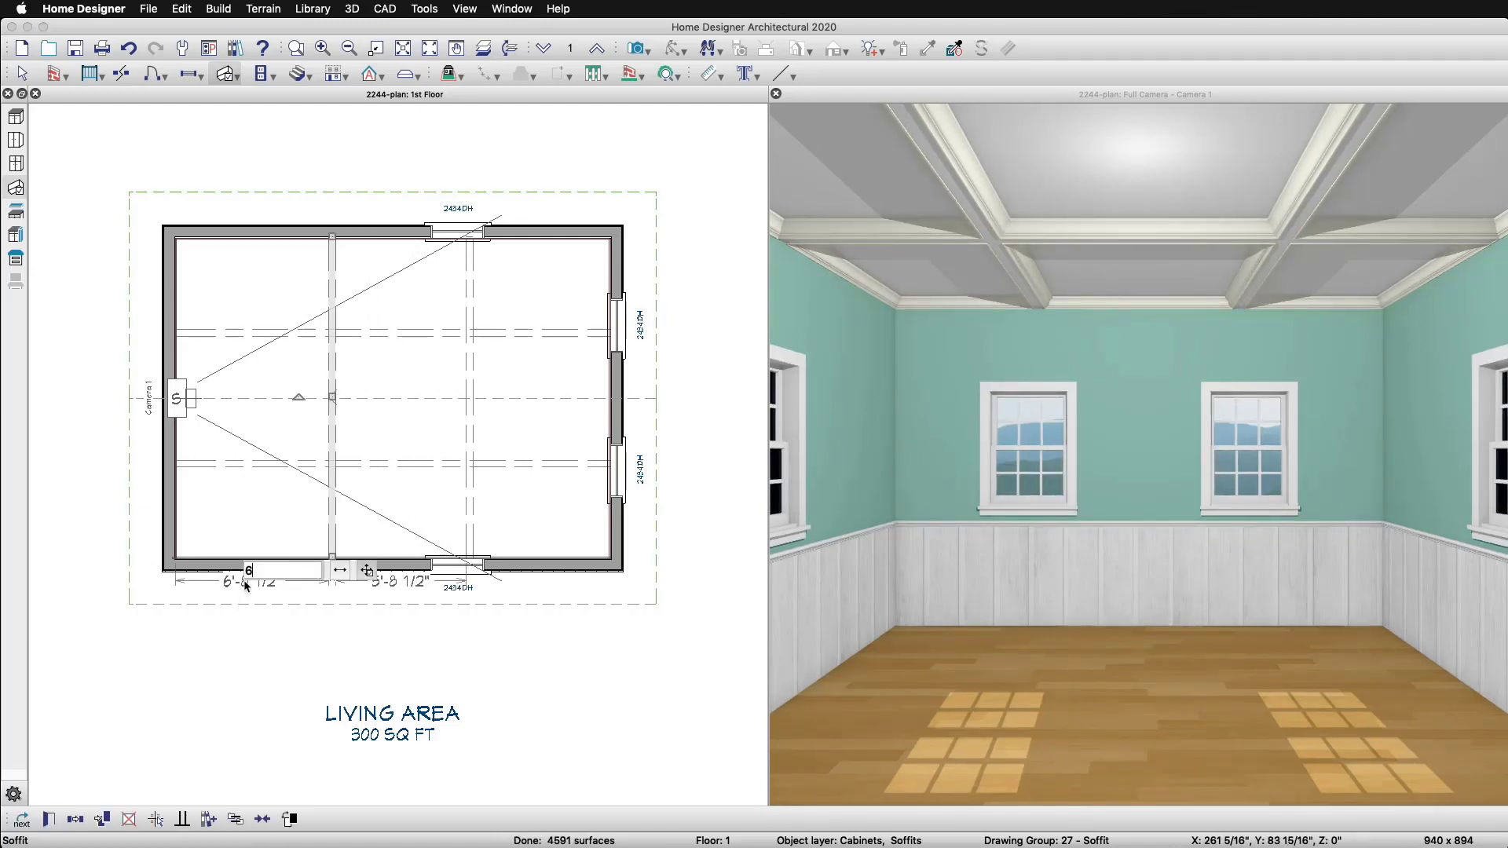
pyautogui.press('Return')
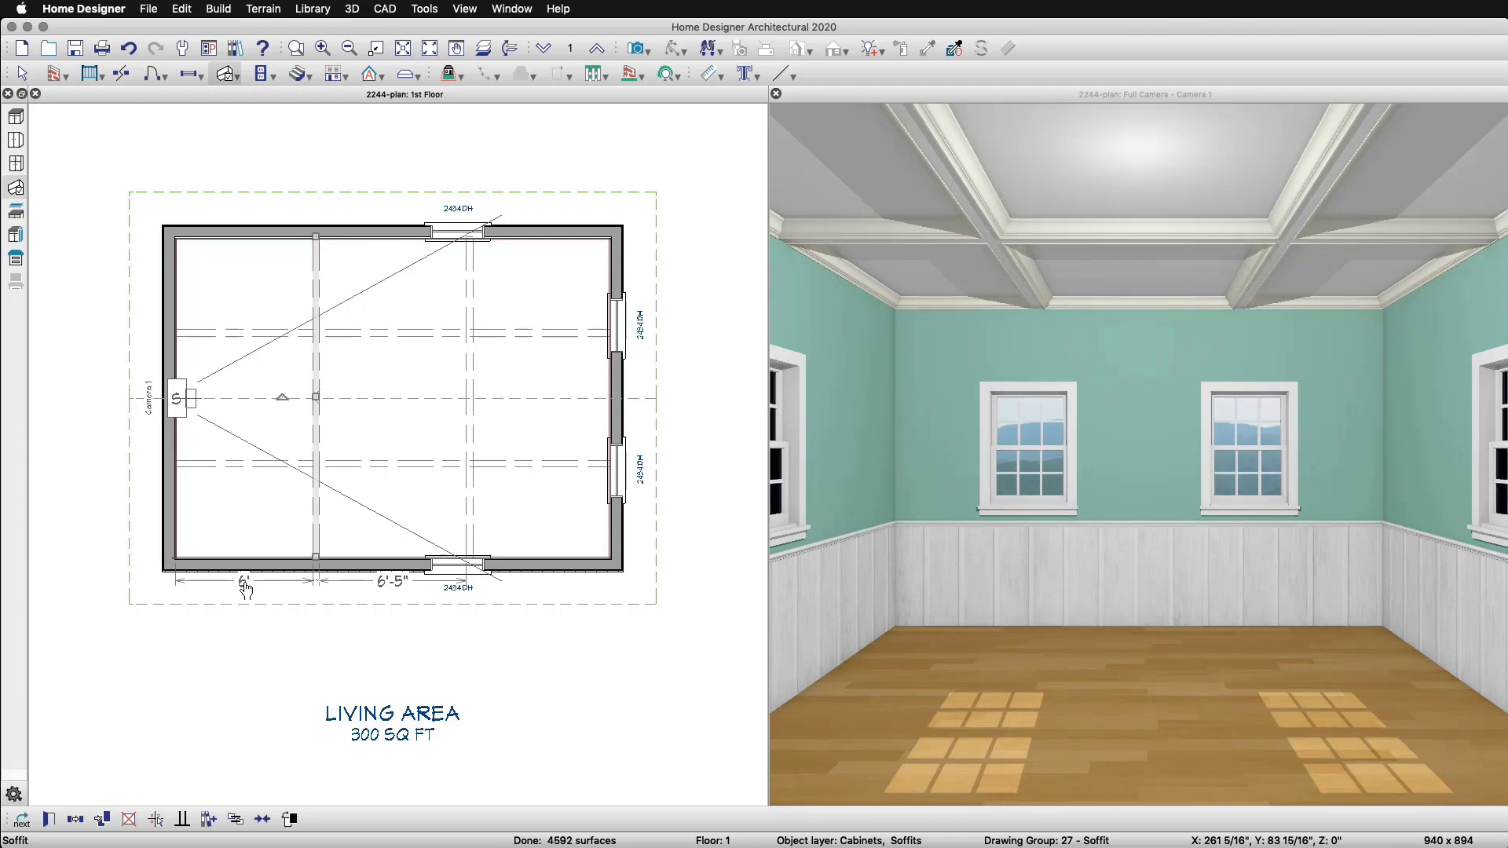